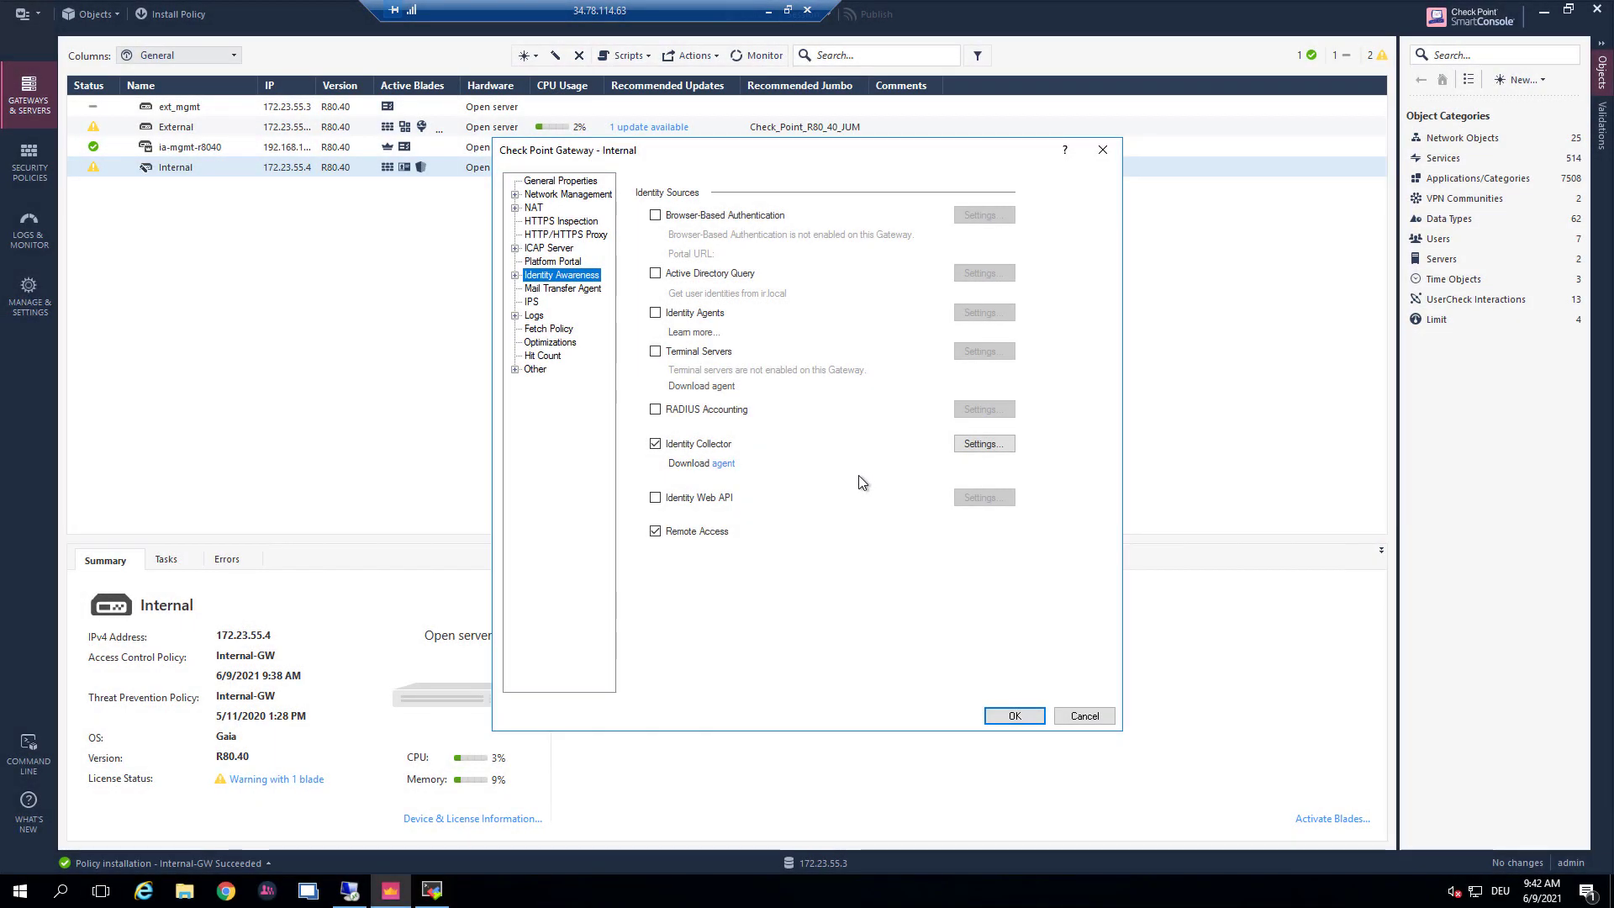
Review the Internal gateway's Identity Collector clients and Identity Sharing settings, closing without changes.
left_click(991, 445)
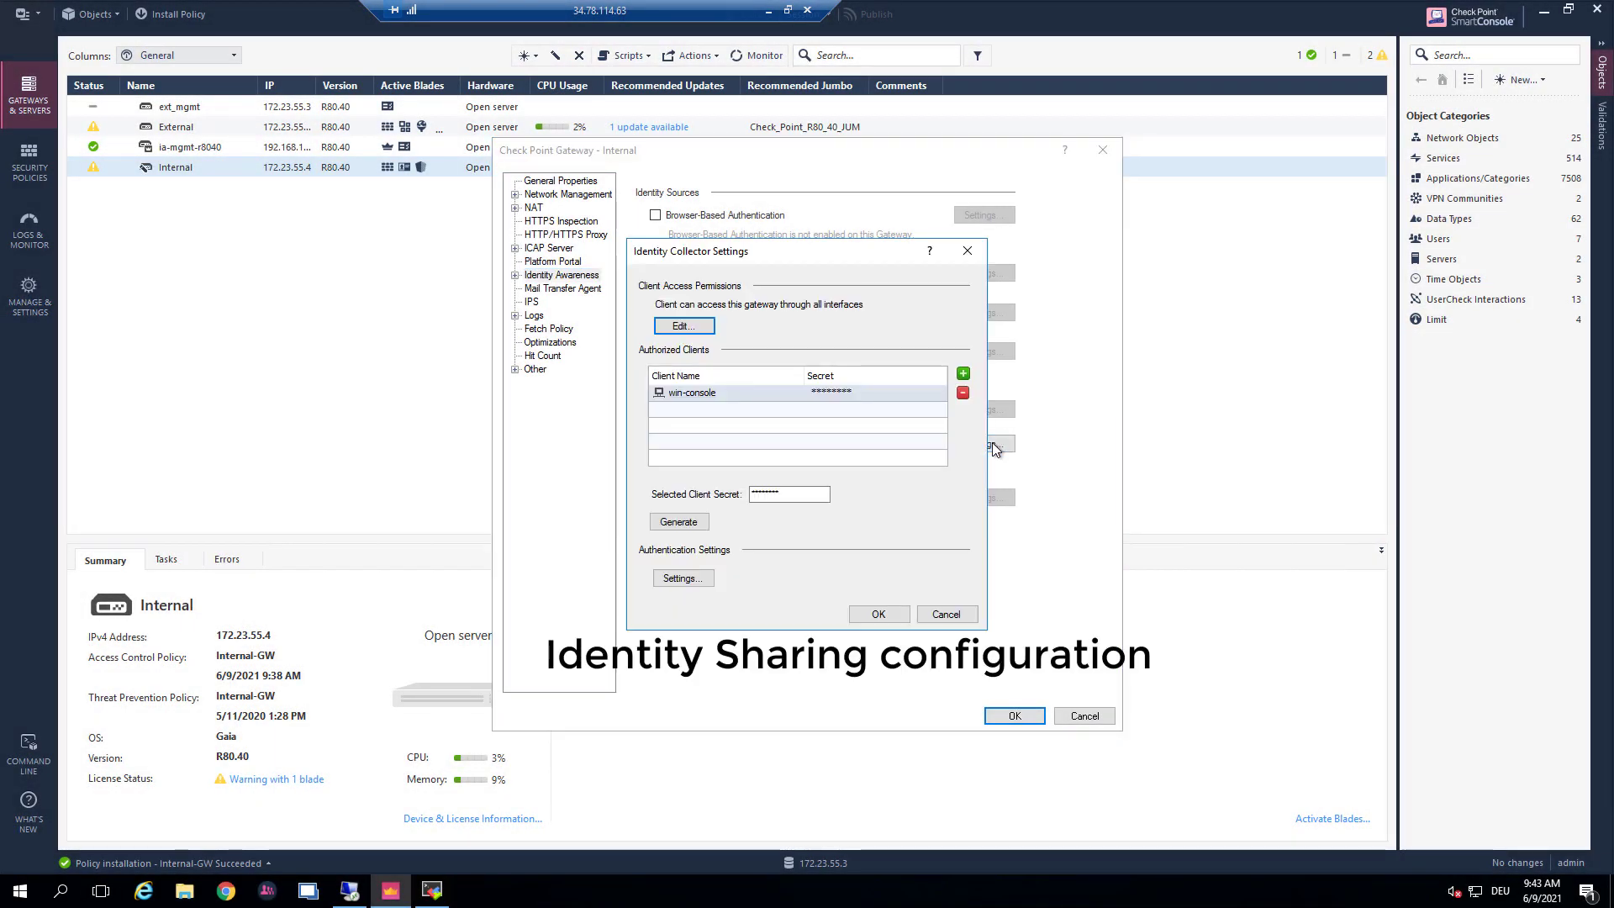
left_click(938, 622)
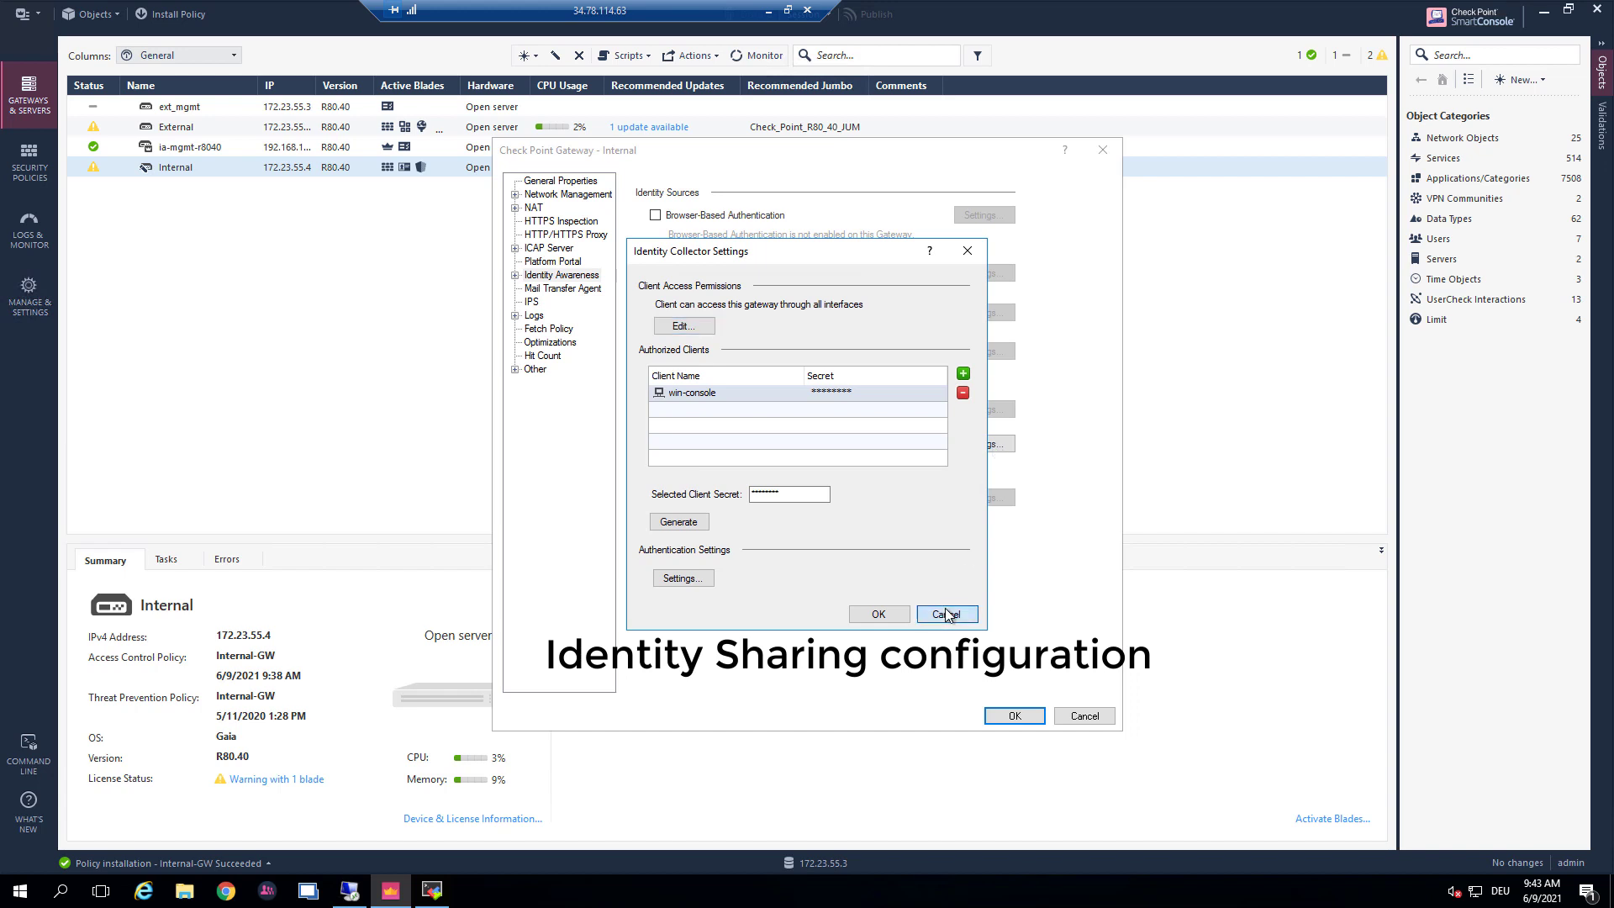
left_click(515, 276)
left_click(556, 288)
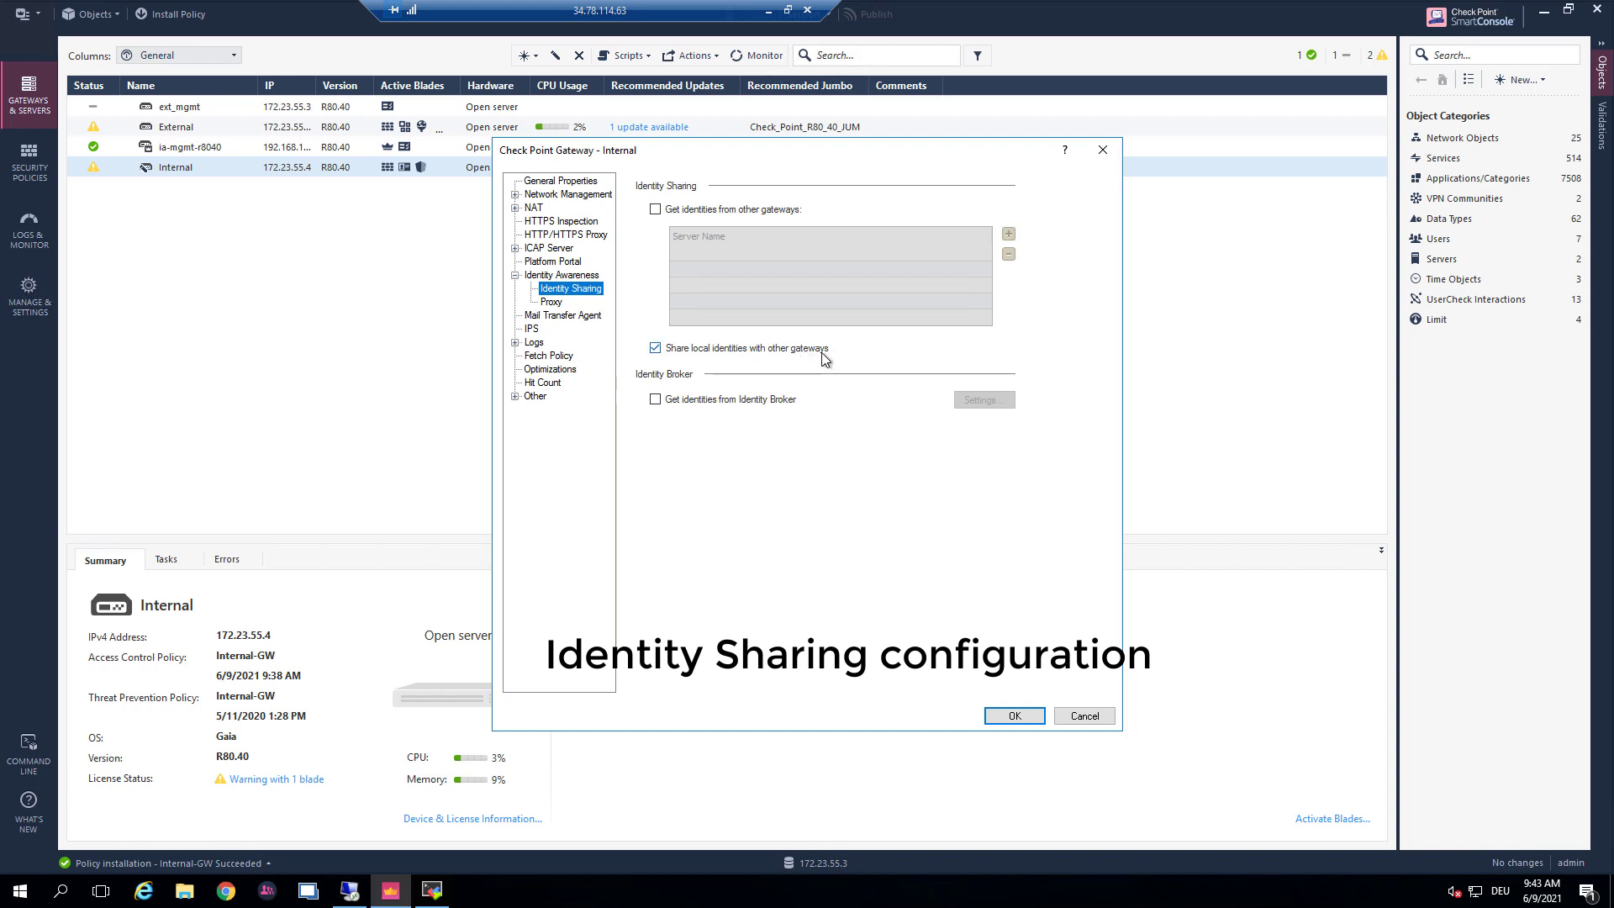
left_click(1083, 716)
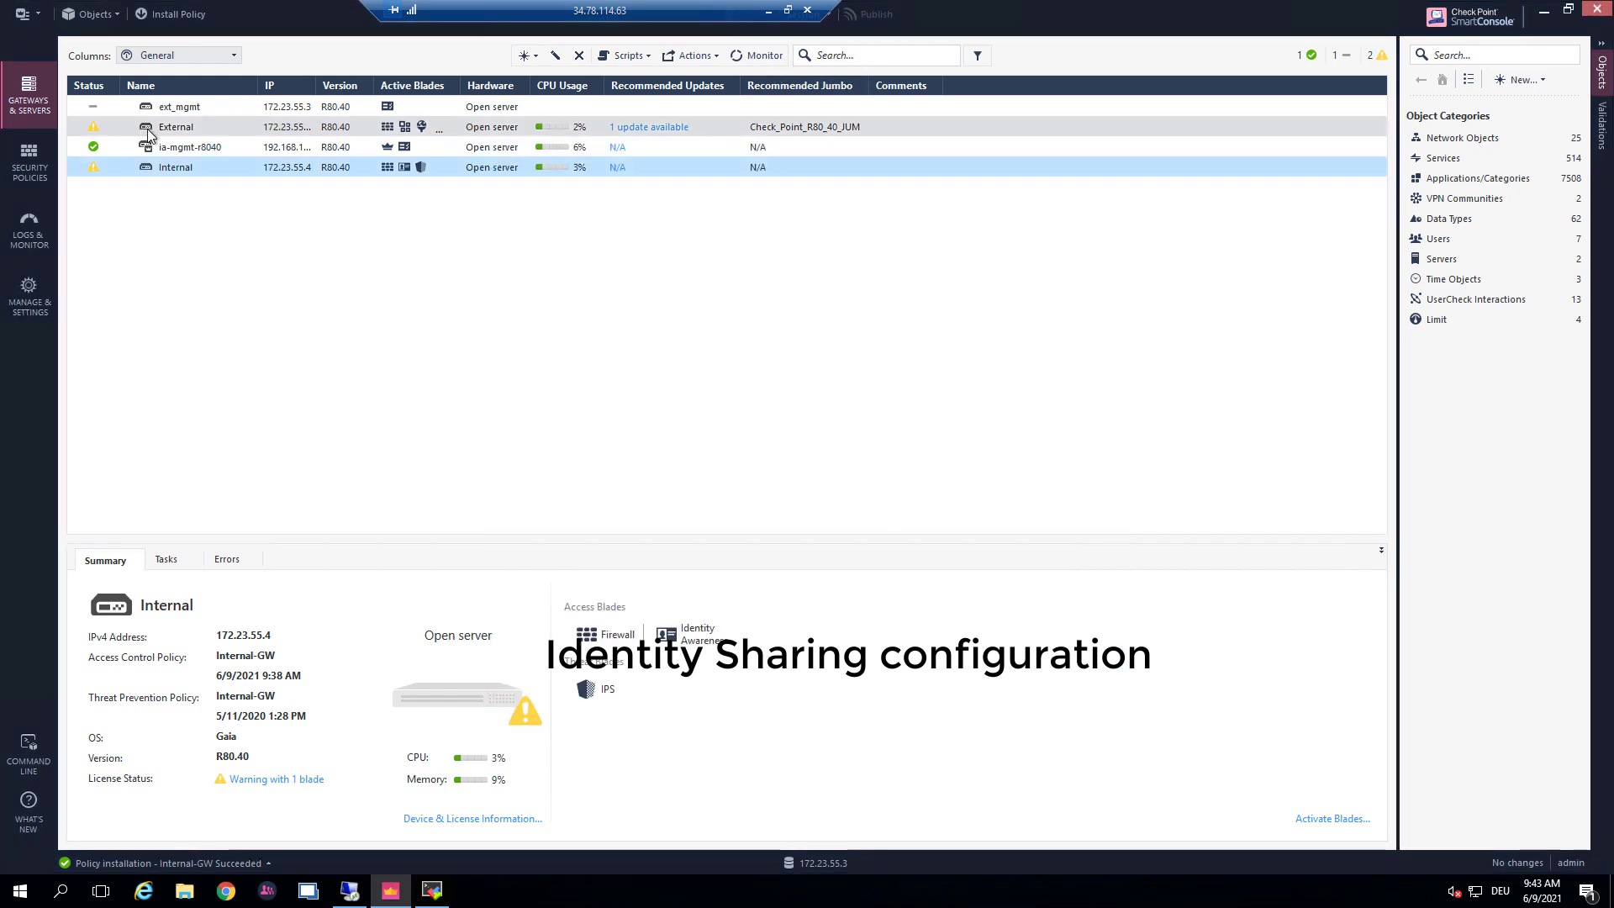
Check the External gateway's Identity Sharing page for the Internal gateway as identity source.
double_click(147, 130)
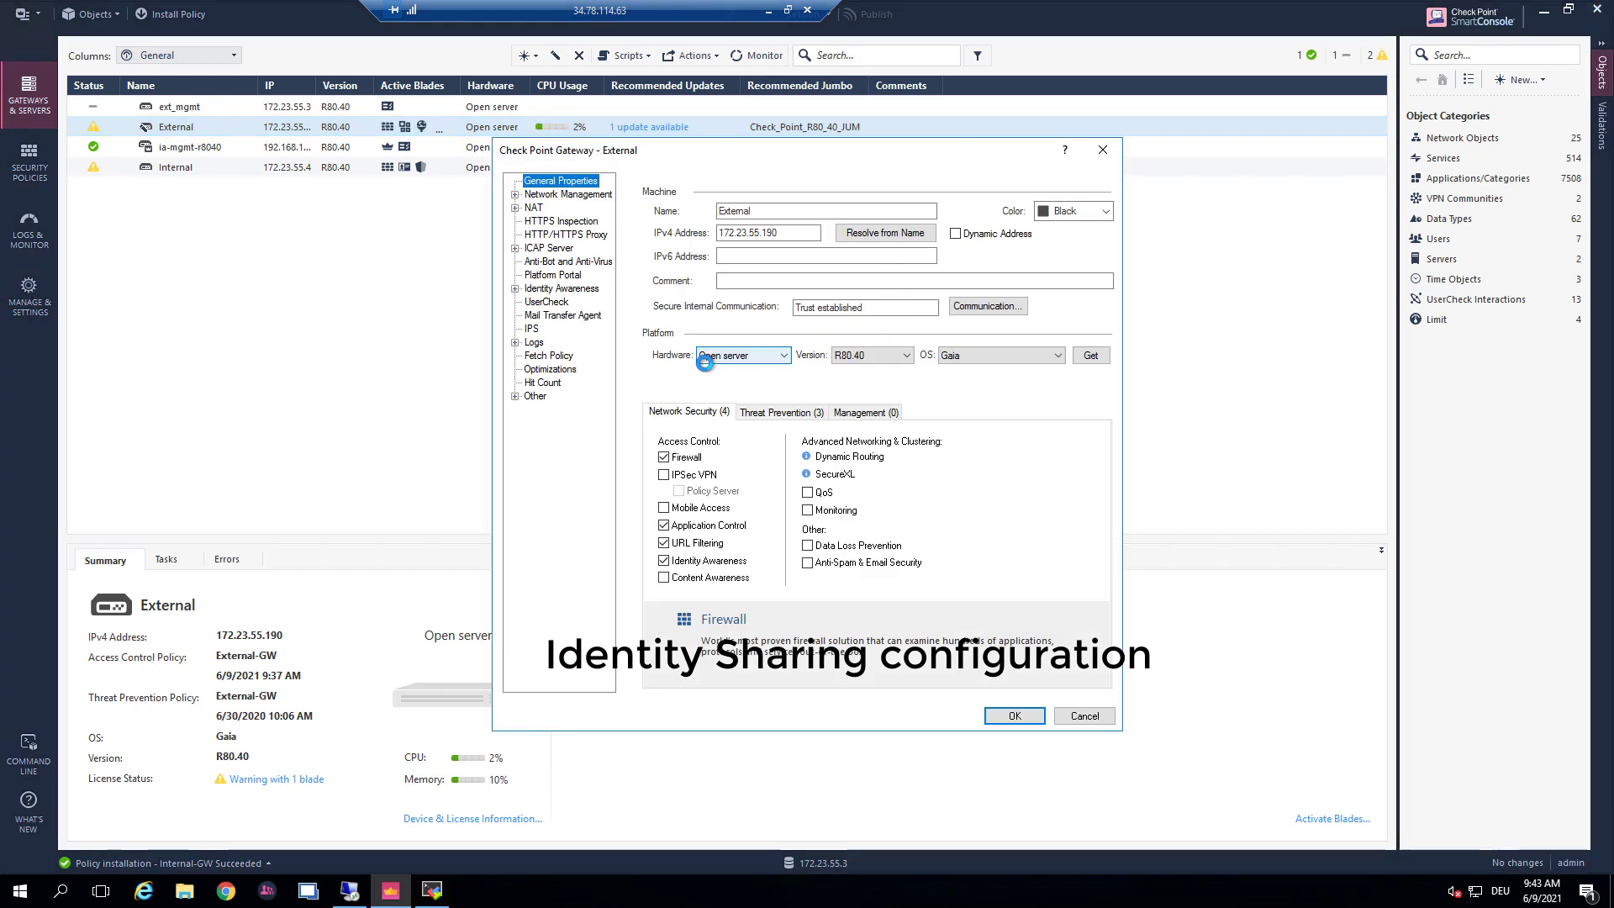
left_click(515, 289)
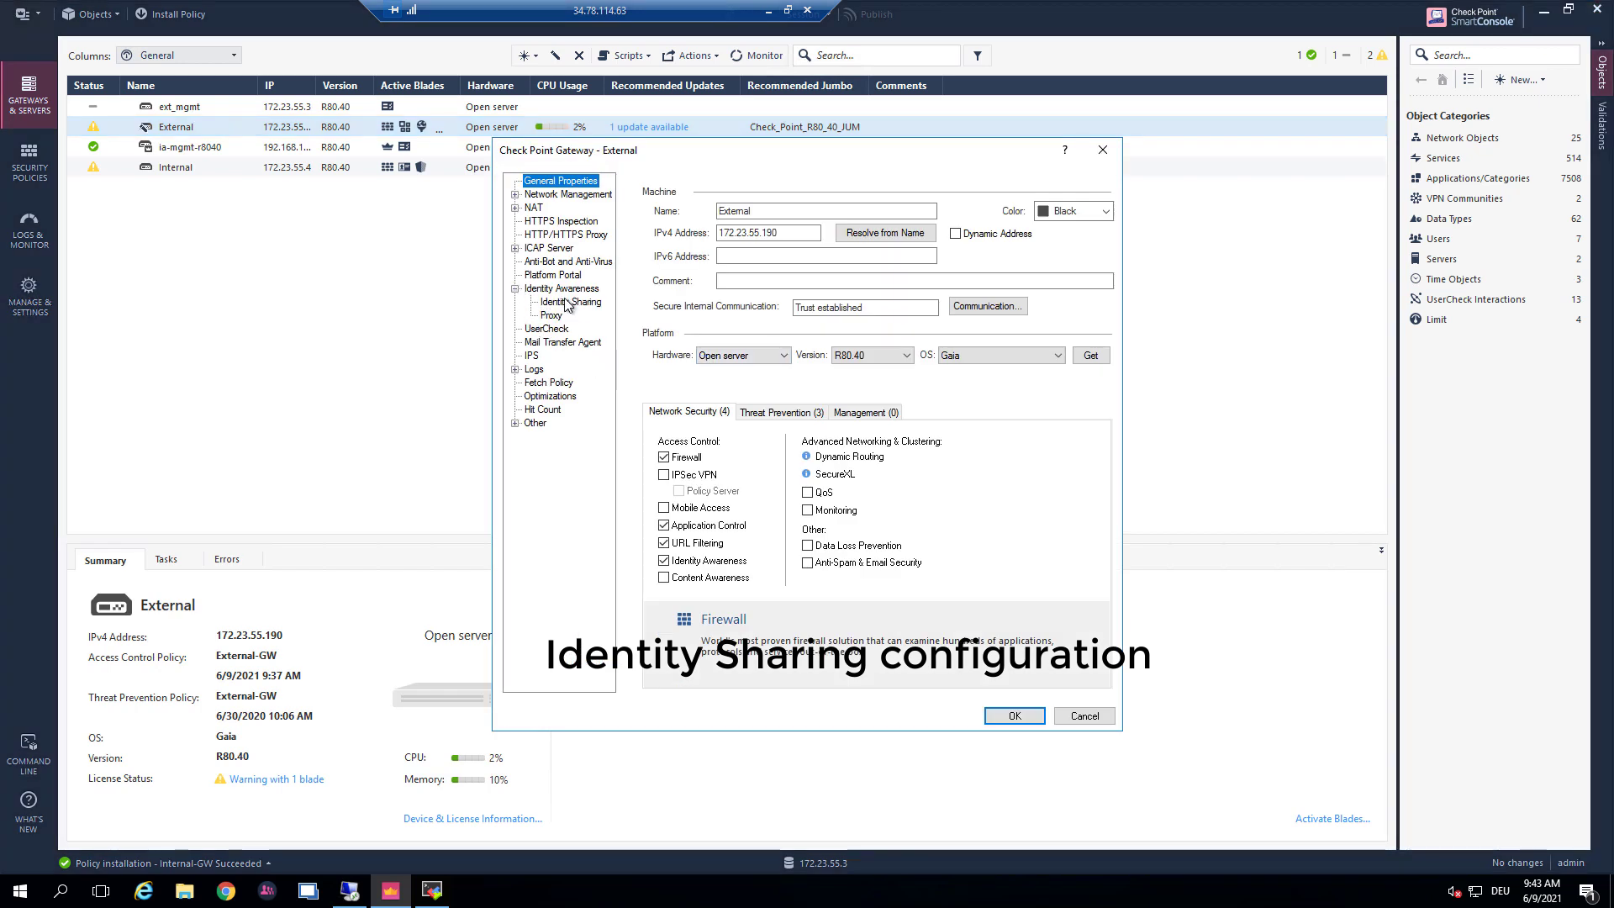
left_click(565, 302)
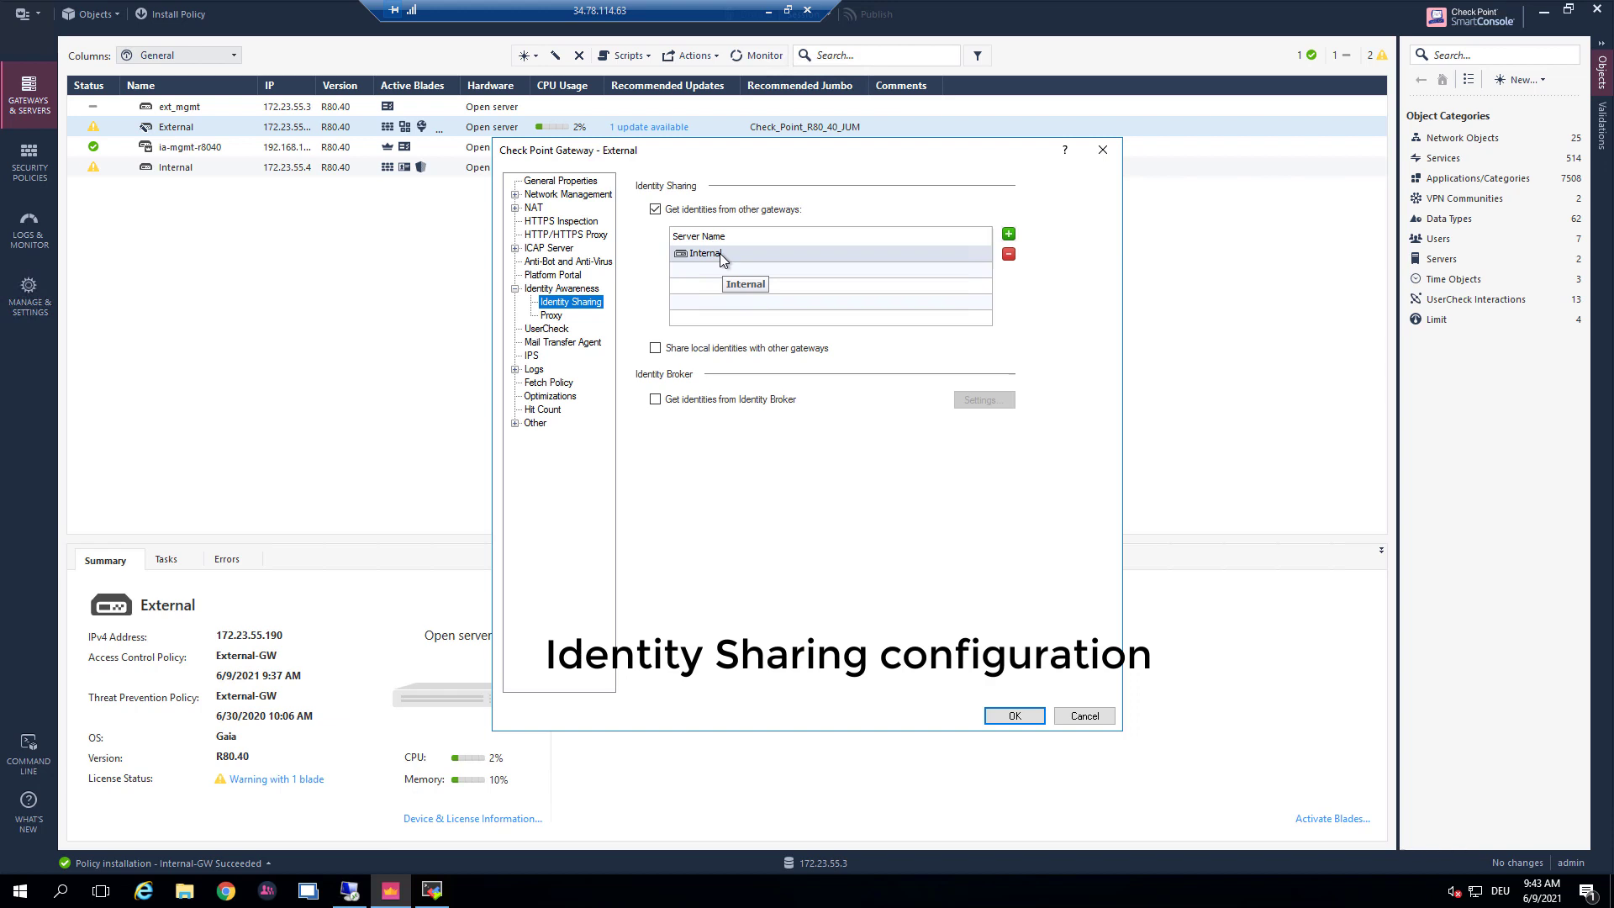
left_click(528, 289)
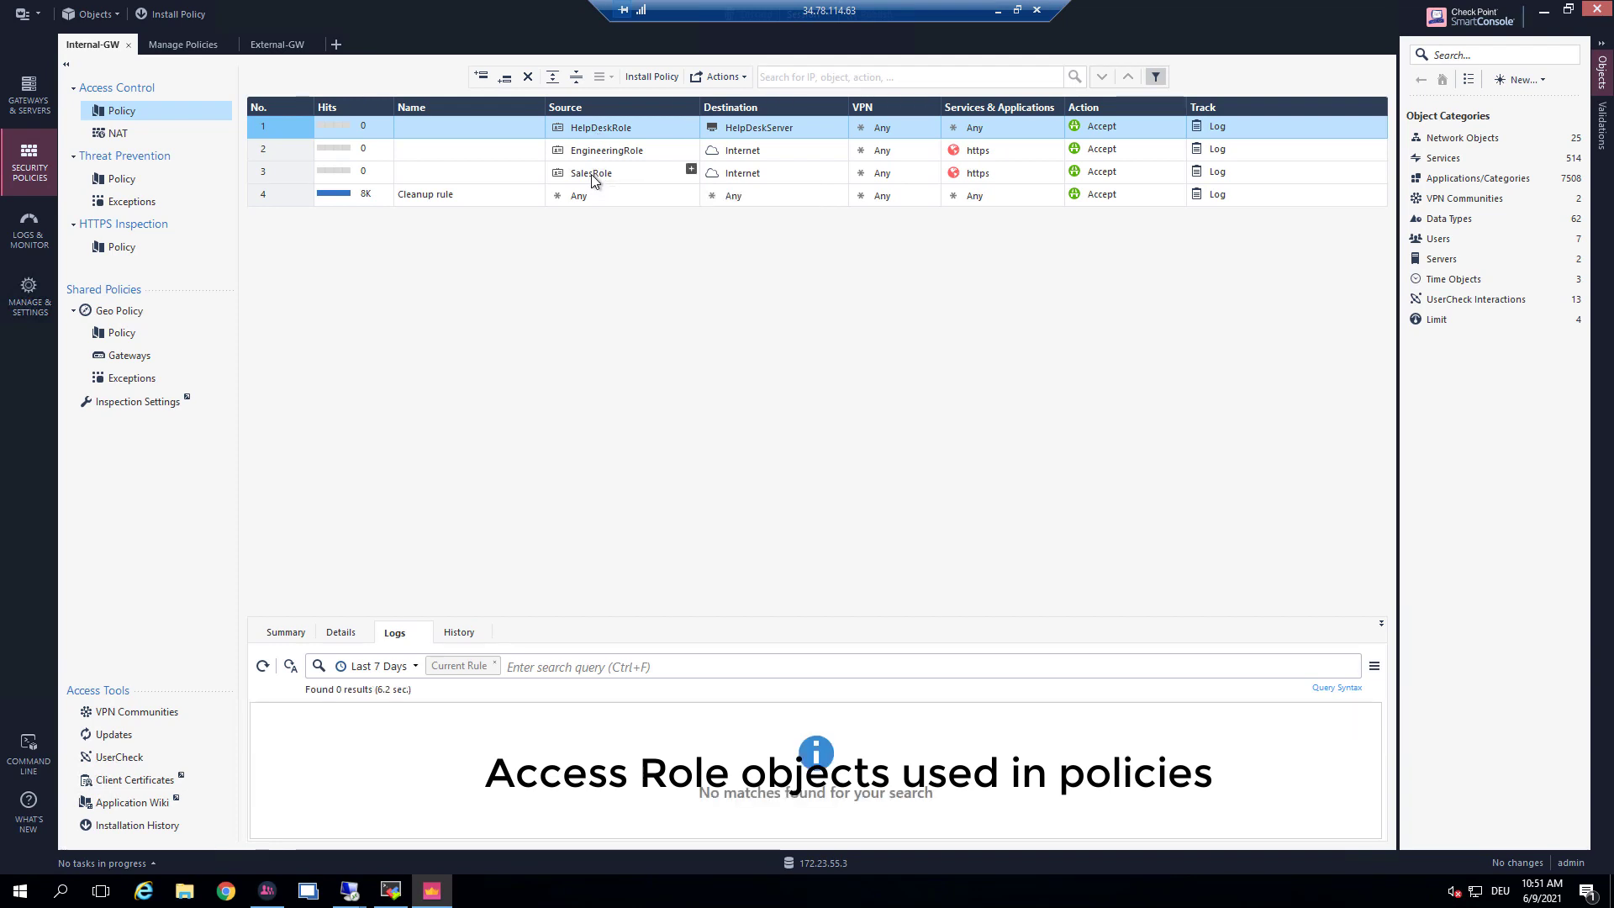
Inspect the SalesRole from rule 3 showing salesGroup, then show the External-GW policy.
left_click(591, 173)
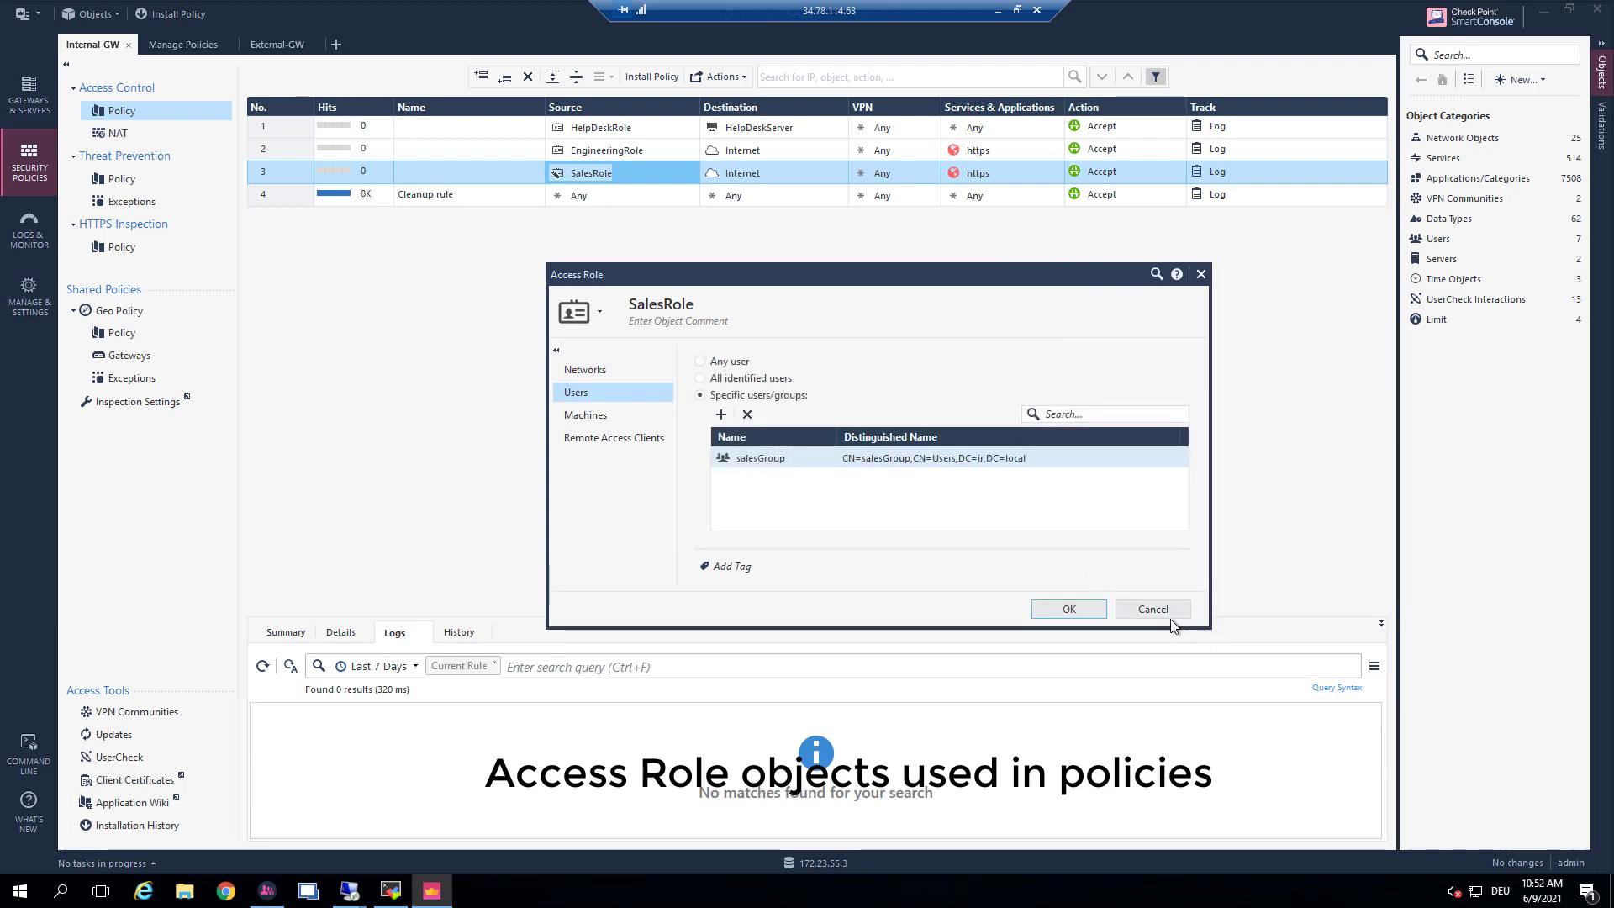
left_click(1149, 608)
left_click(260, 45)
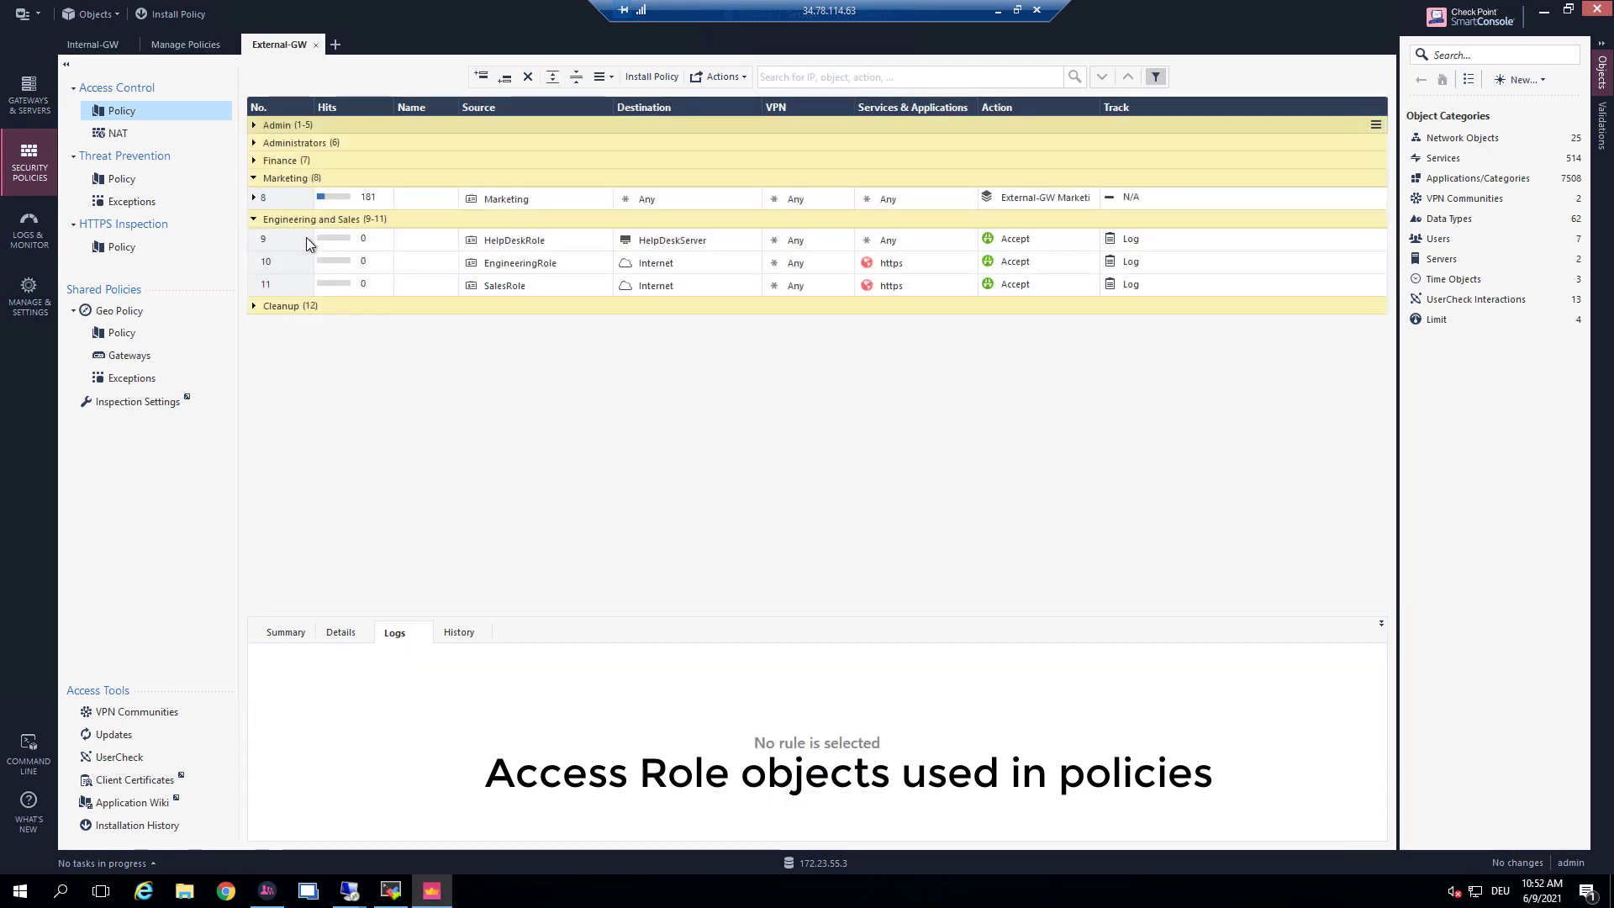
Highlight client-05's pdp monitor fields: session ID, UUID, IP 172.23.55.11 and machine 6528f234.
mouse_move(506, 289)
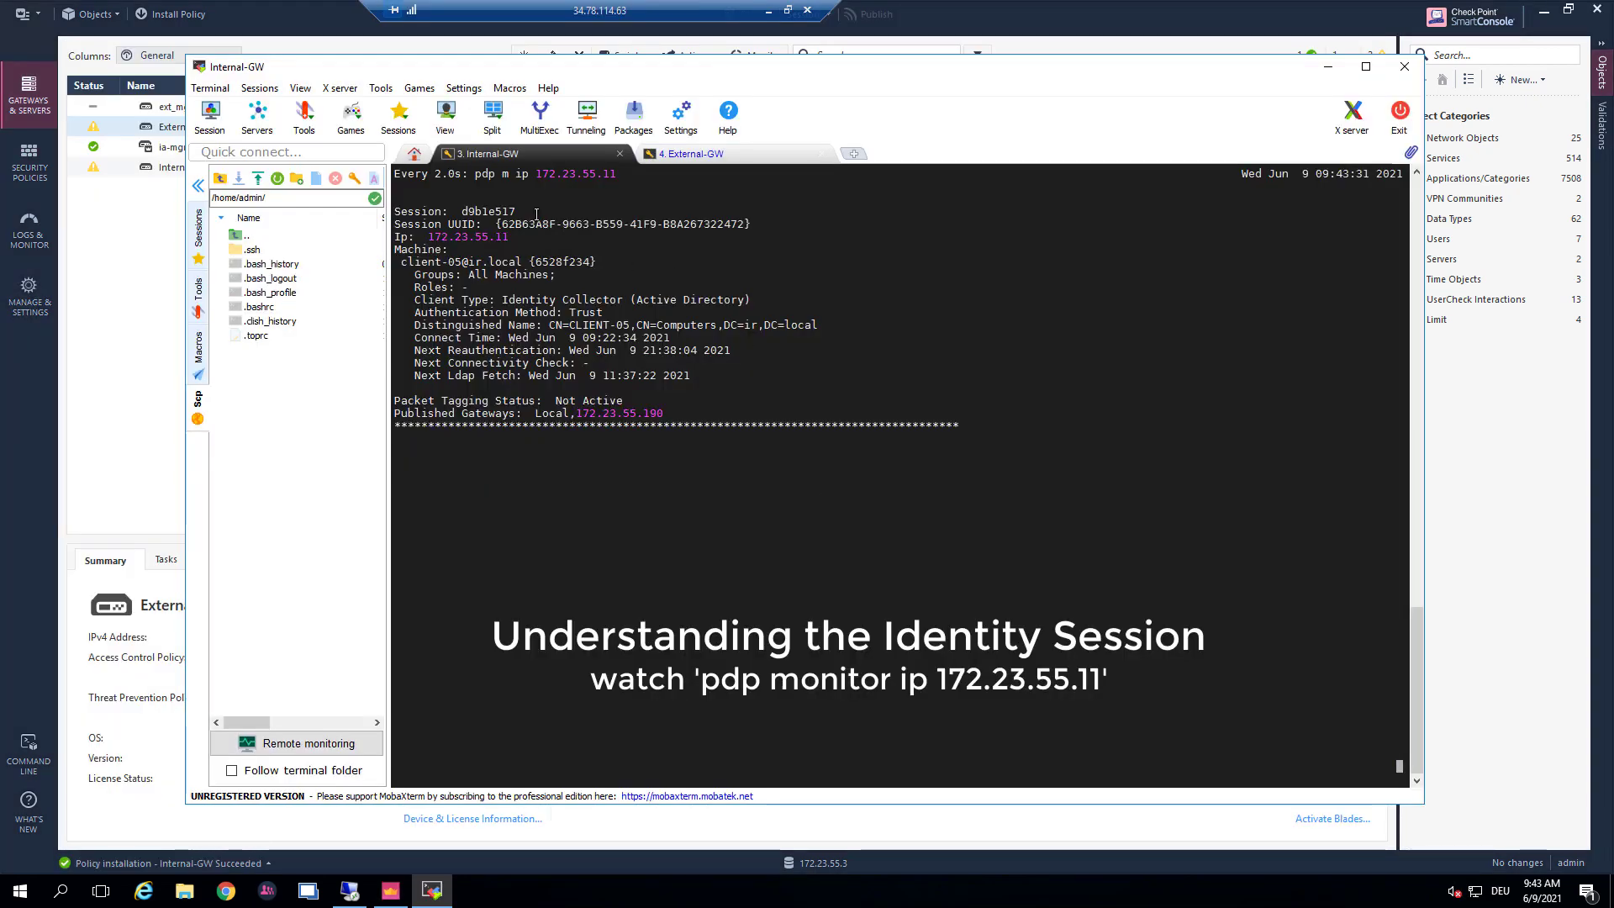
left_click_drag(475, 173, 625, 189)
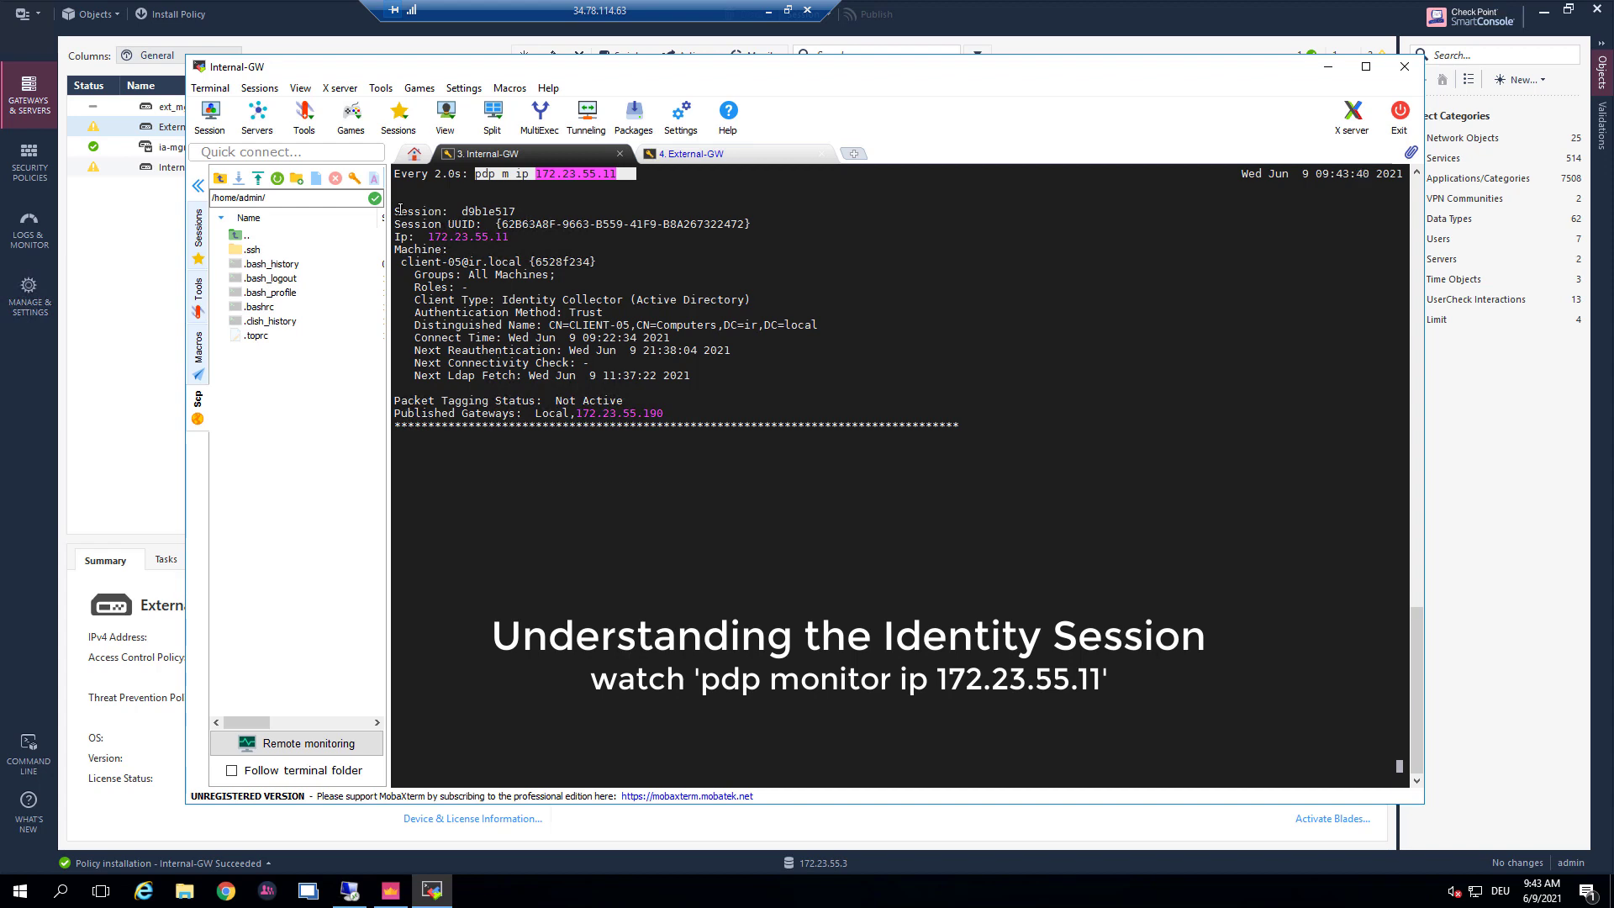
left_click_drag(400, 210, 753, 224)
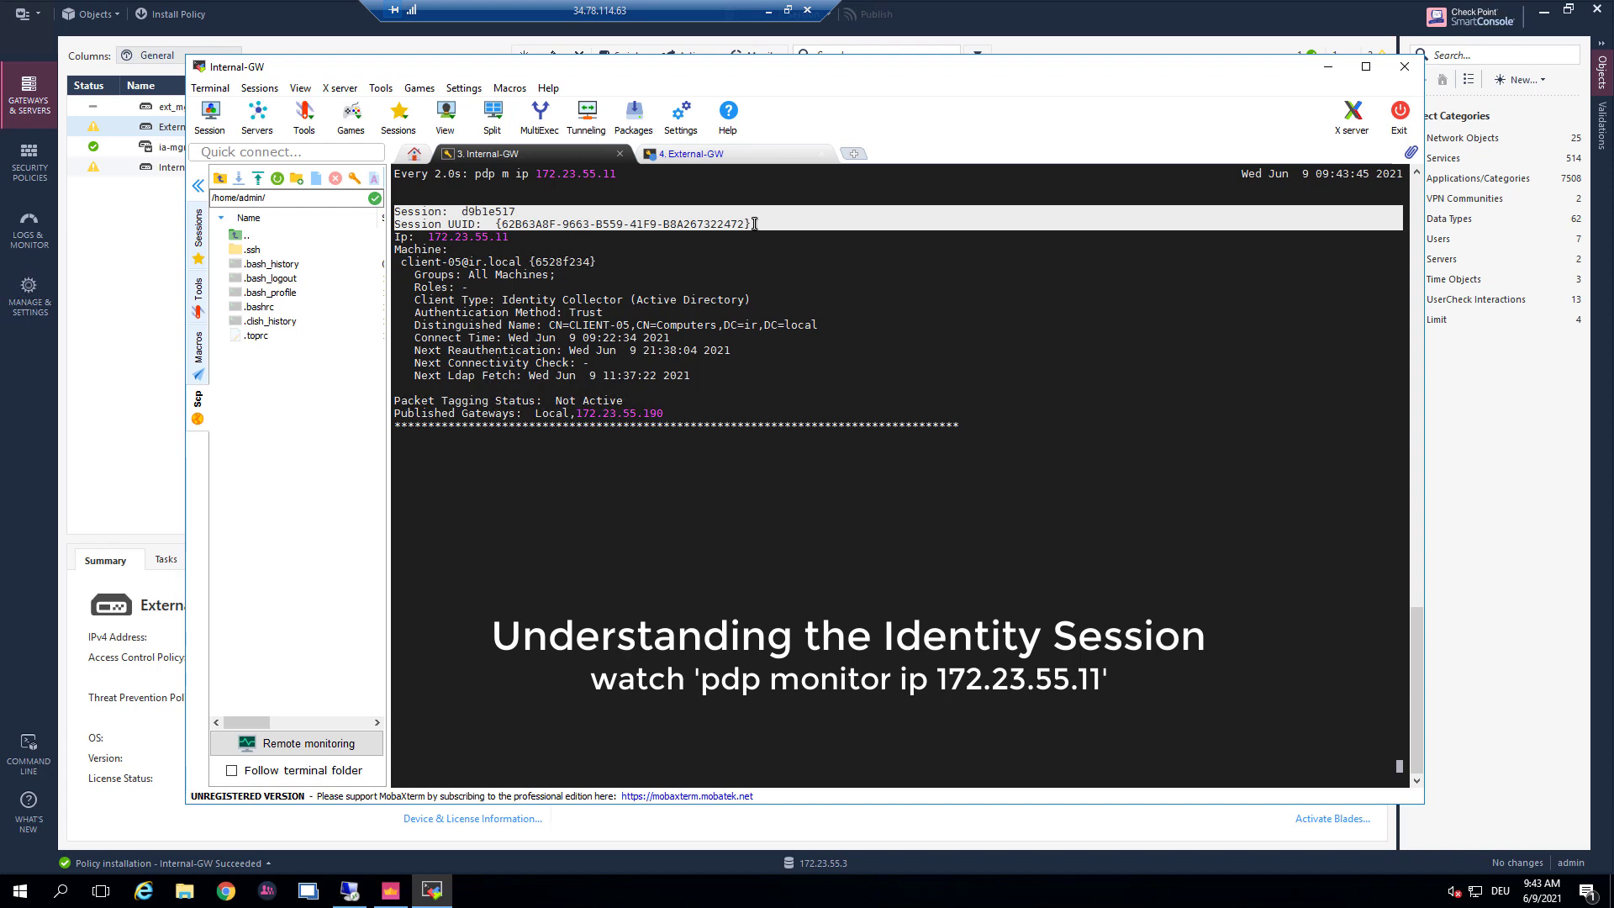
left_click_drag(418, 236, 543, 235)
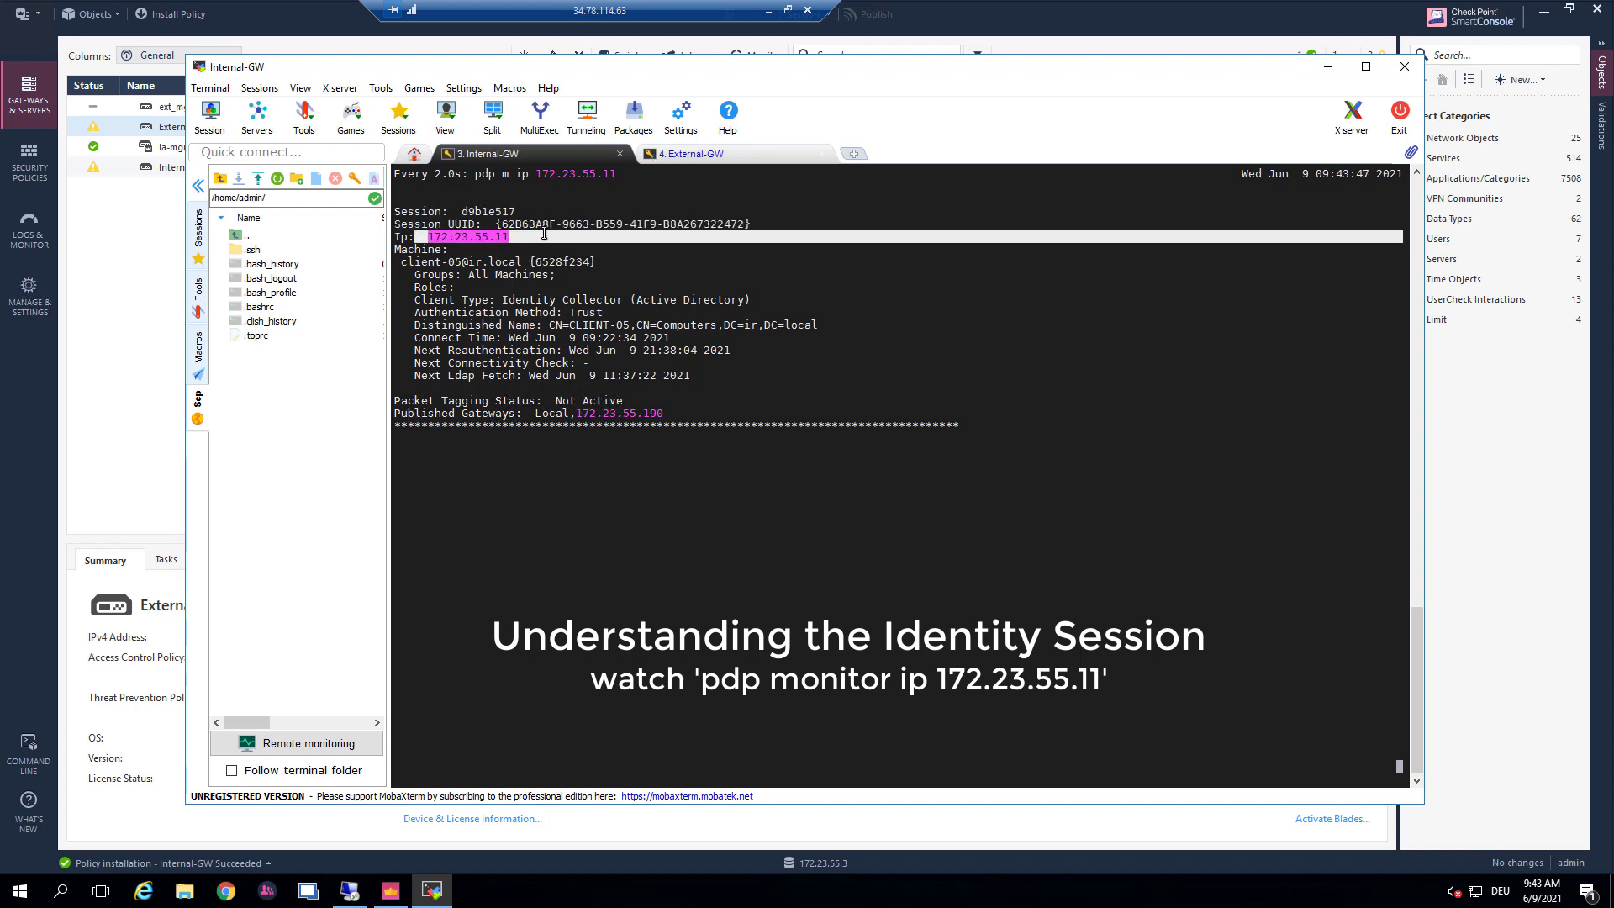
left_click_drag(394, 249, 515, 263)
double_click(562, 261)
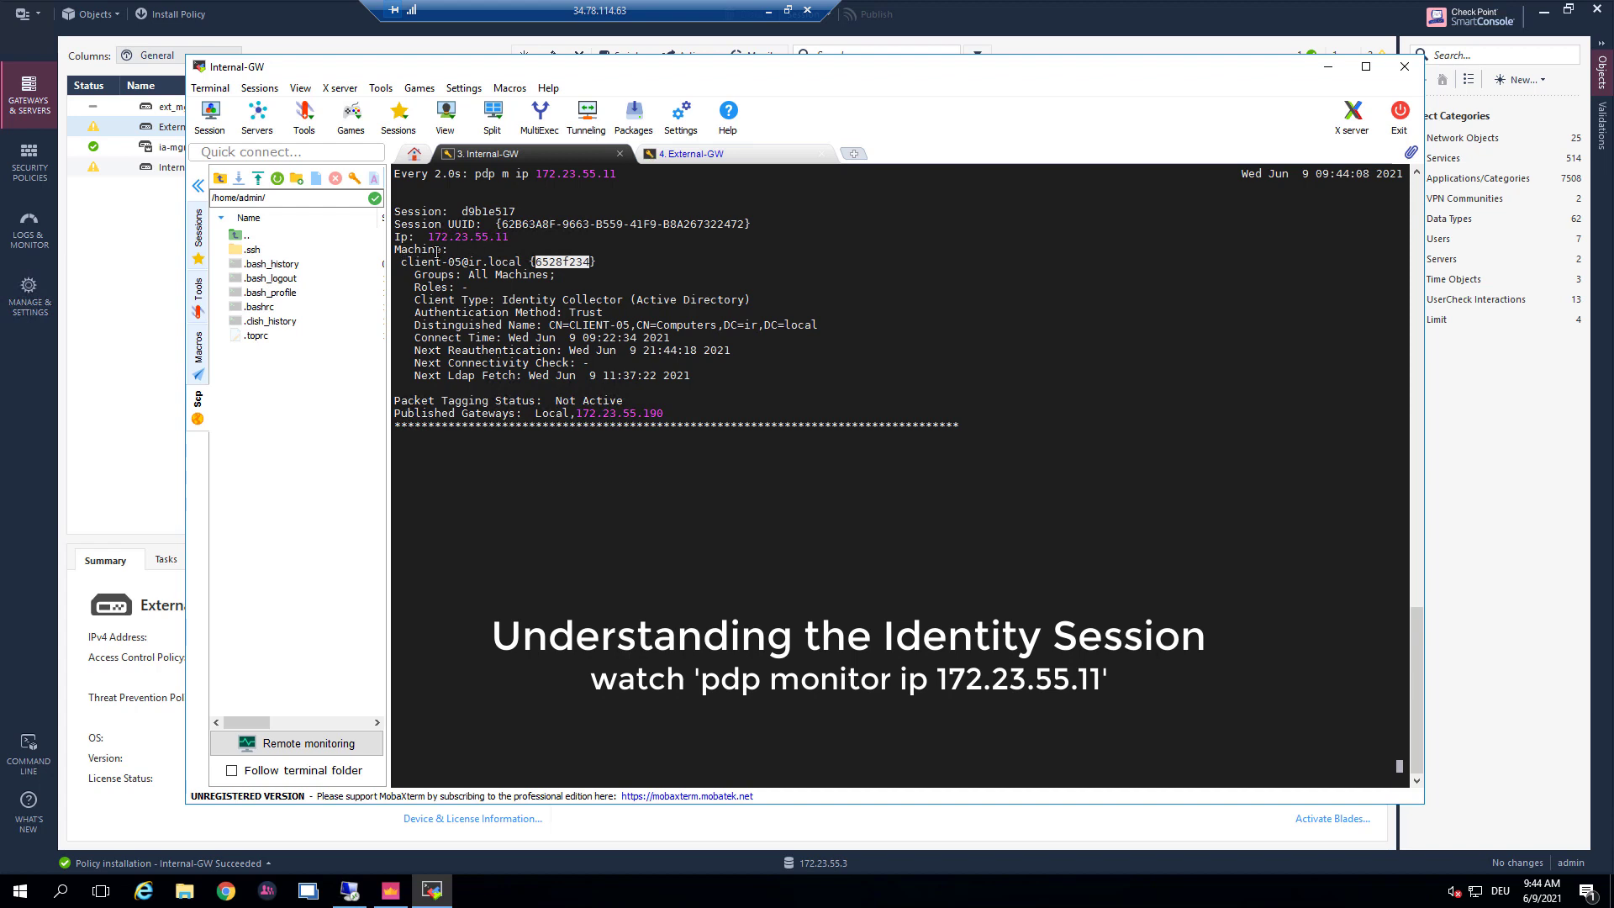
left_click_drag(429, 236, 533, 234)
left_click(527, 223)
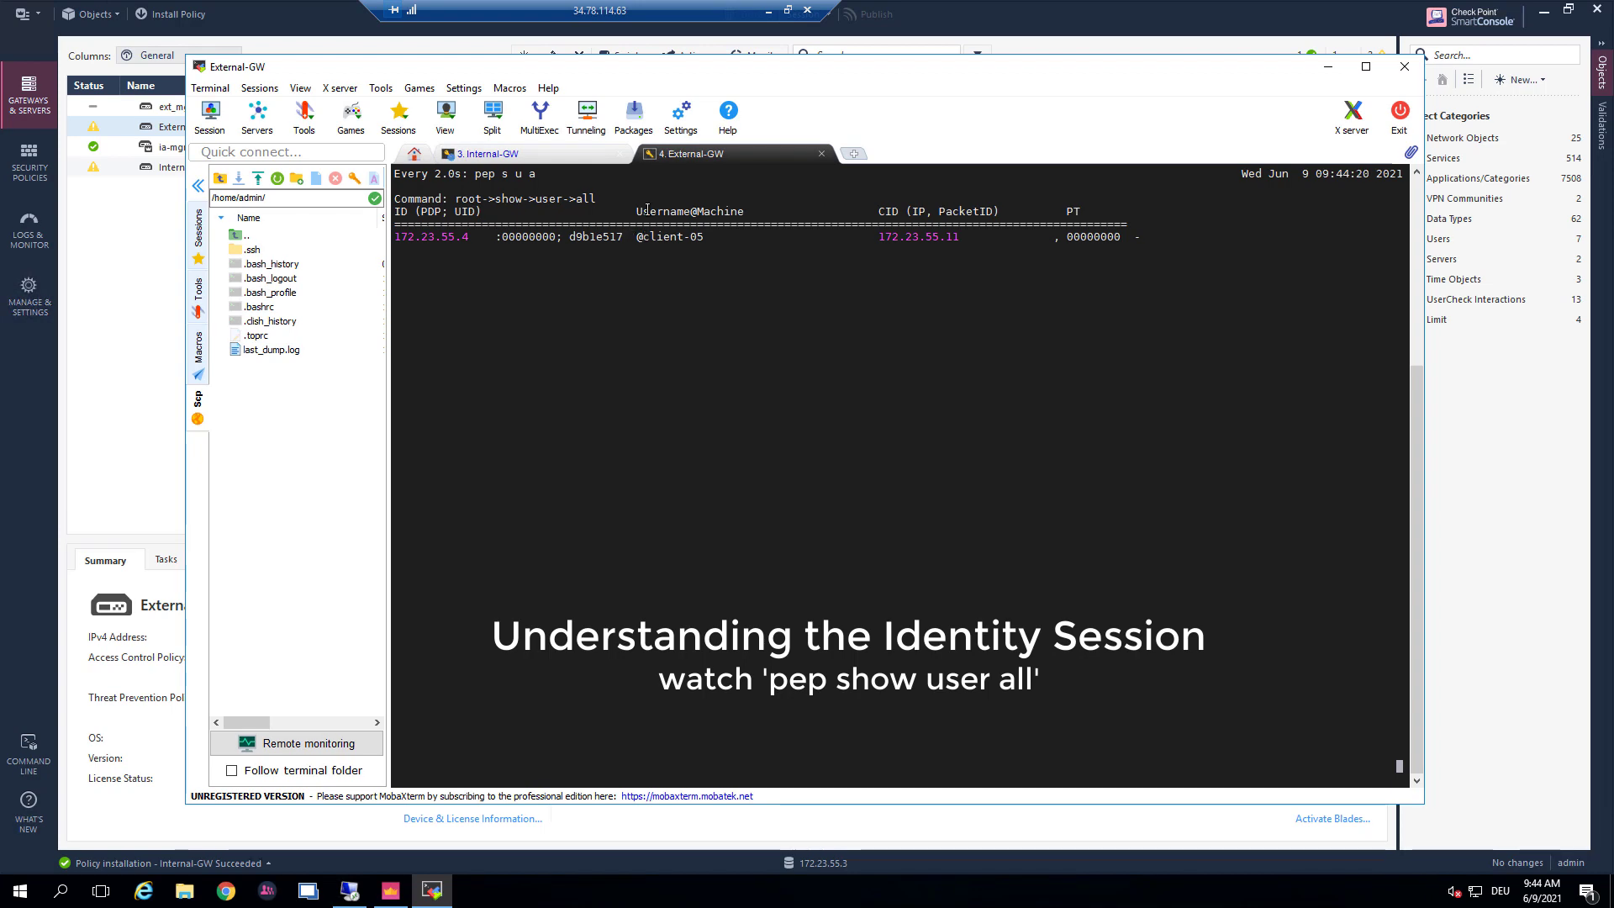
left_click_drag(636, 237, 706, 237)
double_click(582, 237)
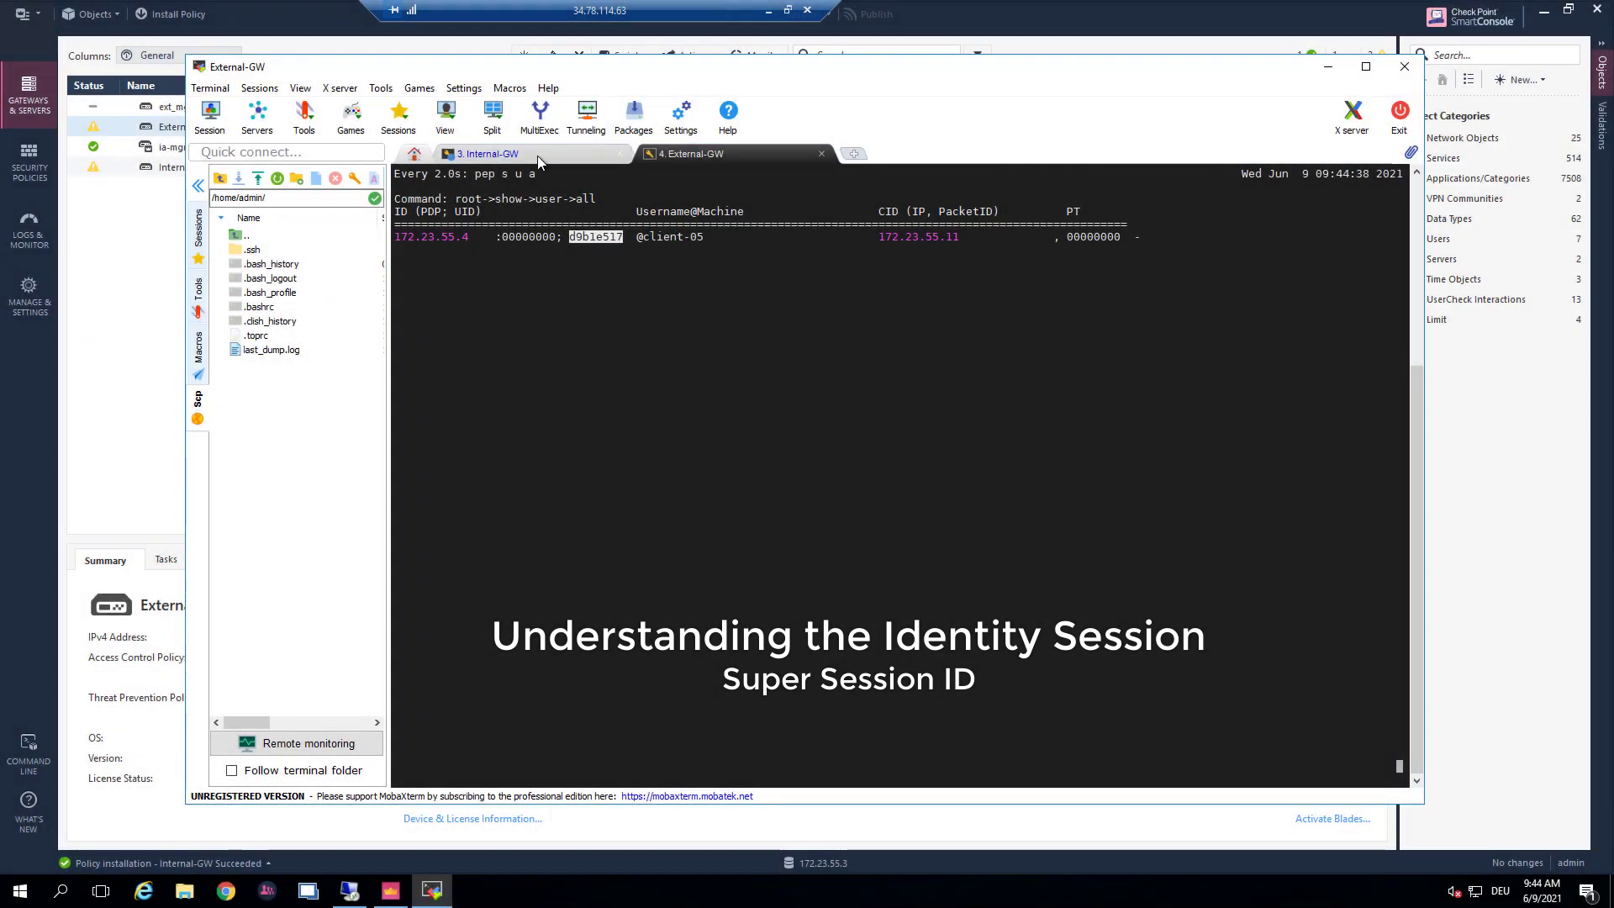
left_click(537, 158)
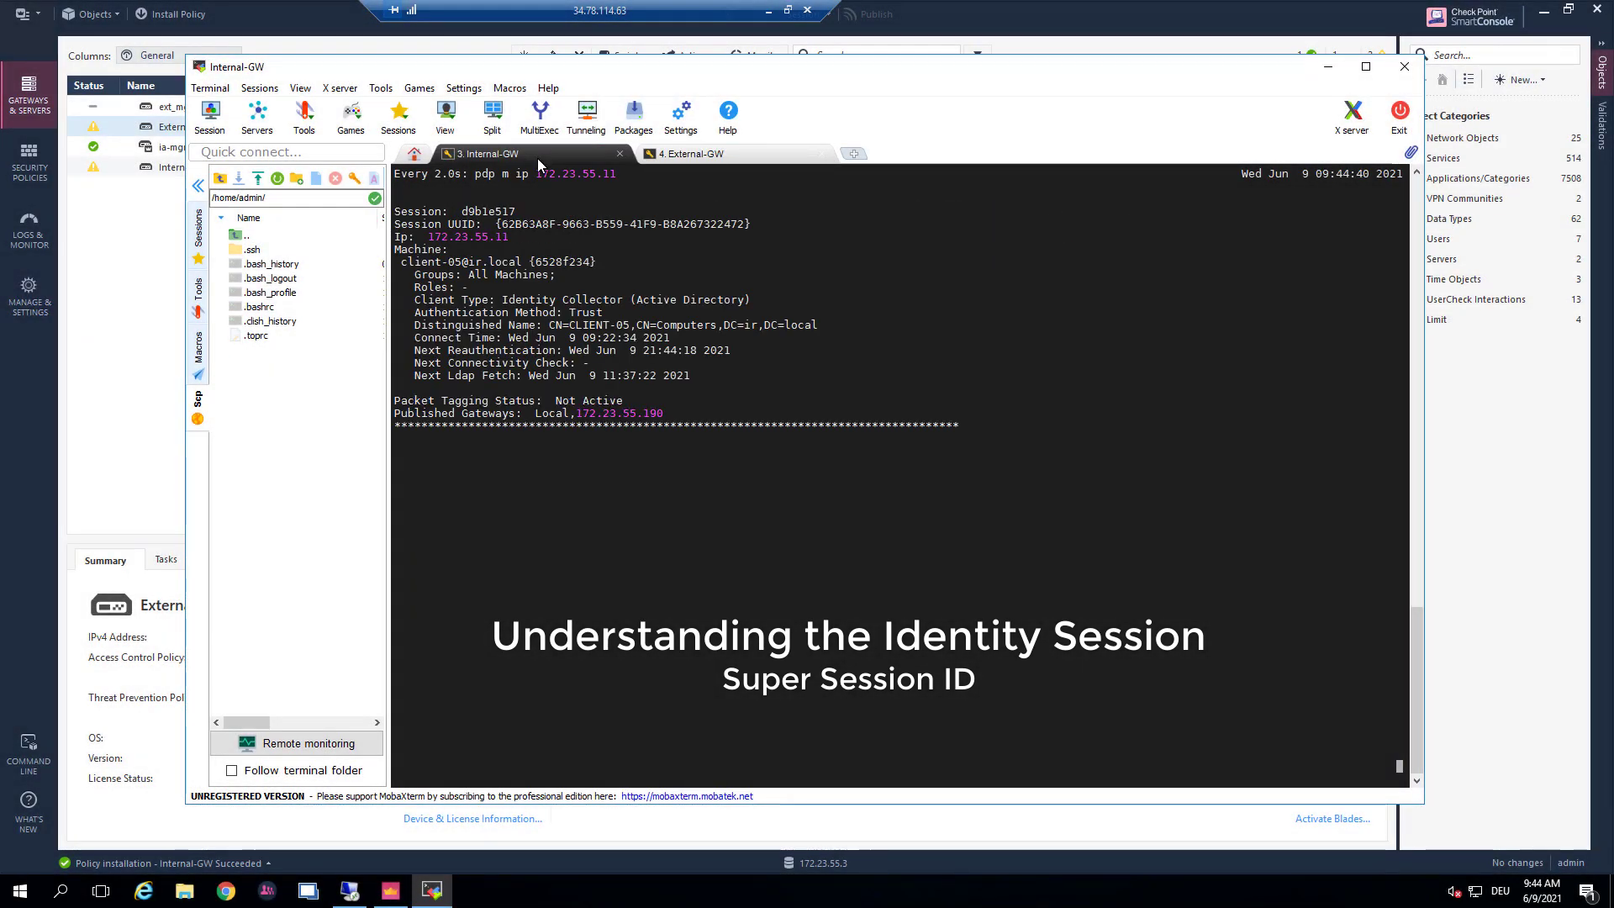
left_click_drag(488, 210, 533, 211)
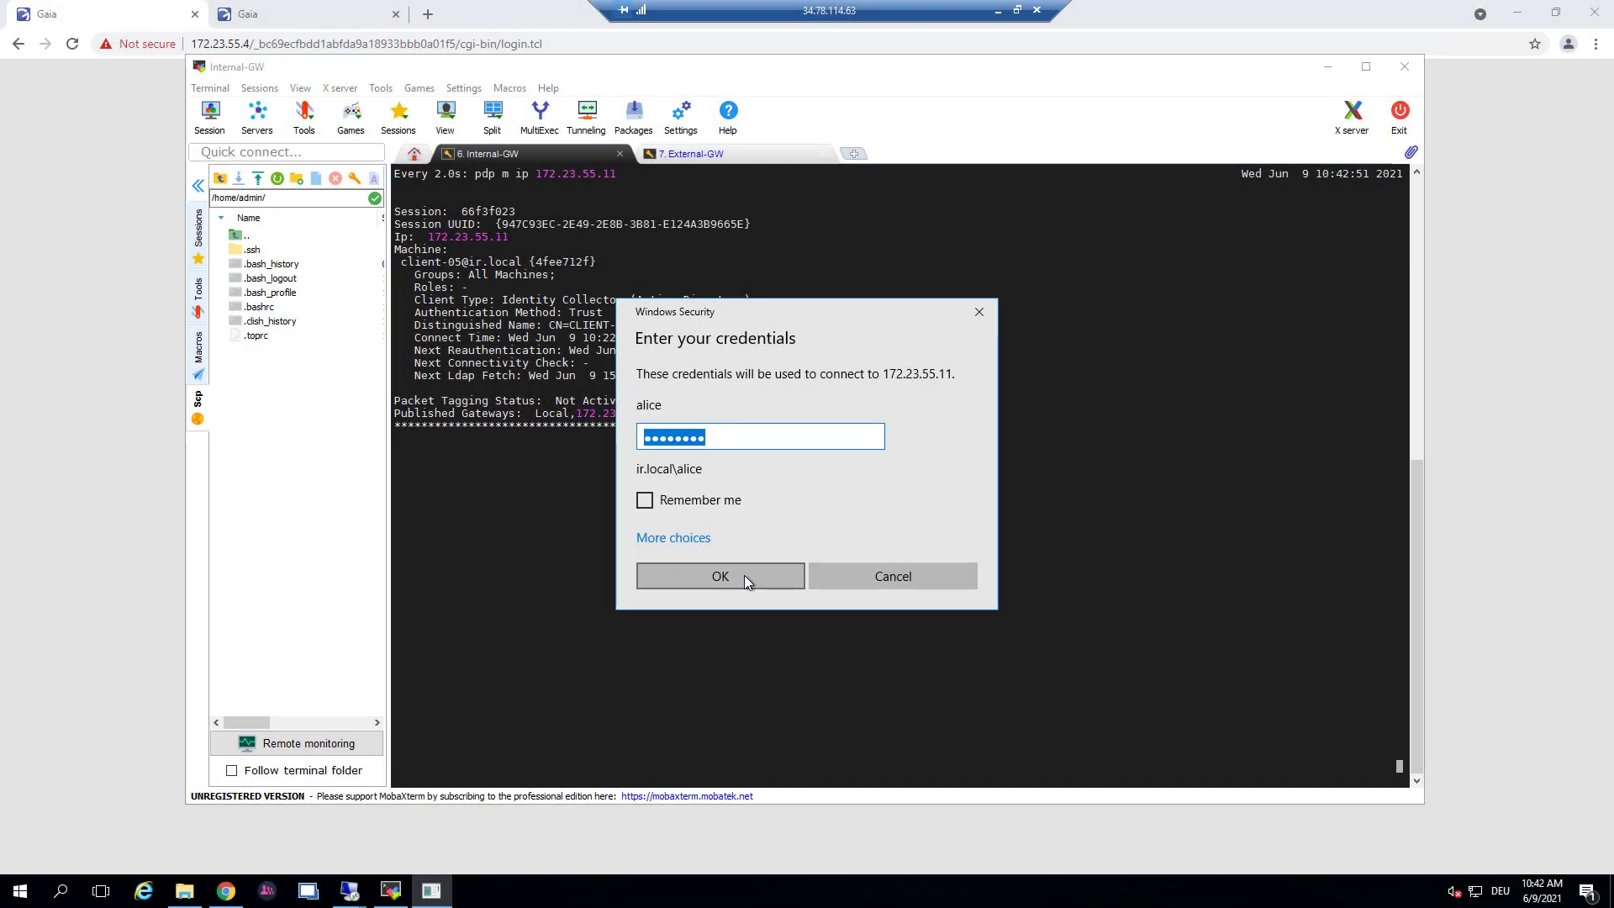
Confirm the domain user's credentials for 172.23.55.11 and minimize the remote desktop.
left_click(743, 574)
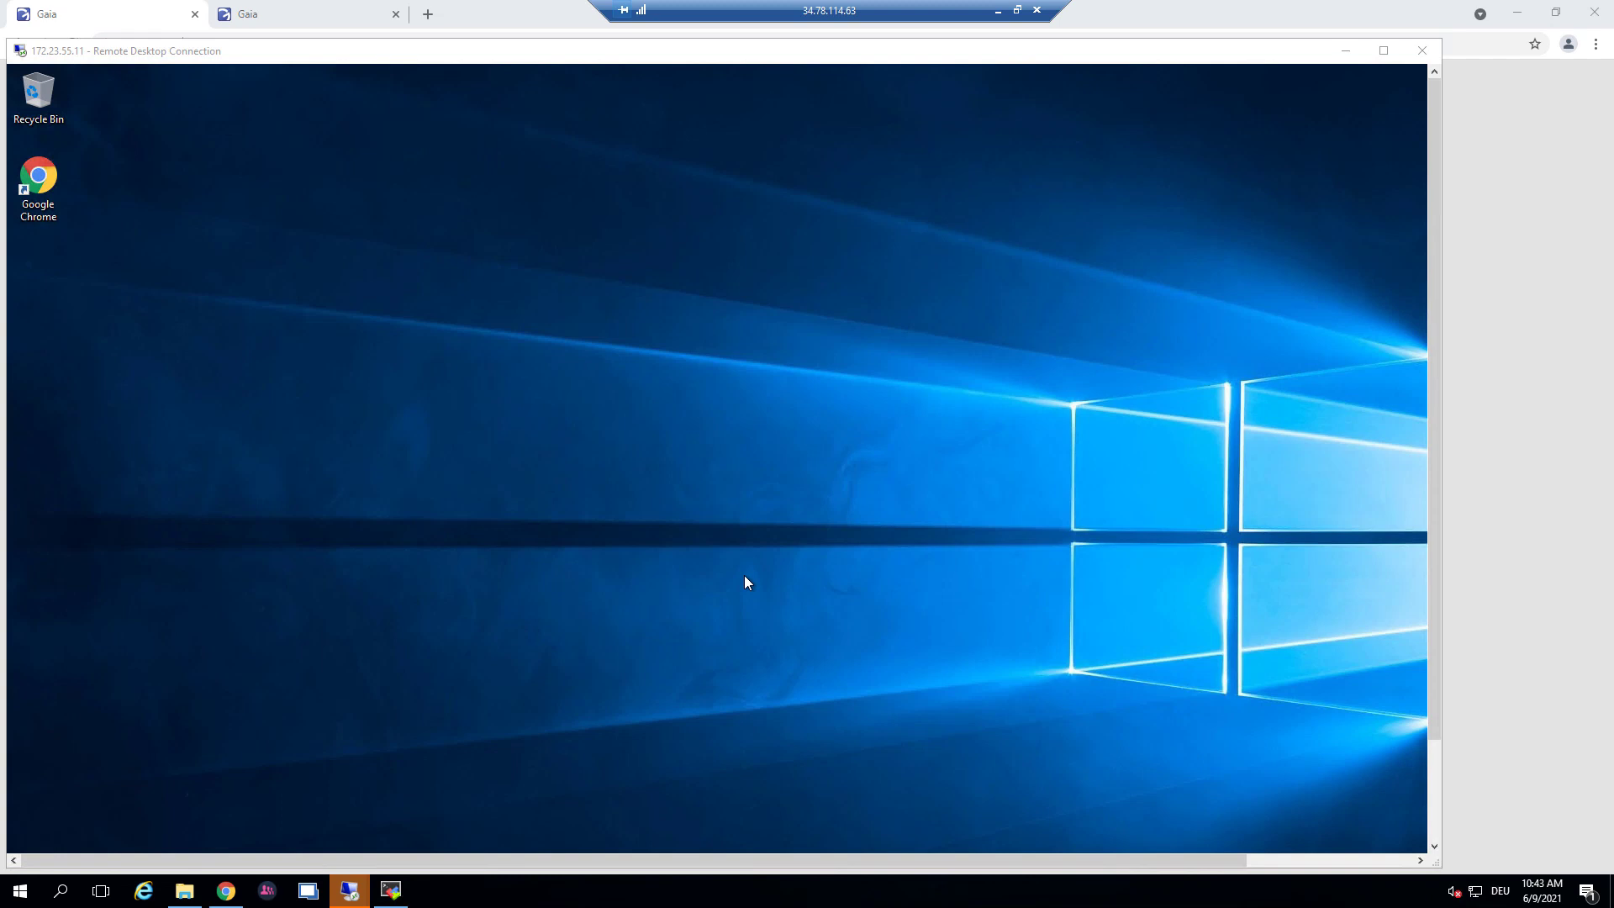
left_click(1347, 55)
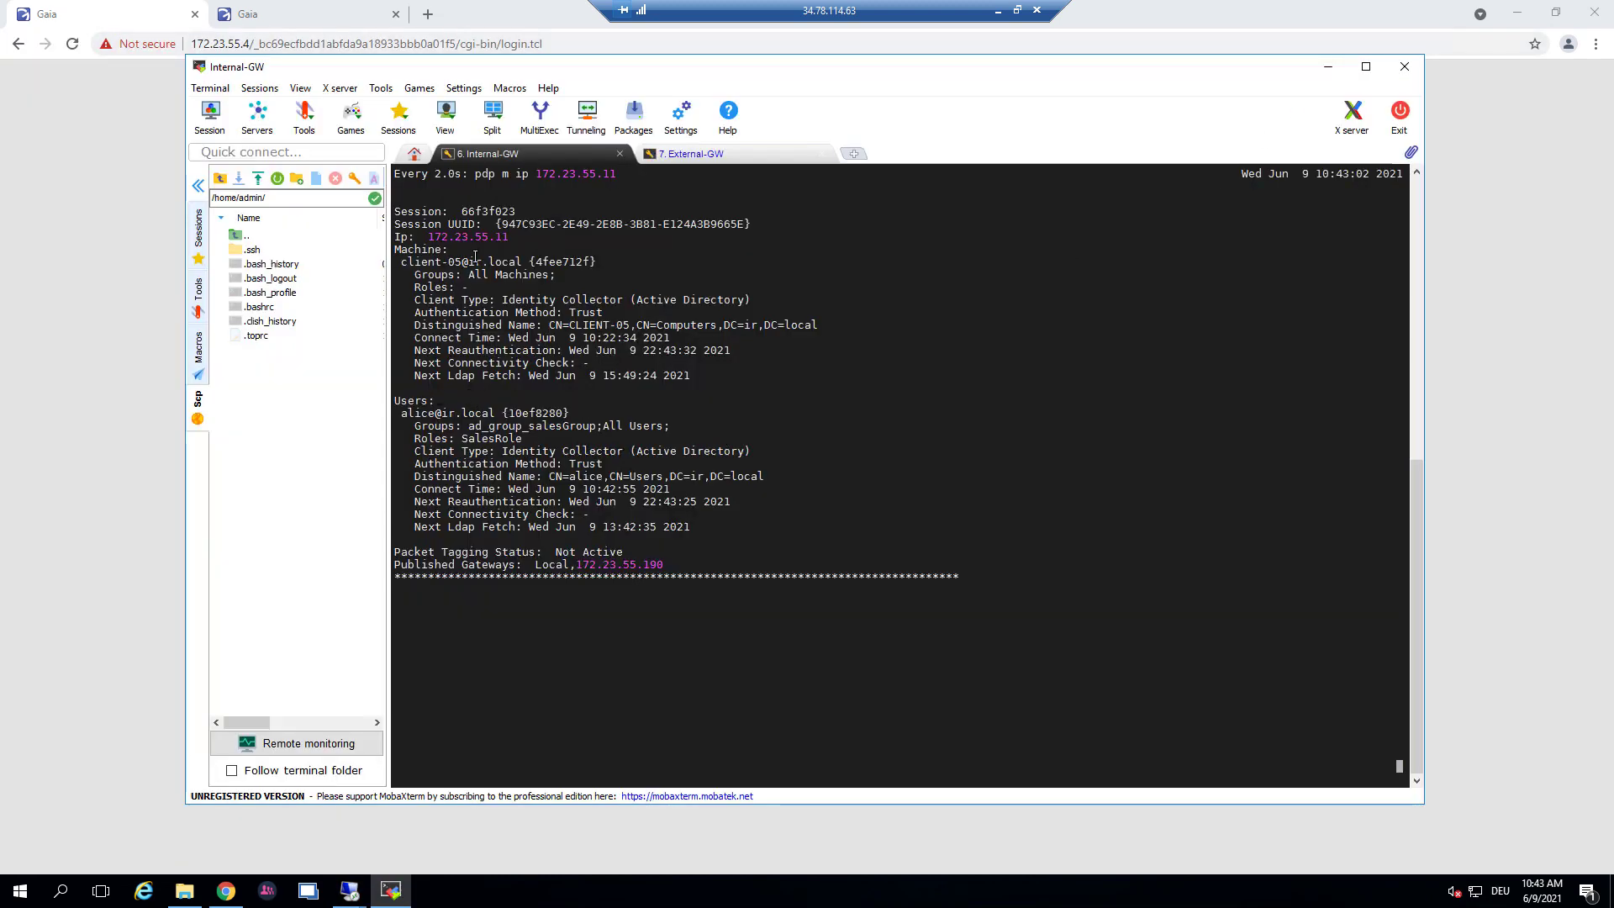
Walk through client-05's machine entry: session IDs, client type, distinguished name, reauthentication time.
left_click_drag(395, 210, 513, 234)
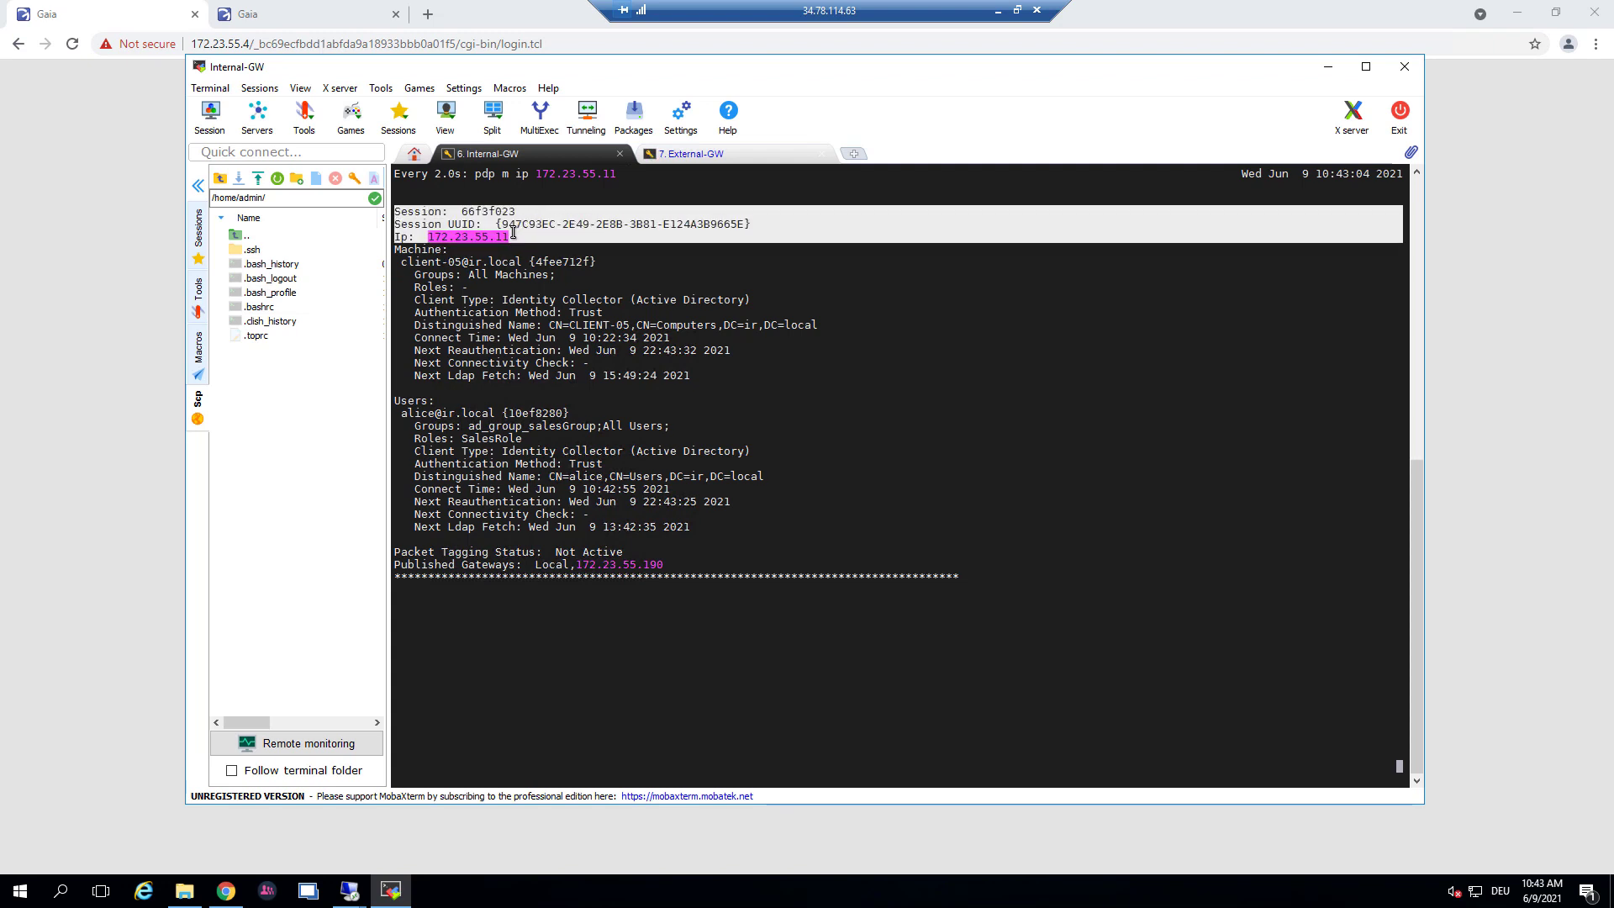
left_click_drag(393, 250, 613, 264)
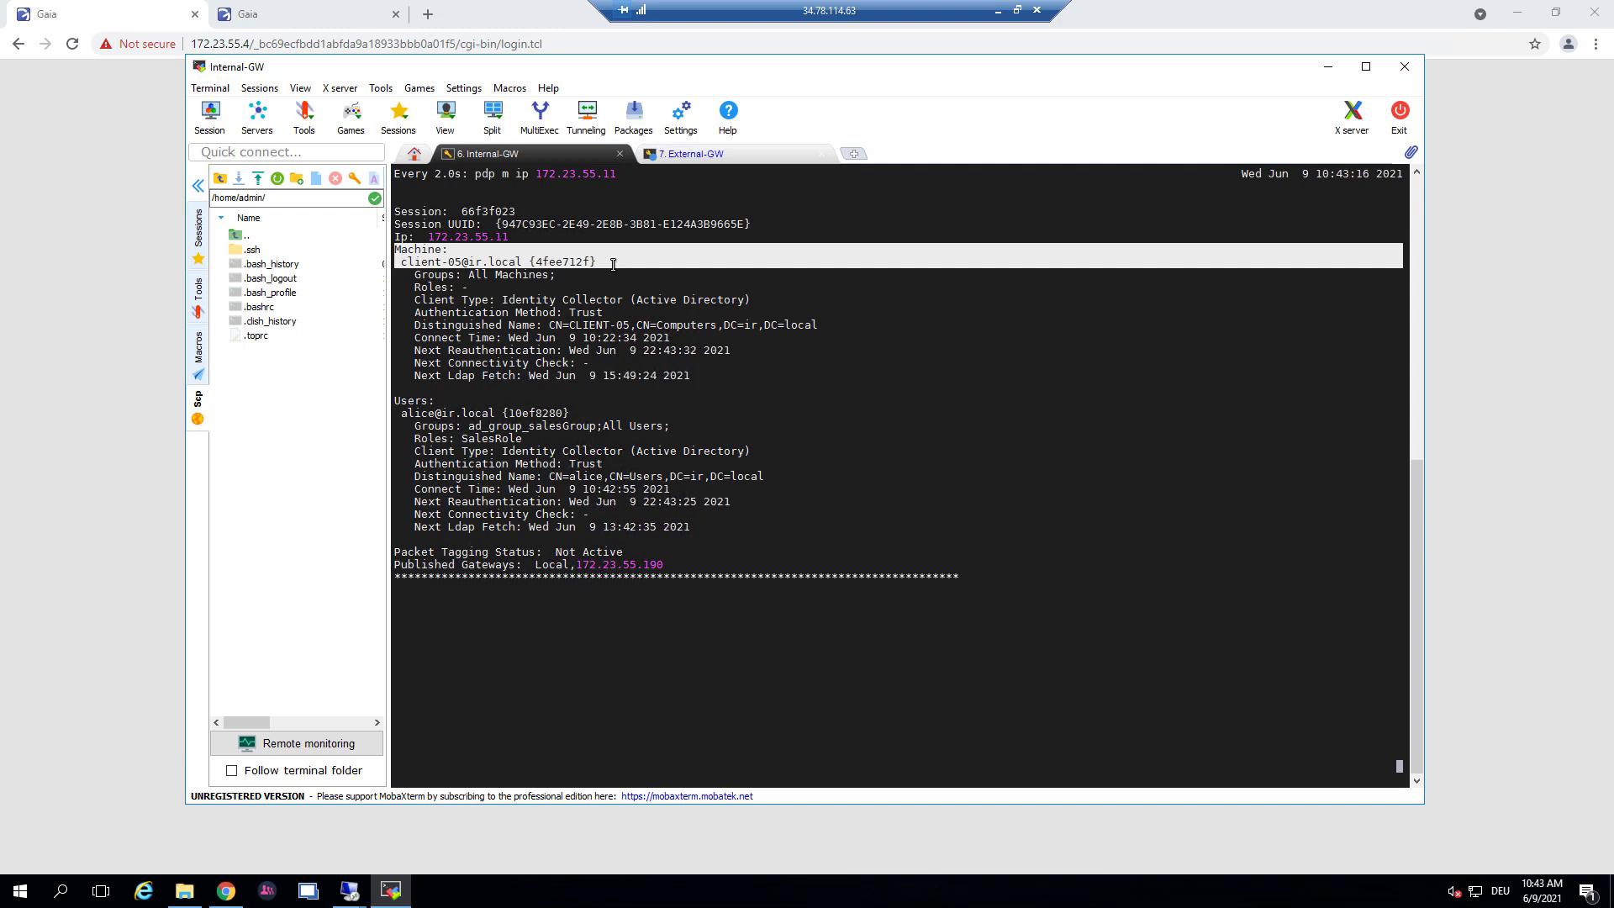
left_click_drag(501, 299, 759, 303)
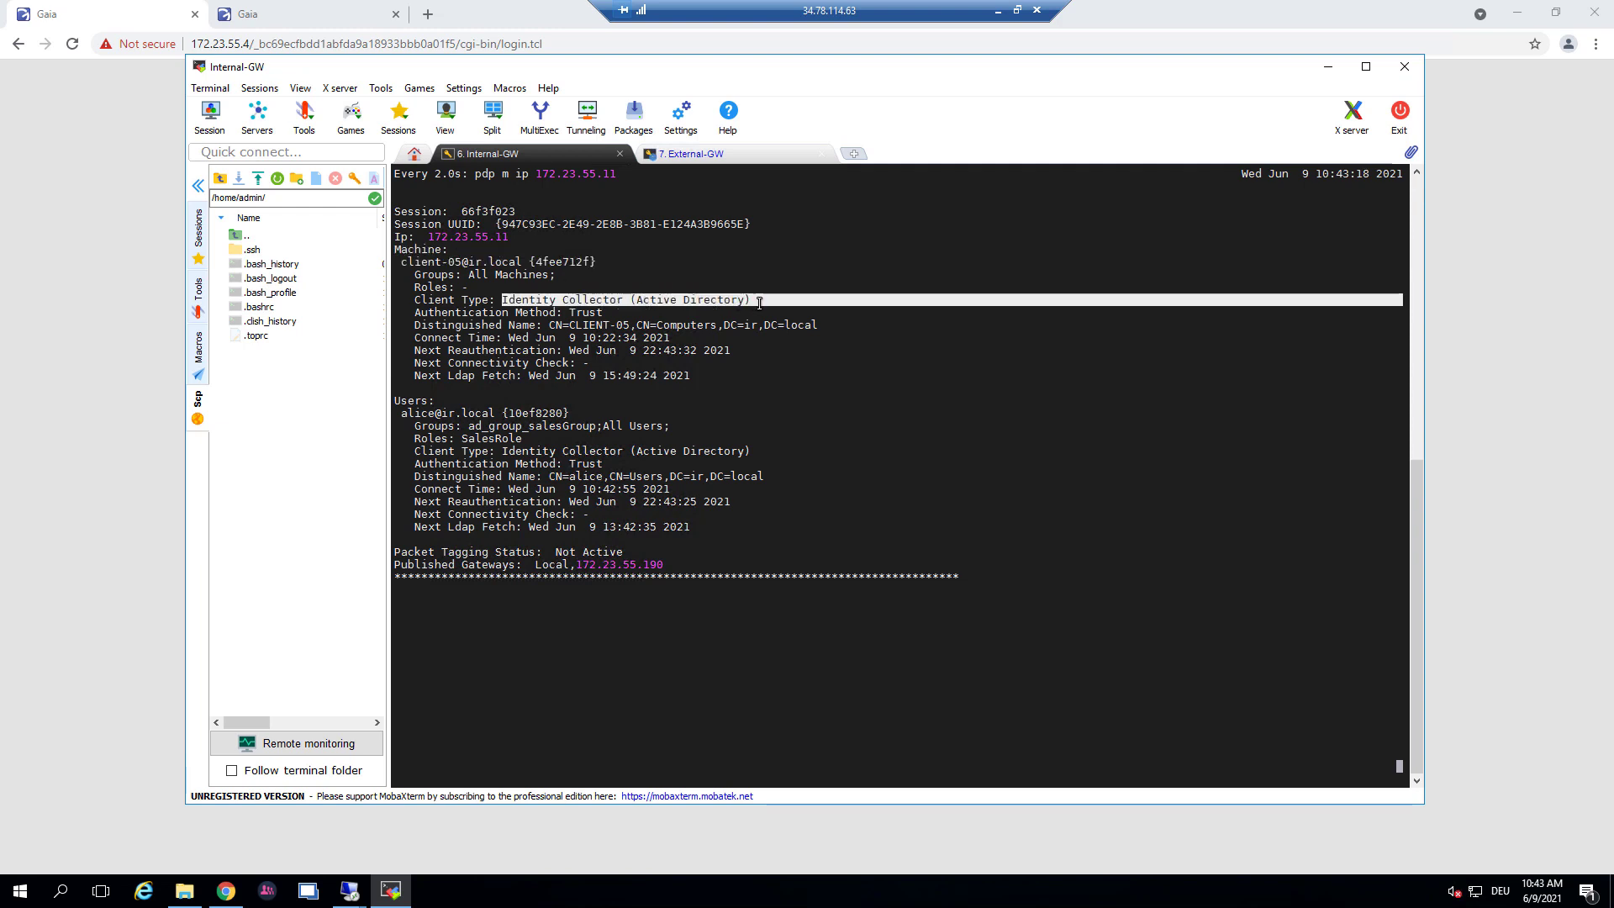
left_click_drag(414, 325, 809, 327)
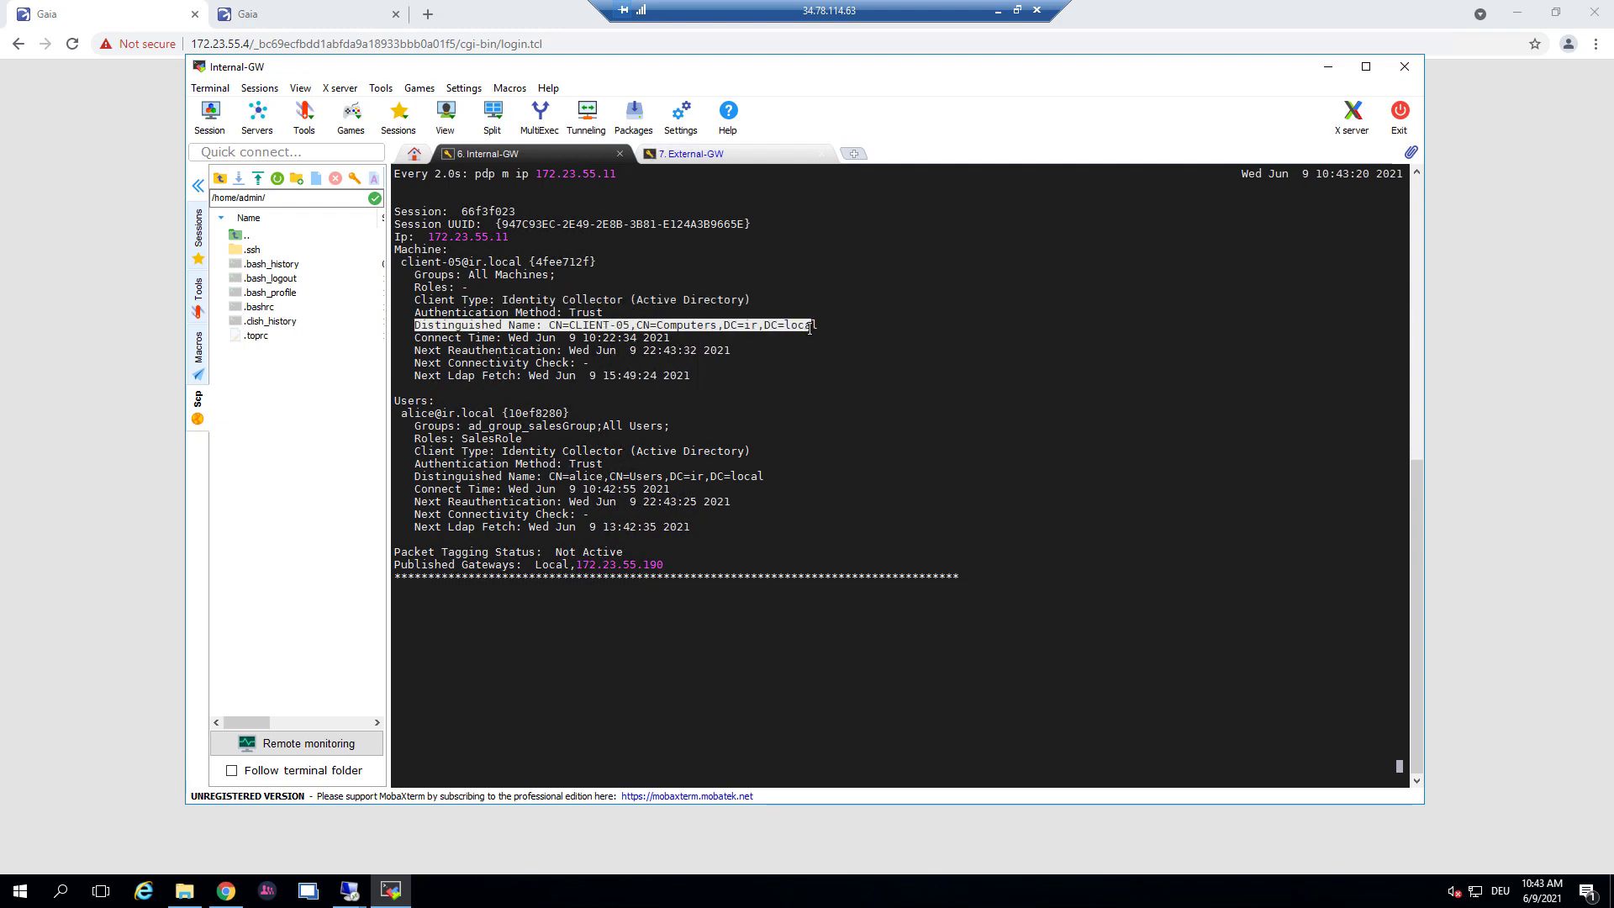
left_click_drag(642, 351, 734, 351)
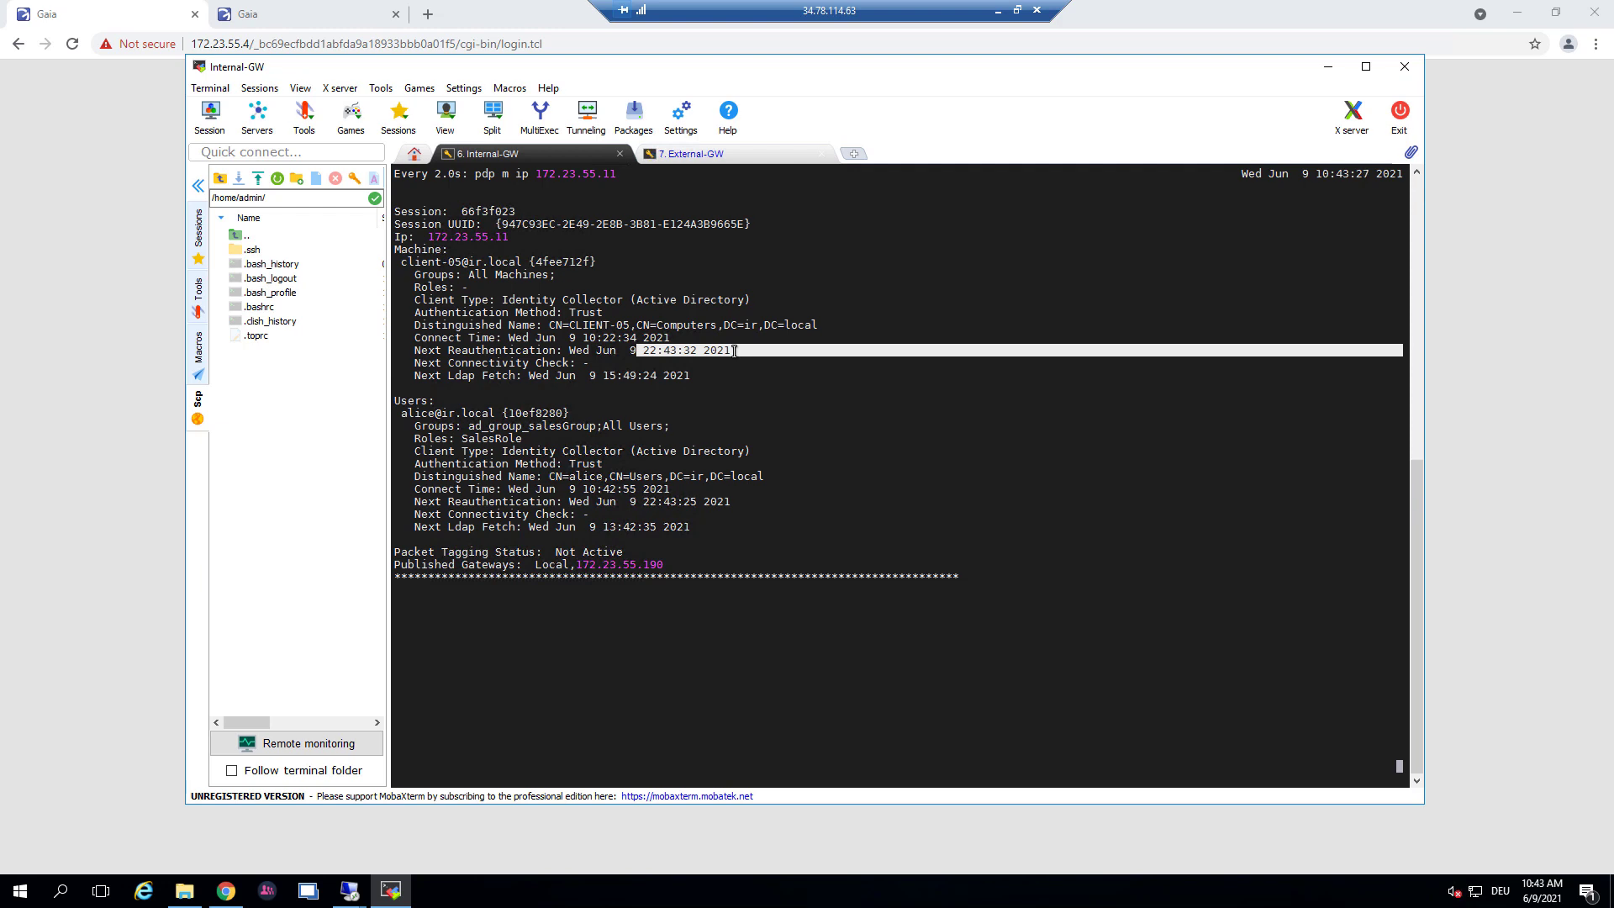
Walk through the sales user's entry: Identity Collector client type, distinguished name, next reauthentication.
left_click_drag(400, 413, 566, 410)
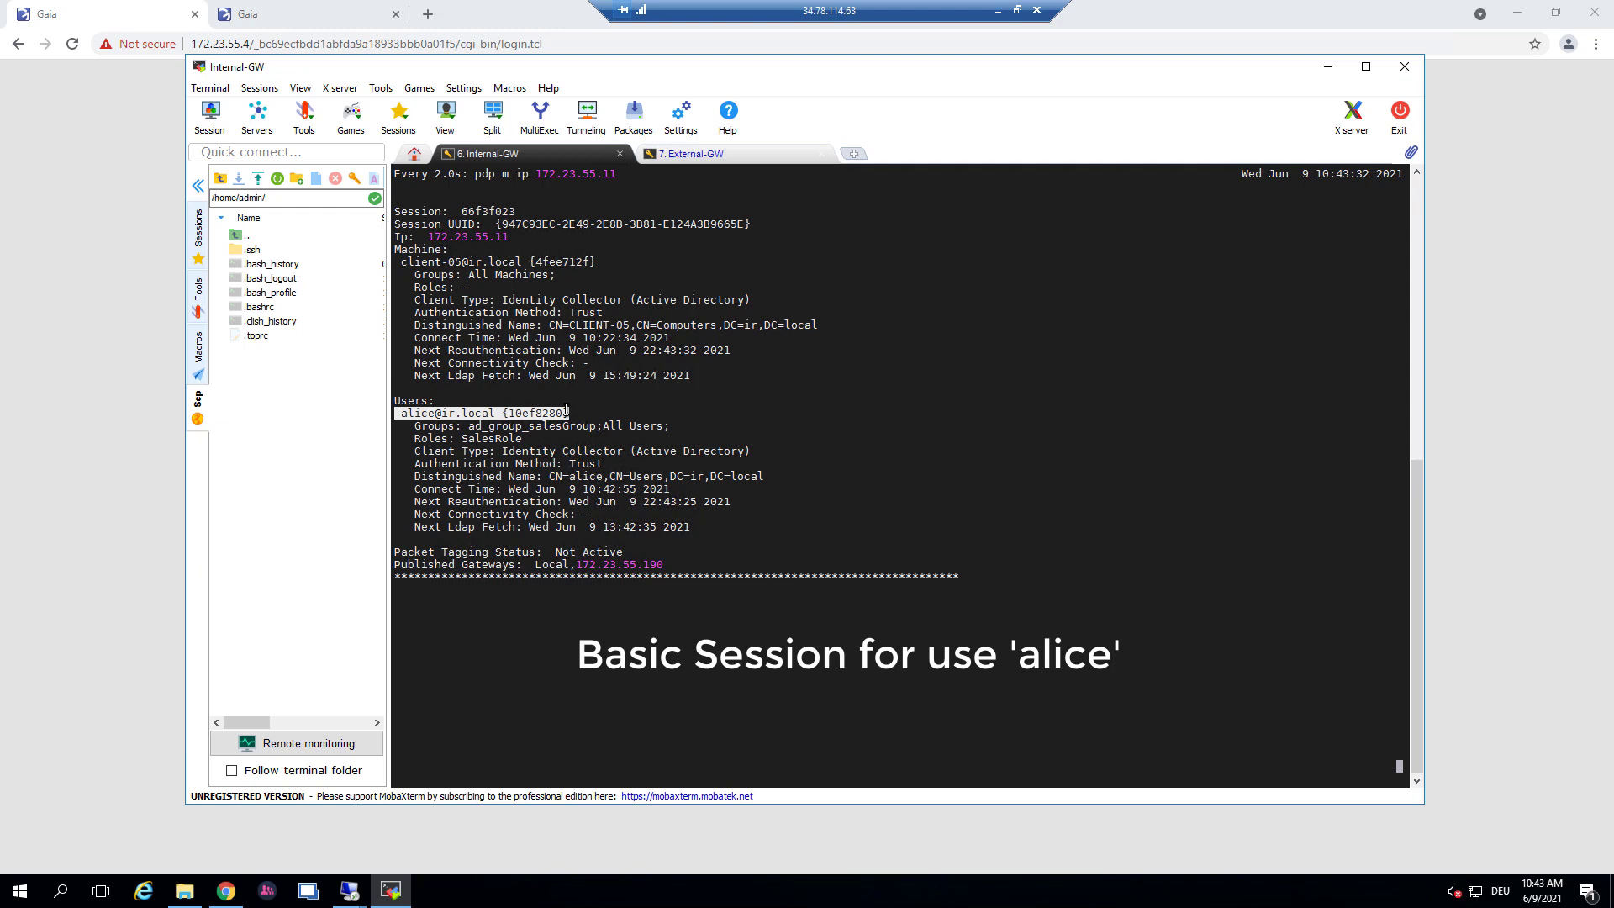
left_click_drag(461, 438, 759, 452)
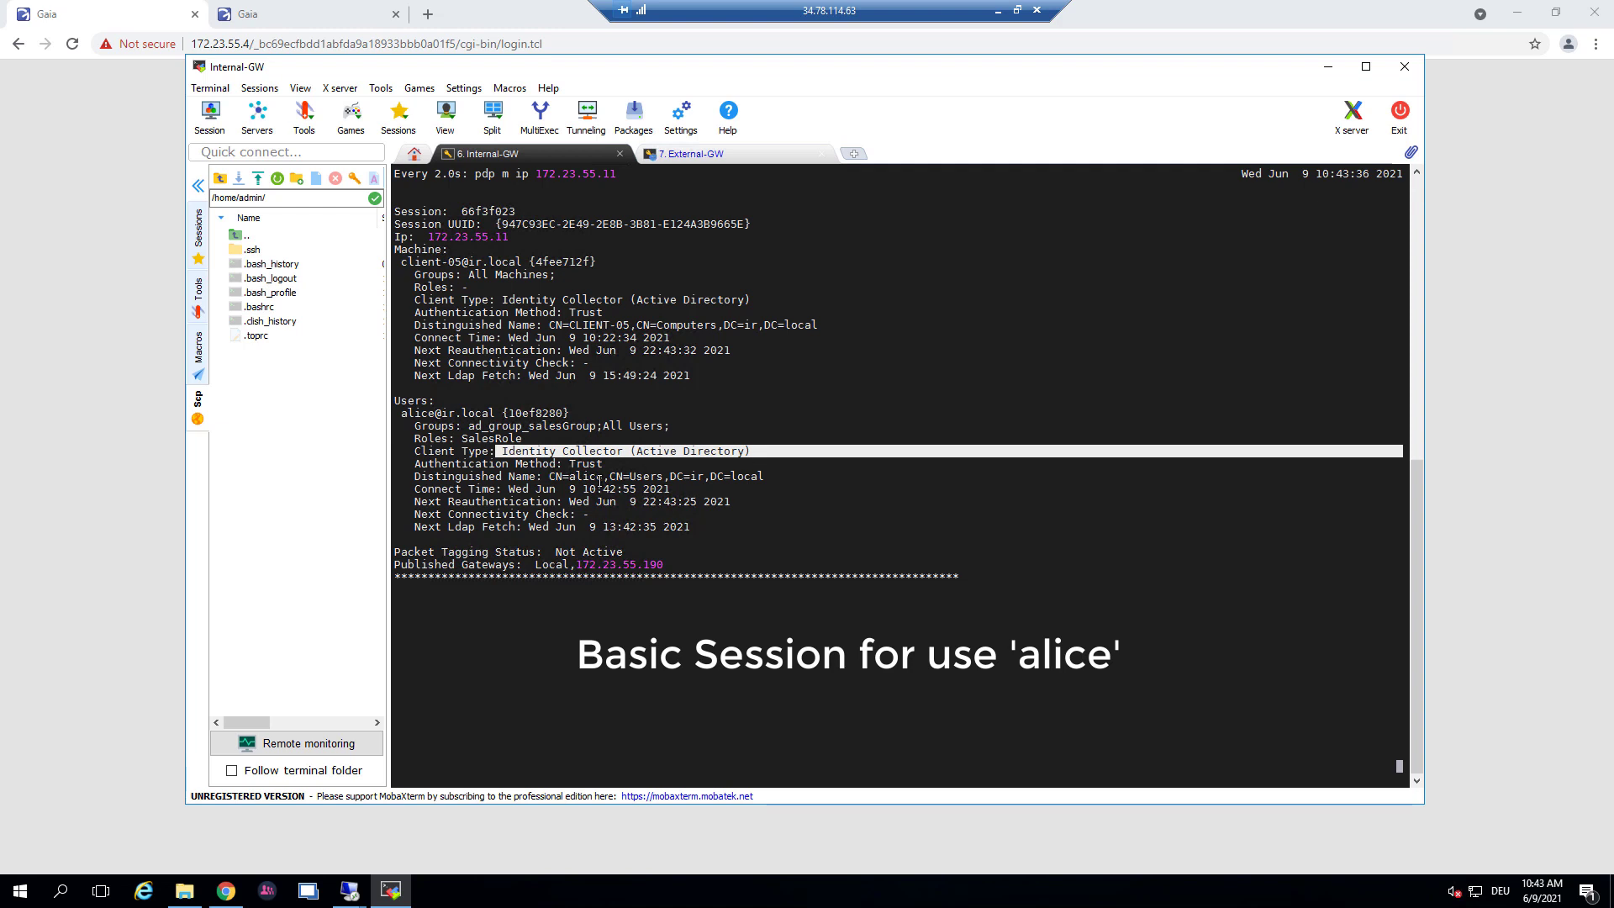
left_click_drag(548, 477, 774, 476)
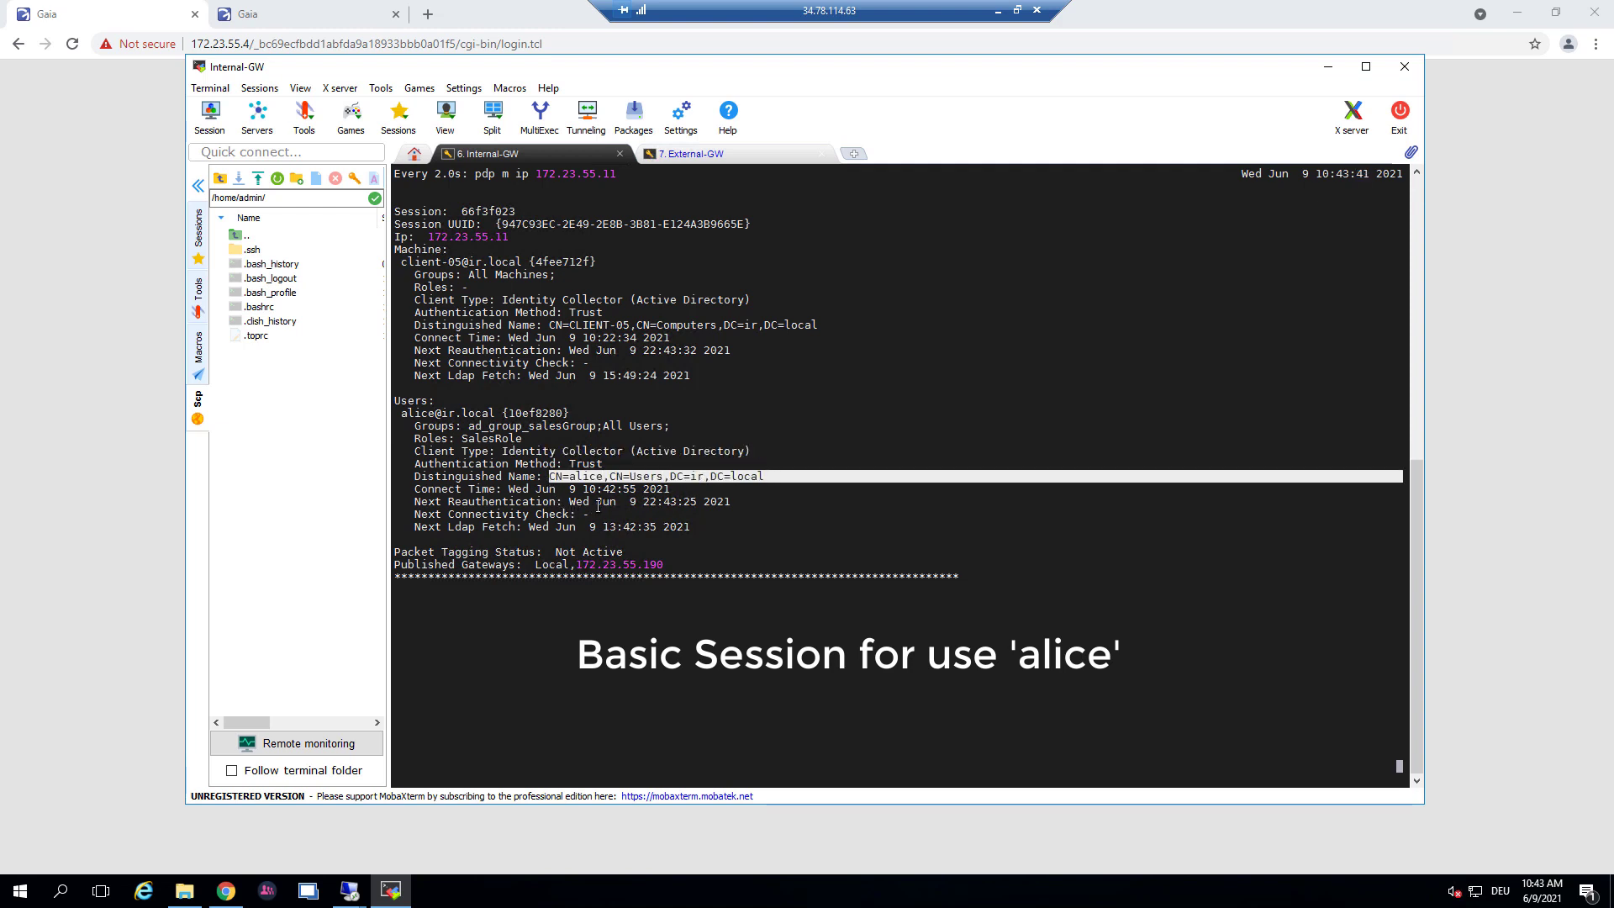
left_click_drag(635, 501, 732, 503)
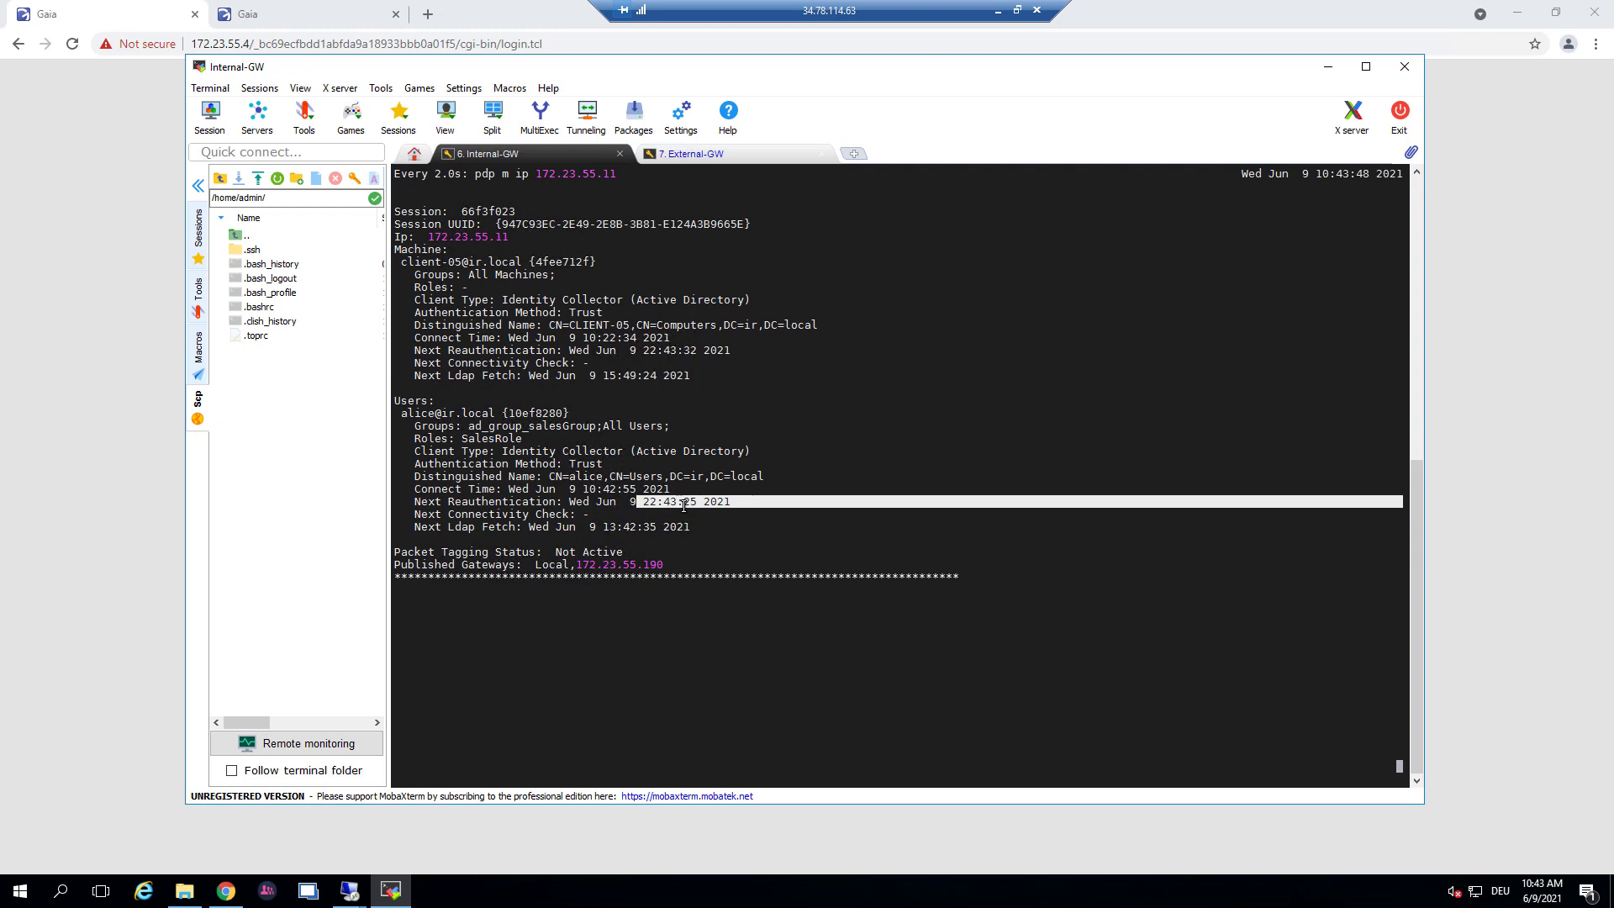
left_click(268, 890)
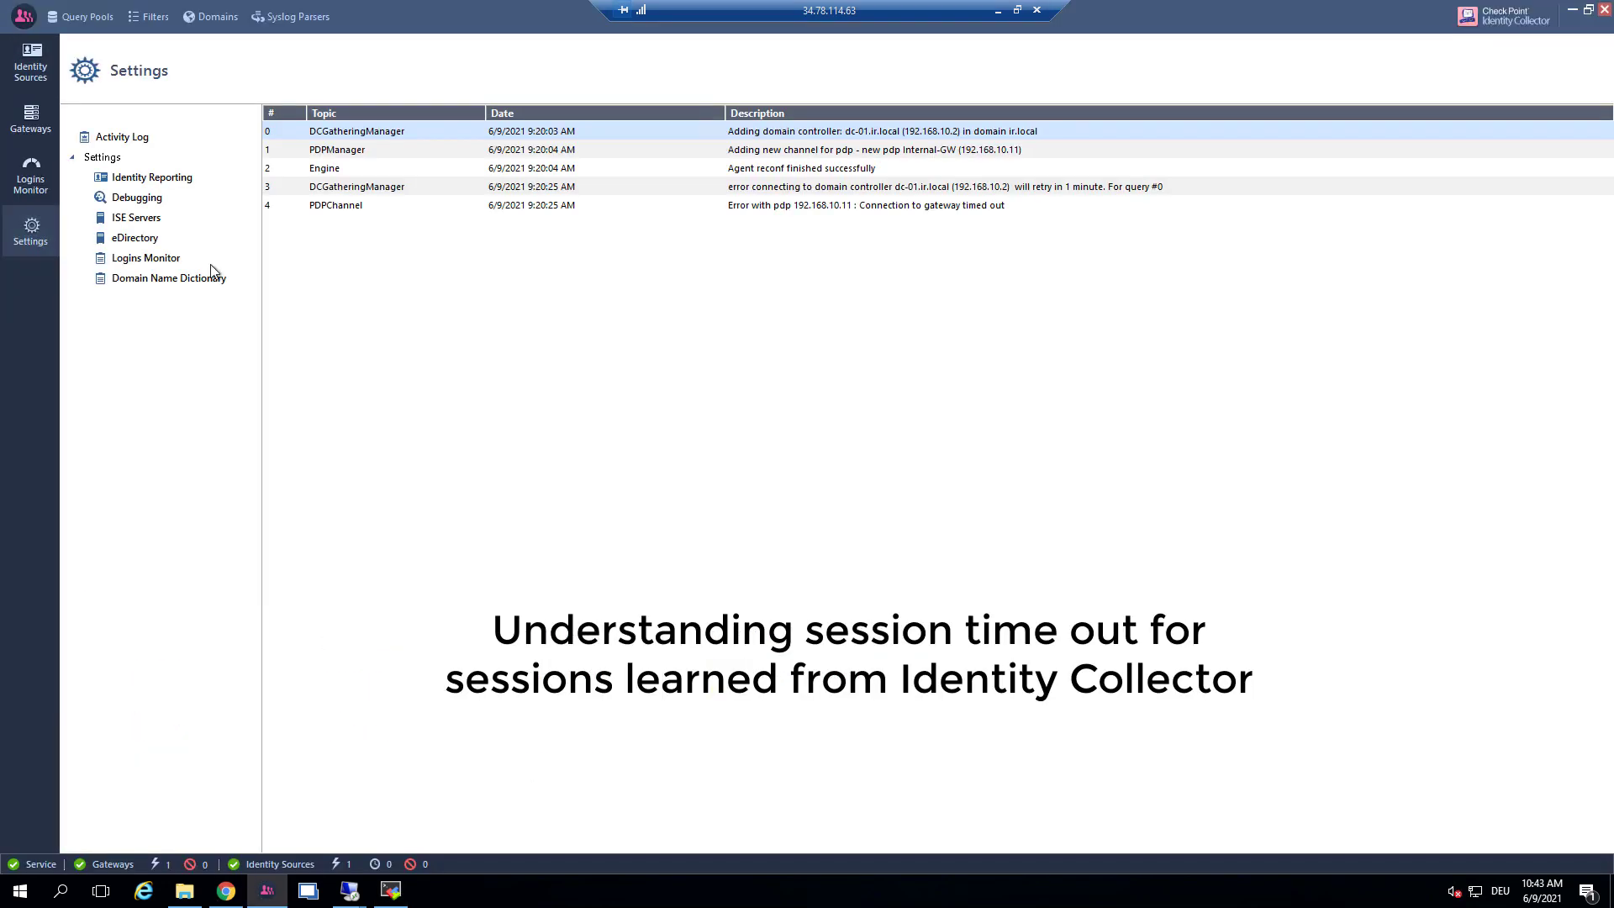
Check Identity Reporting timeouts: 720-minute association and 300-second cache.
left_click(122, 140)
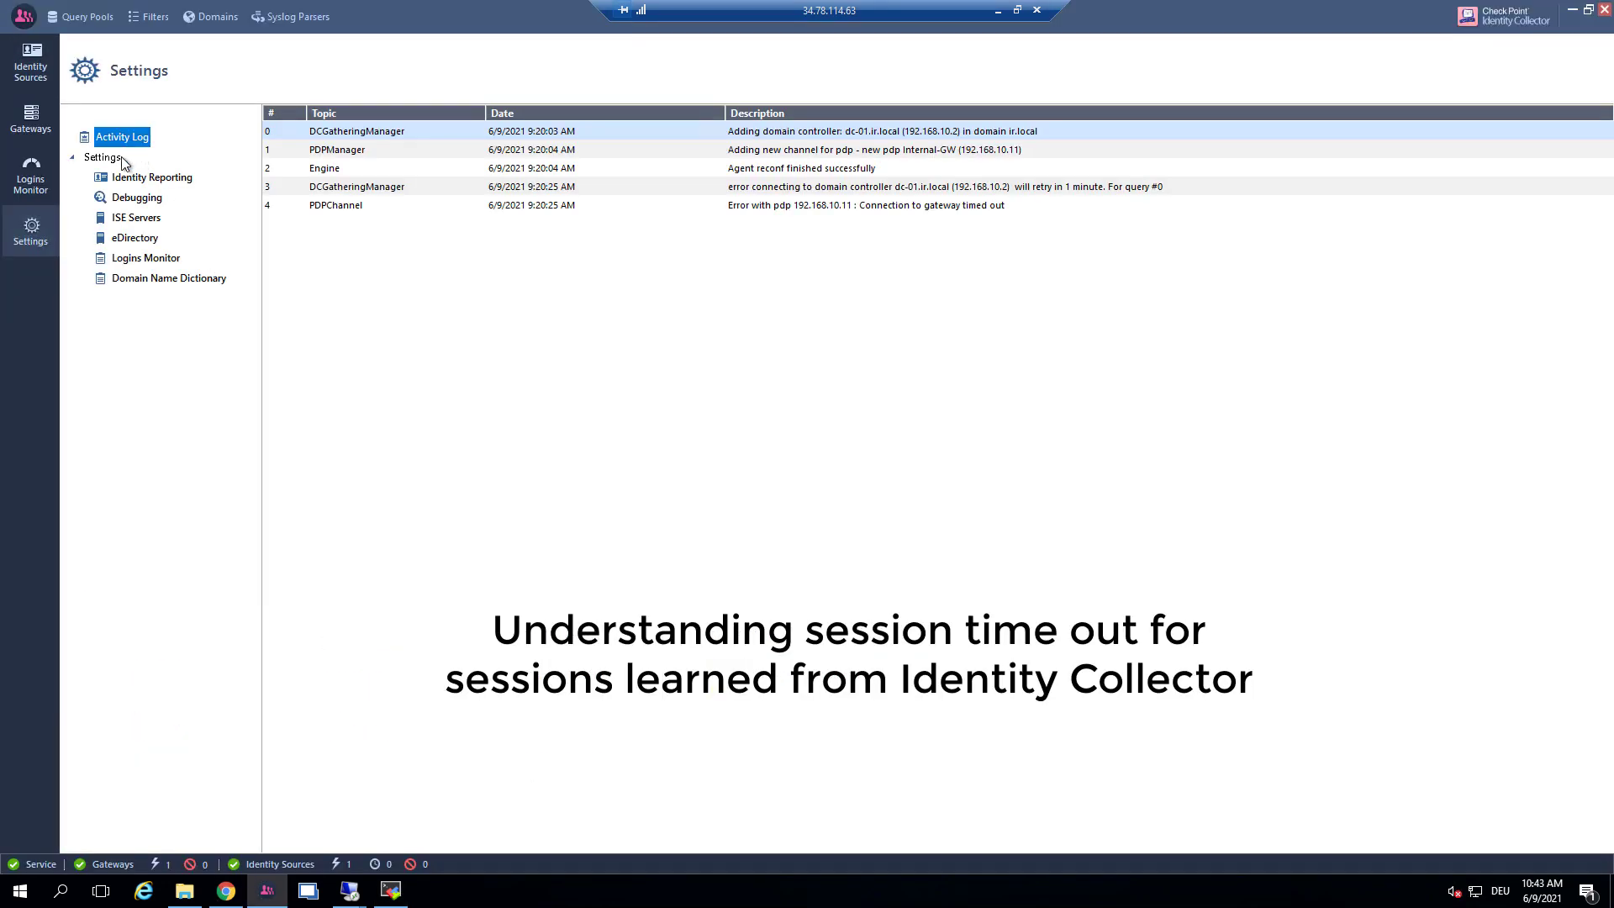
left_click(130, 177)
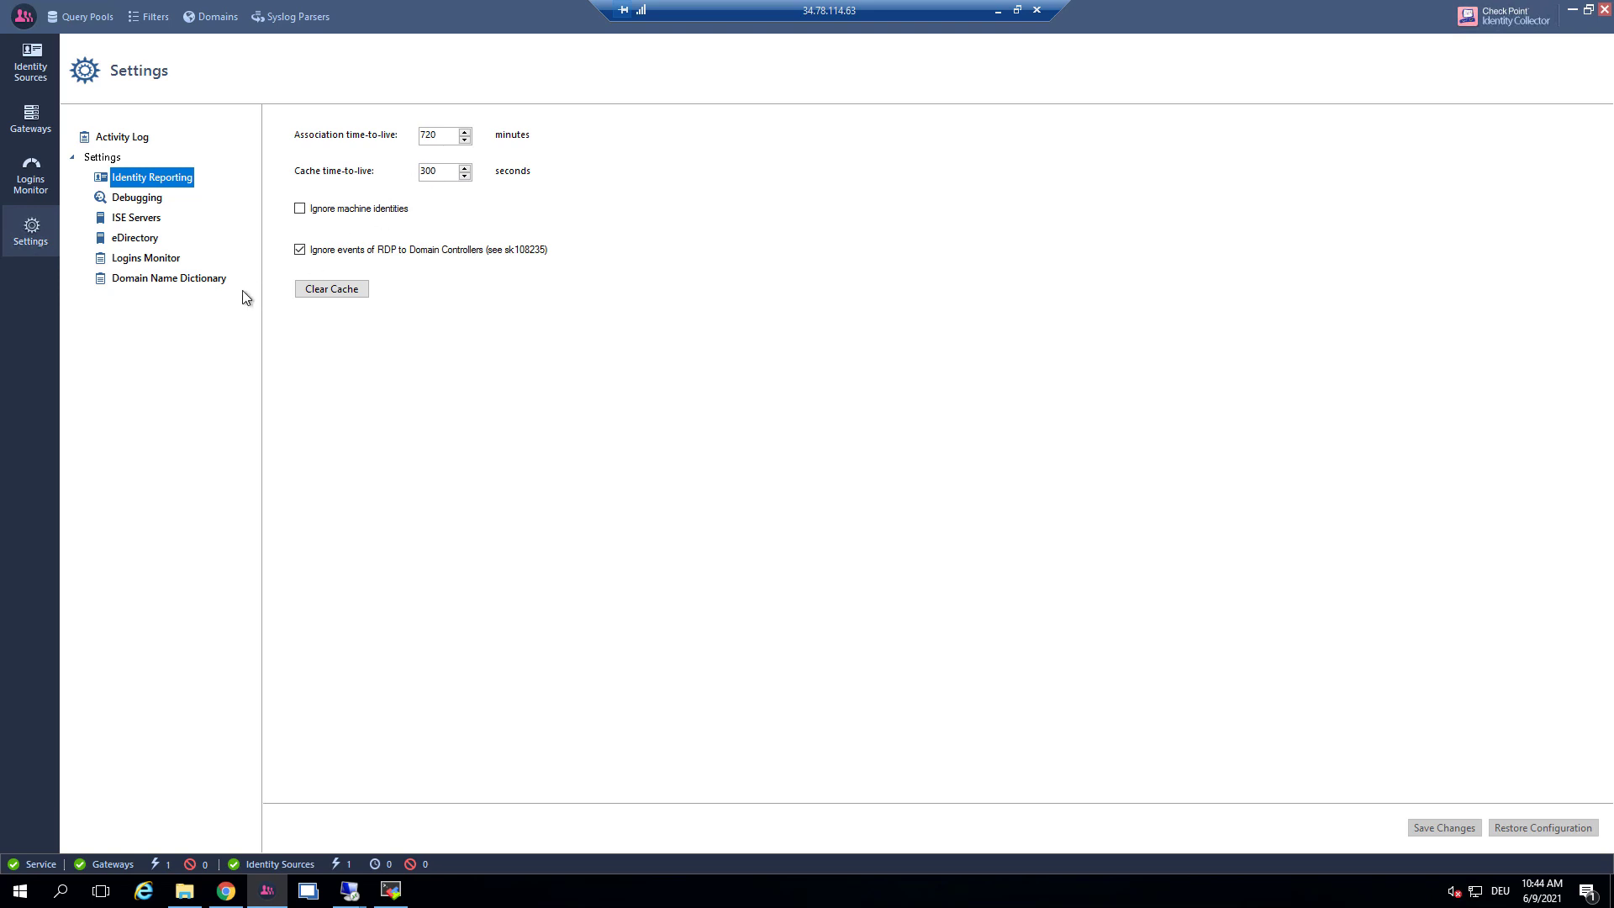
left_click(1571, 10)
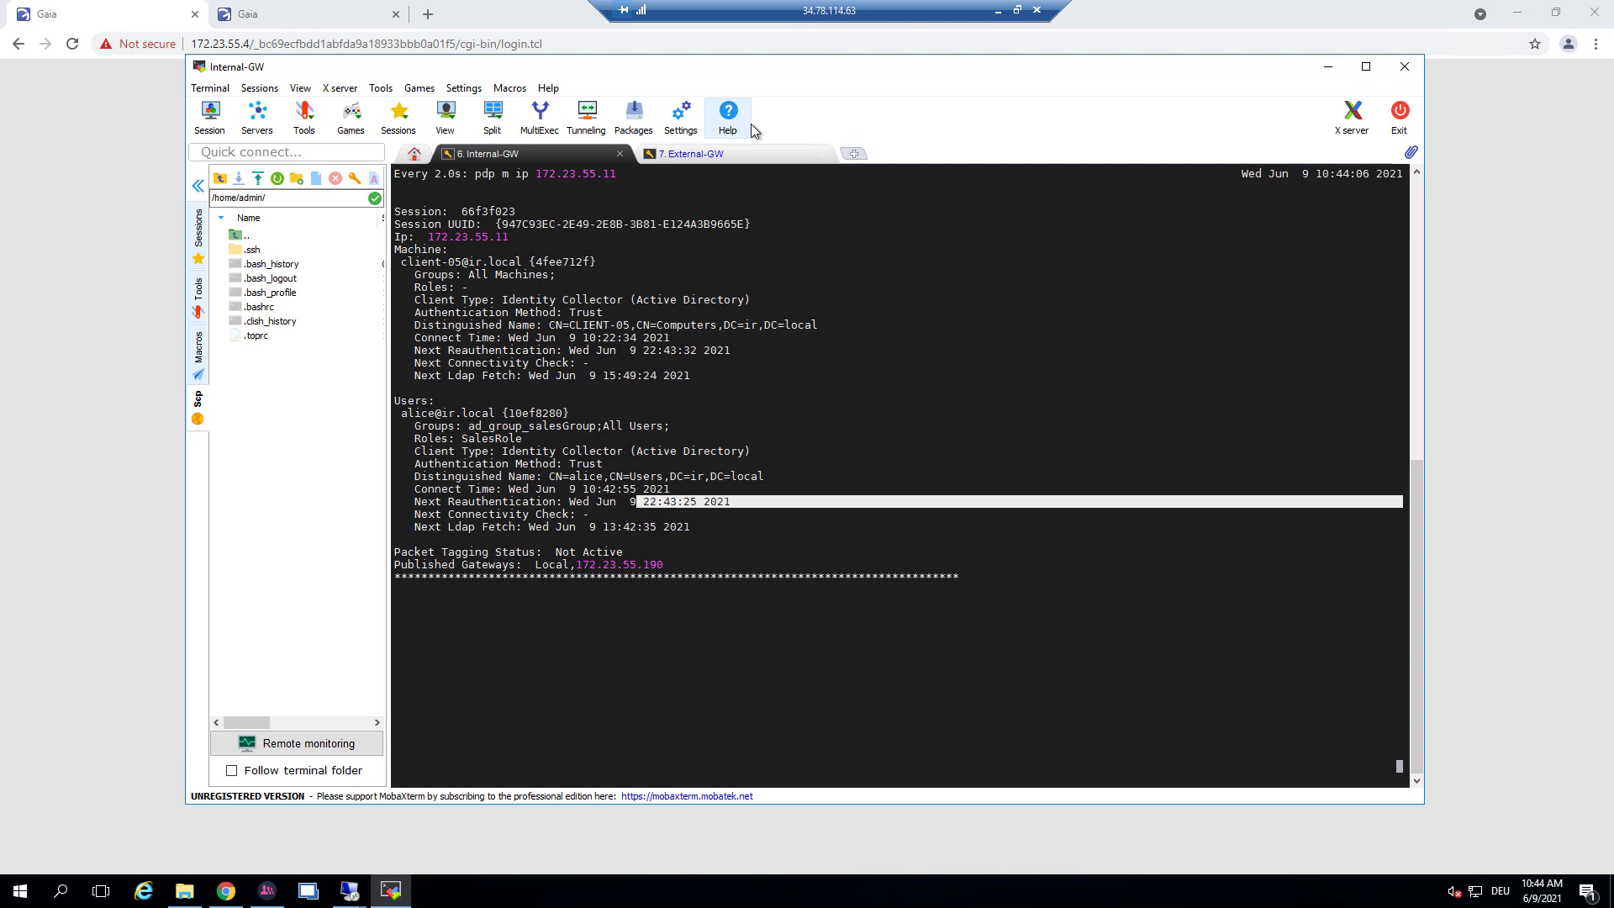
Highlight the sales user on client-05 in External-GW's pep show user table.
left_click(744, 152)
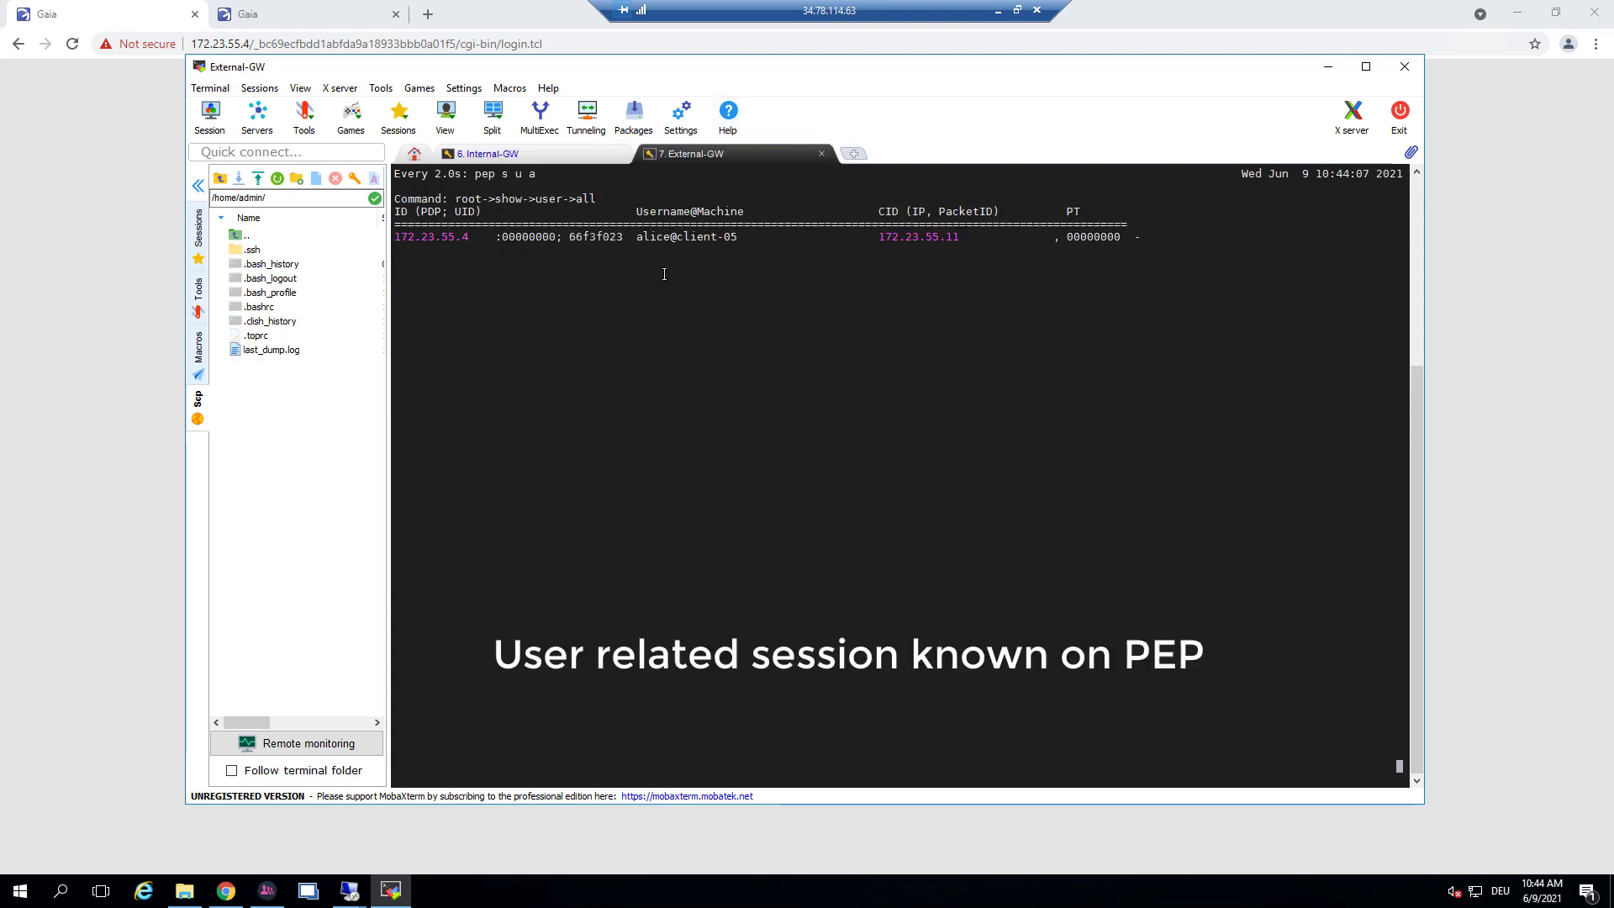
left_click_drag(638, 240, 743, 239)
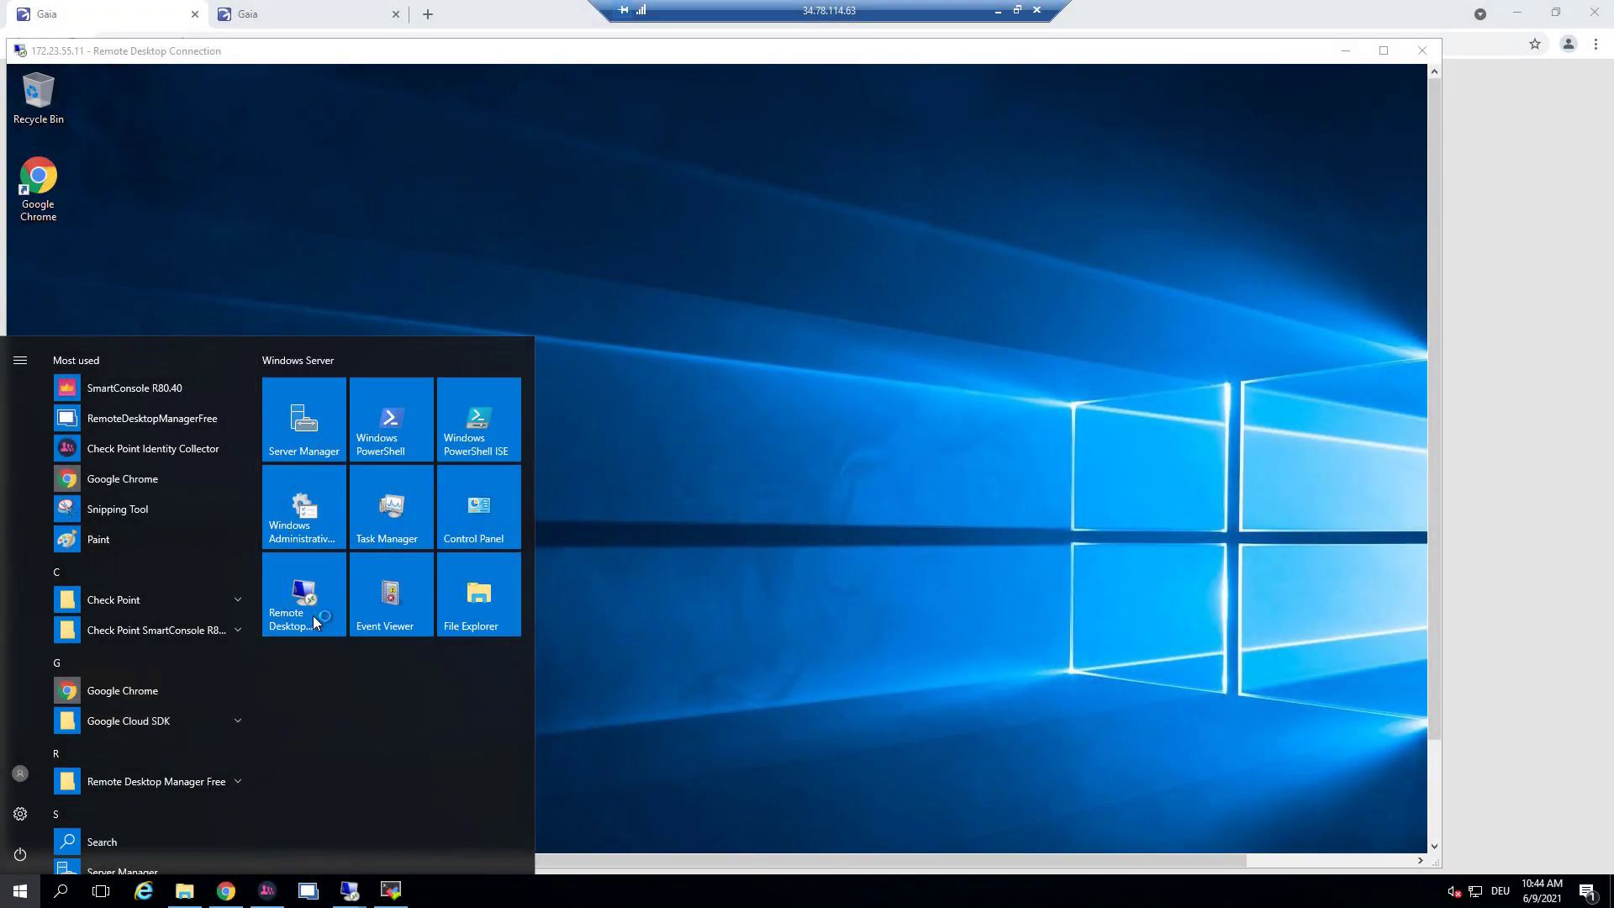
Connect Remote Desktop to 172.23.55.11 as the helpdesk user and minimize the session.
left_click(305, 595)
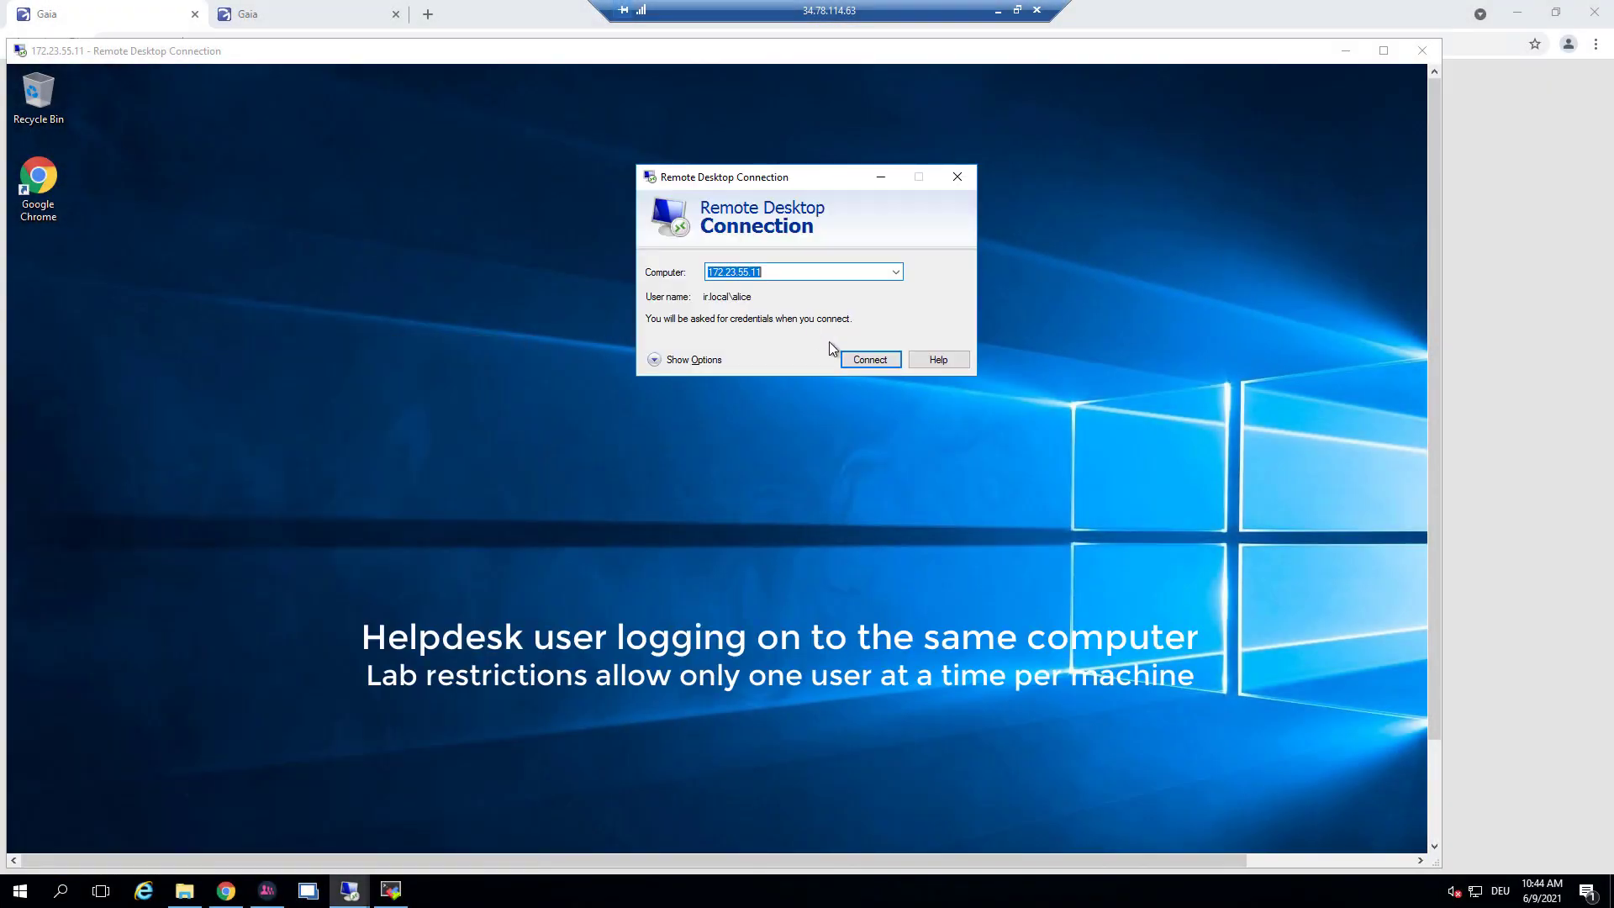
left_click(870, 359)
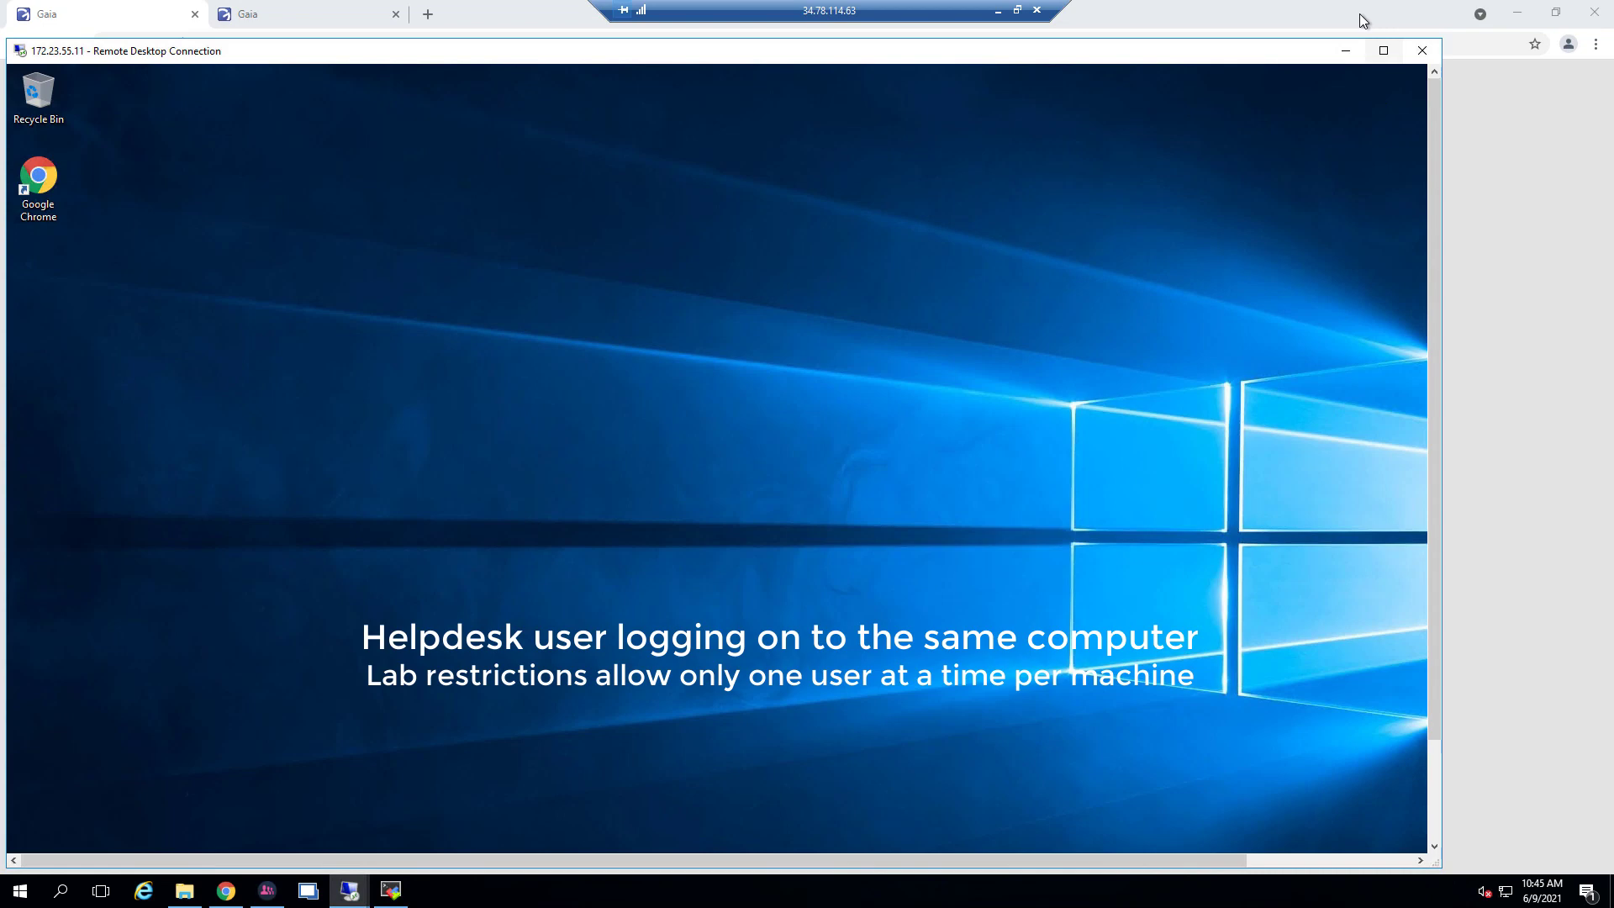
left_click(1344, 51)
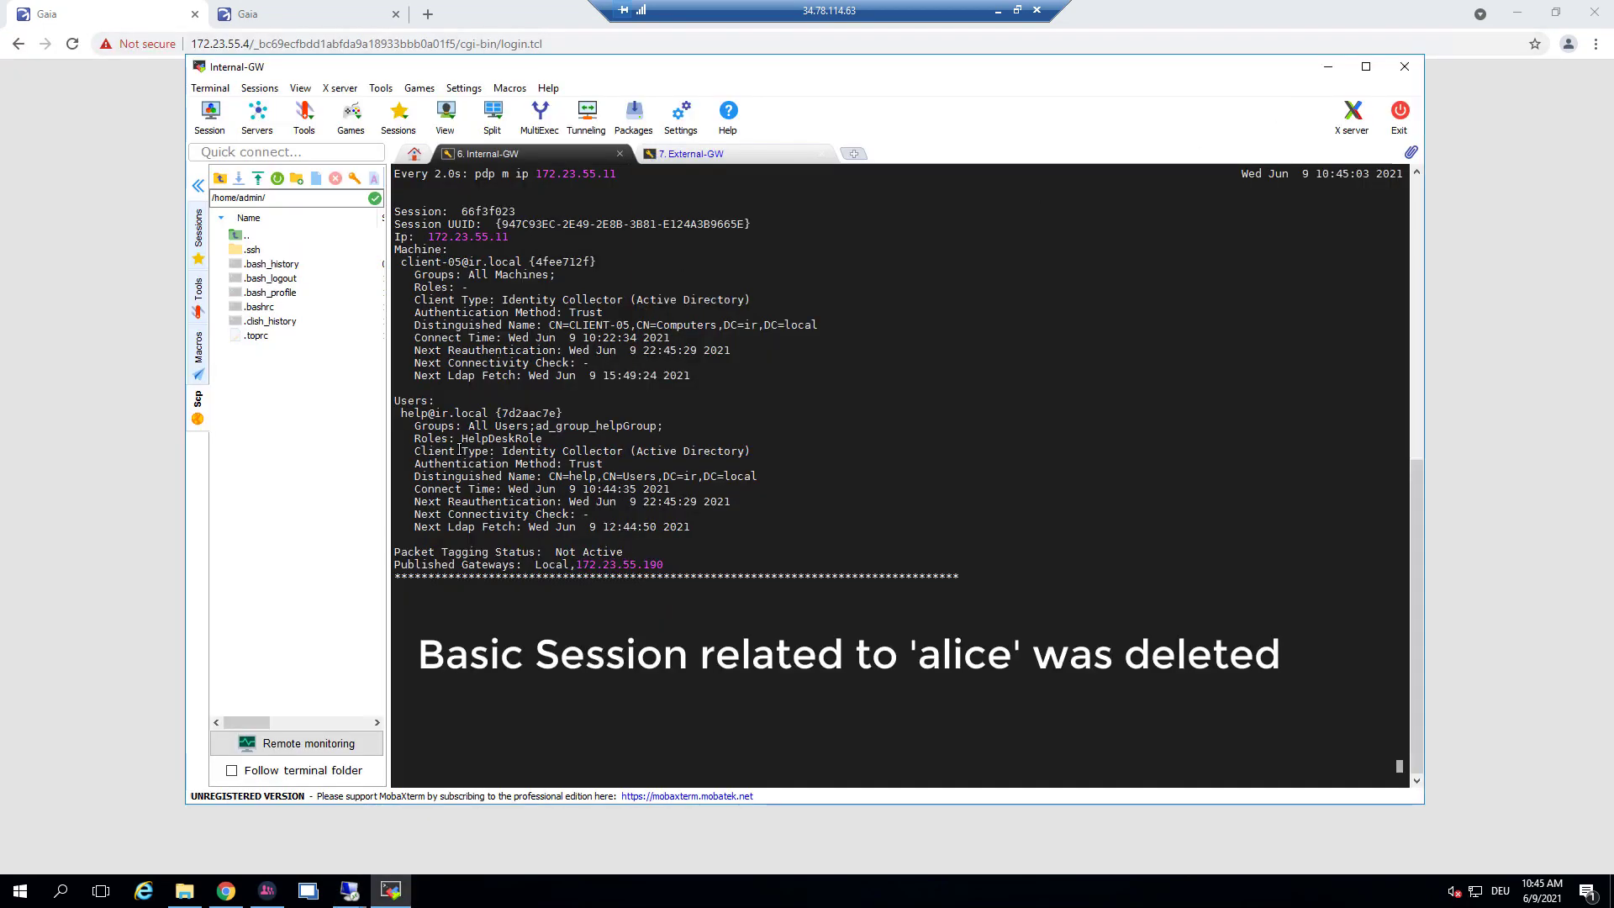
left_click_drag(396, 412, 567, 417)
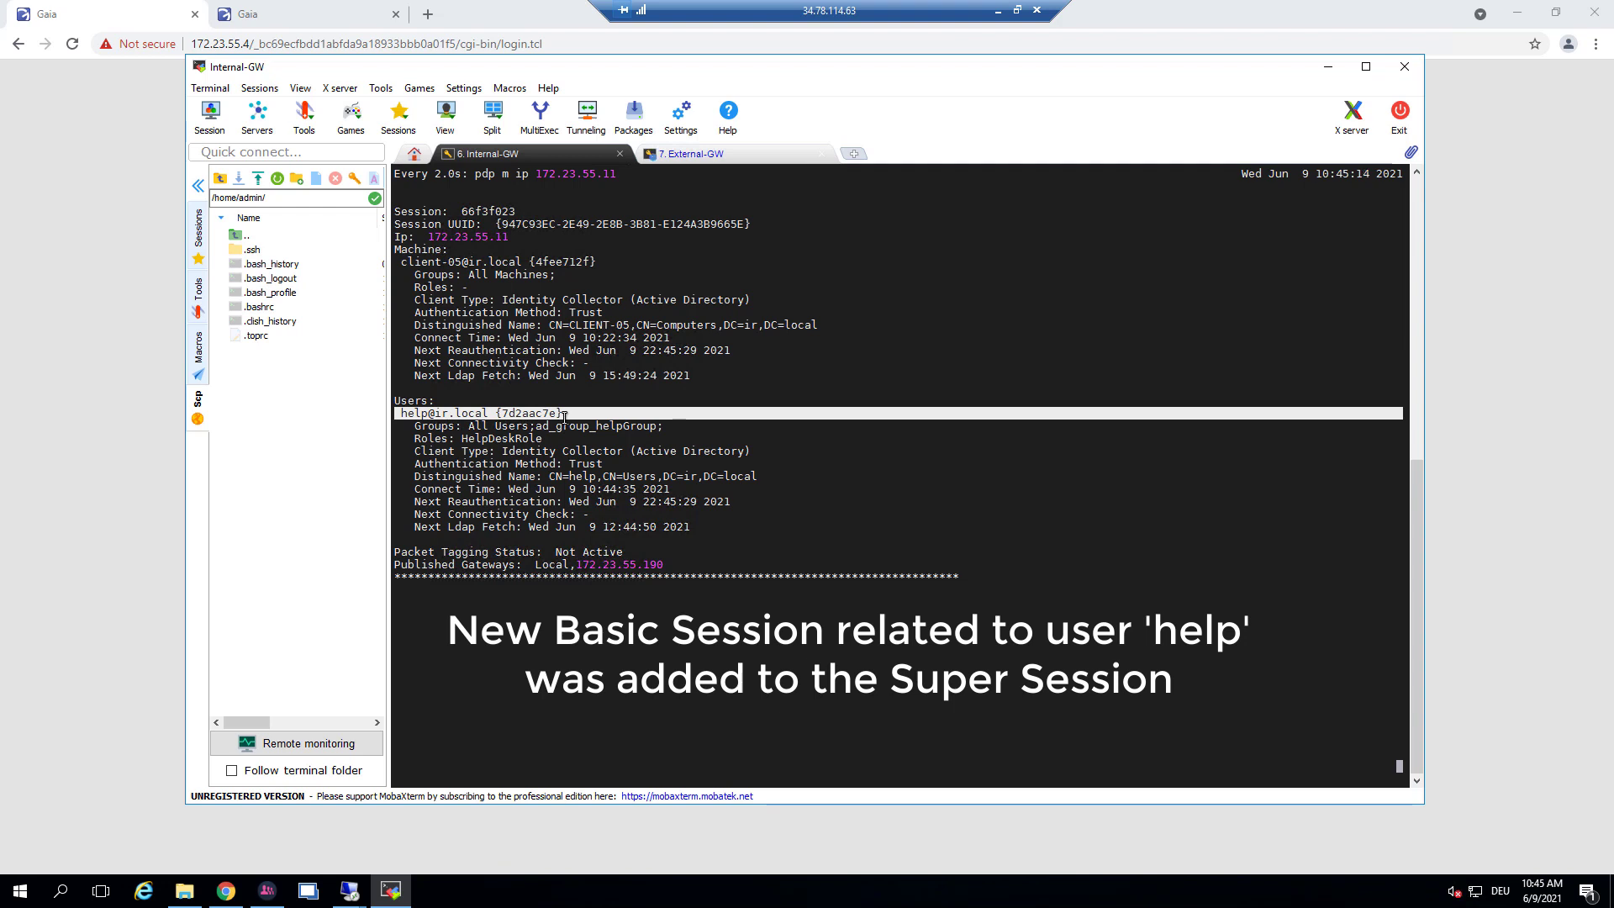
left_click_drag(451, 438, 552, 439)
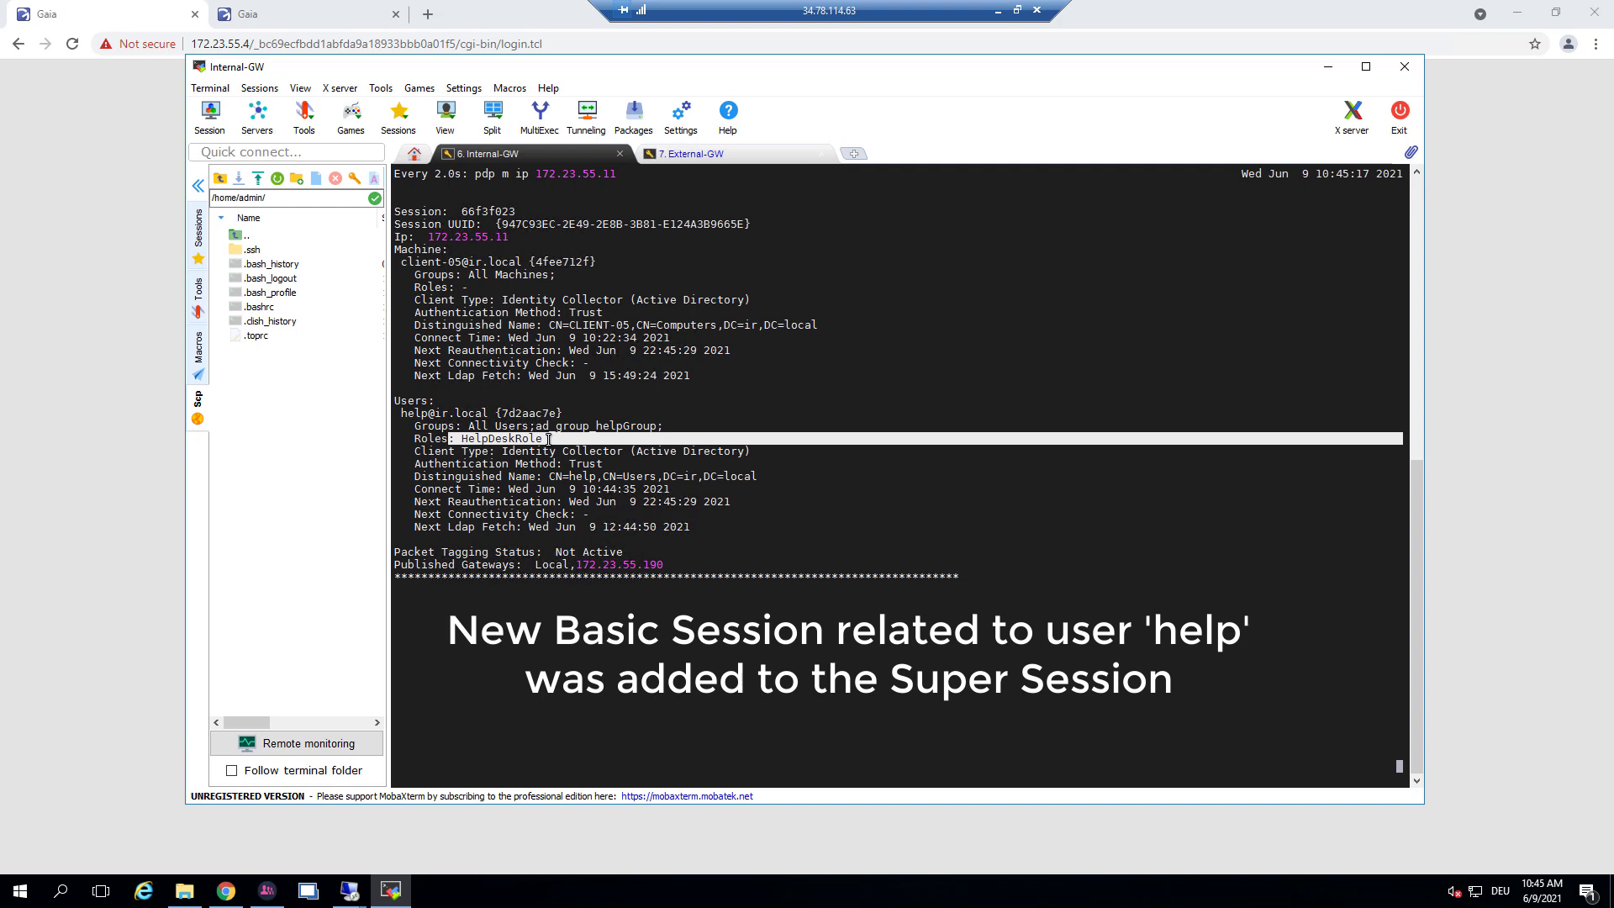
left_click(734, 155)
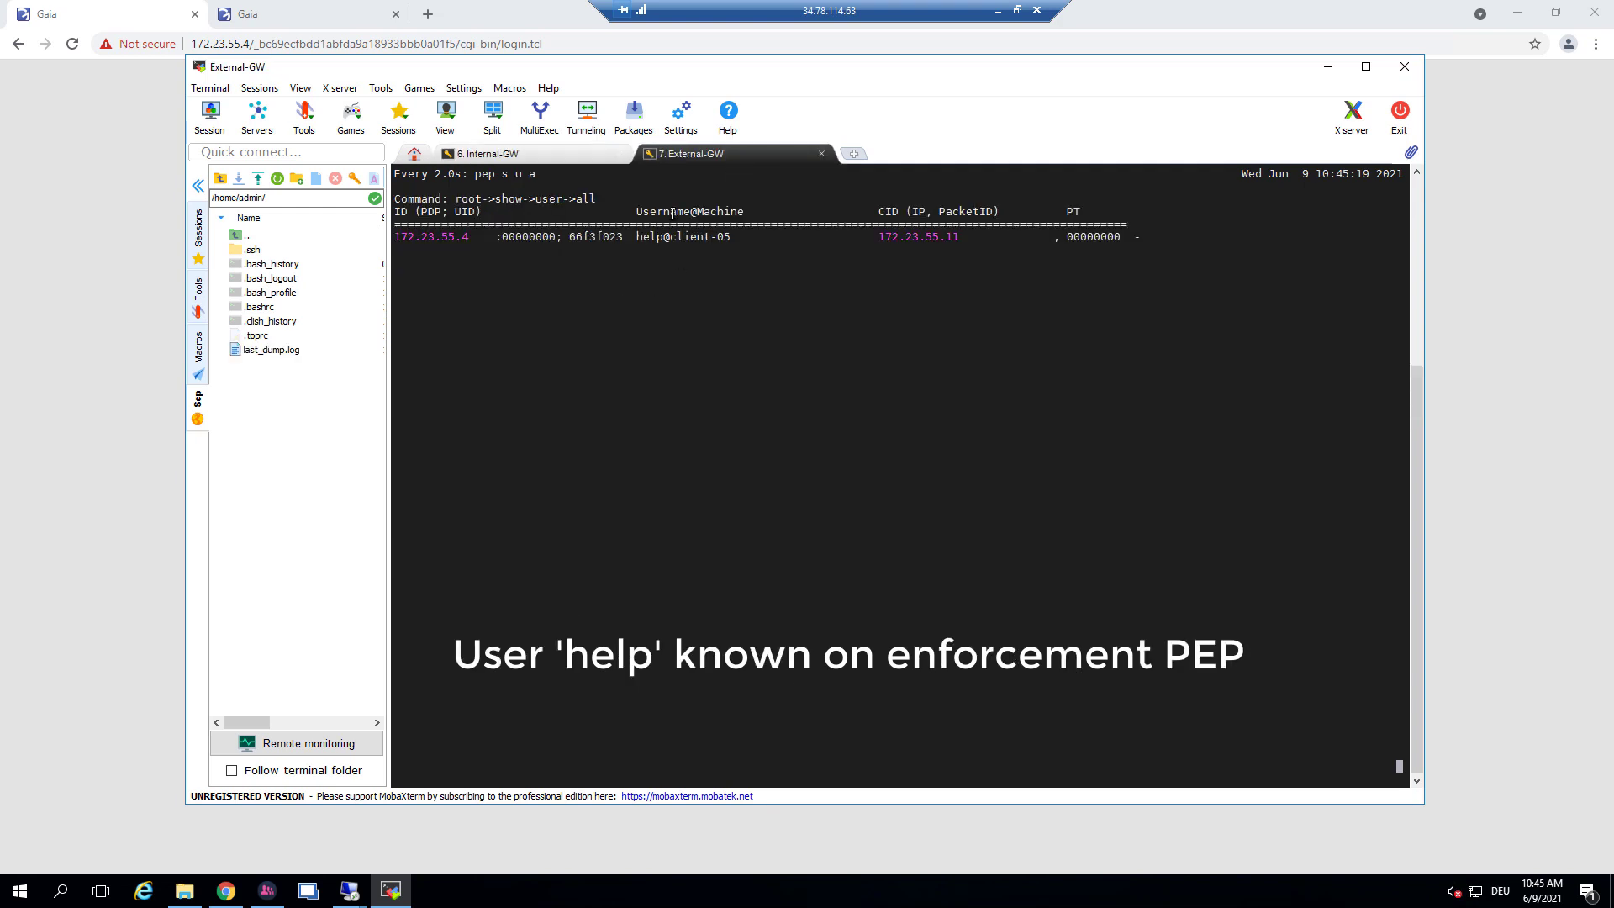
left_click_drag(636, 237, 737, 238)
left_click(578, 155)
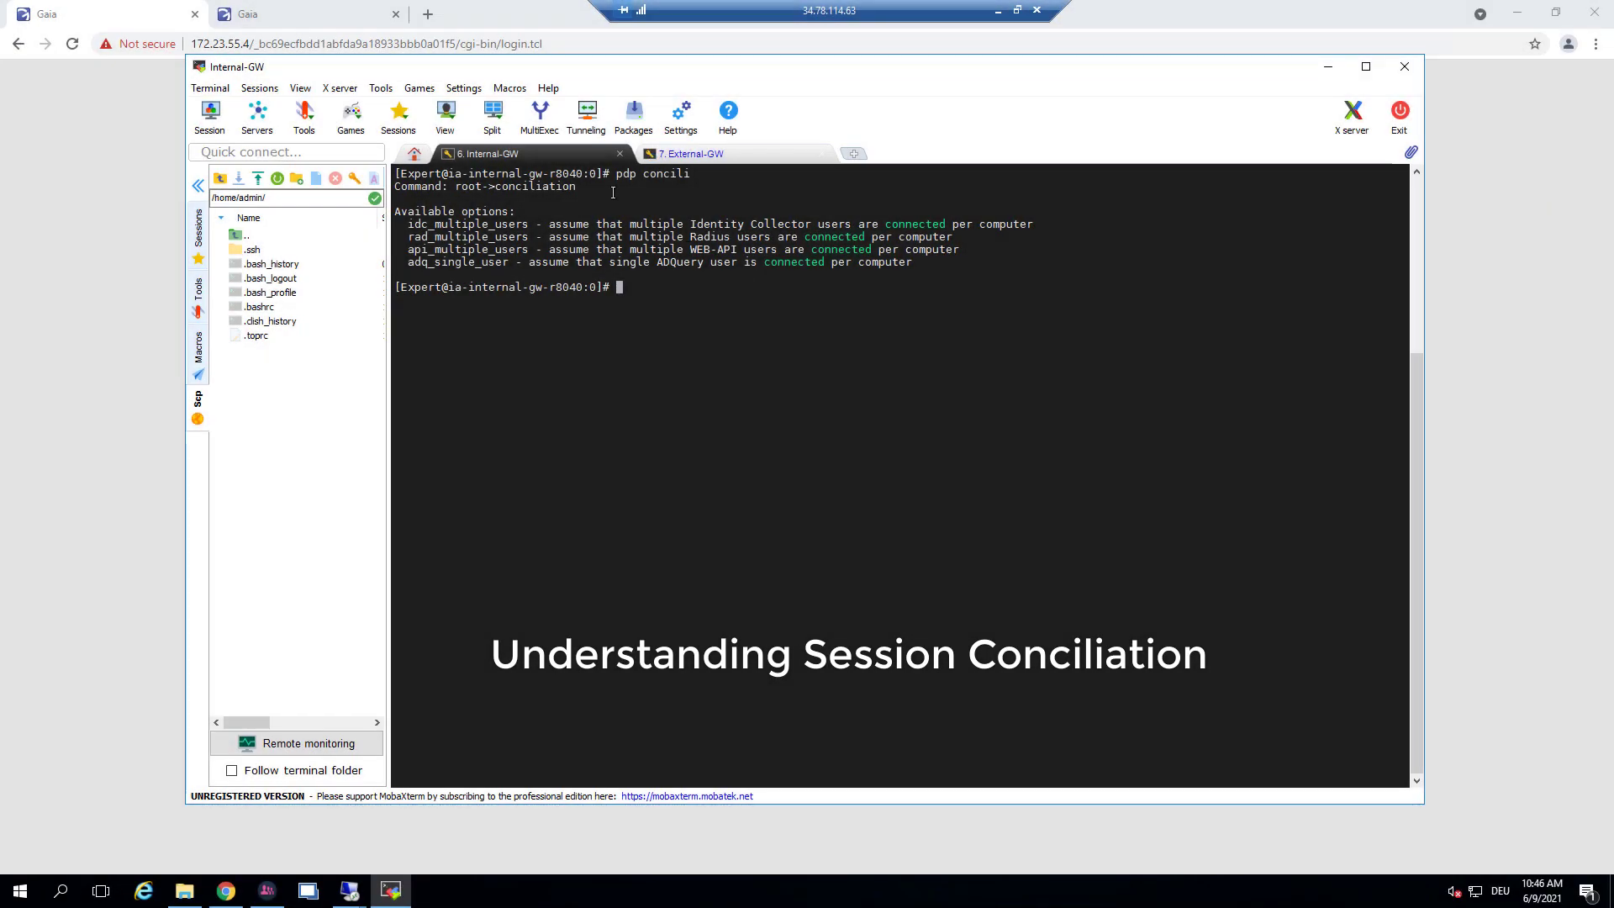
Check the internal gateway's IDC conciliation status with 'pdp concil idc sta' and review the multiple-users option.
left_click_drag(616, 174, 704, 174)
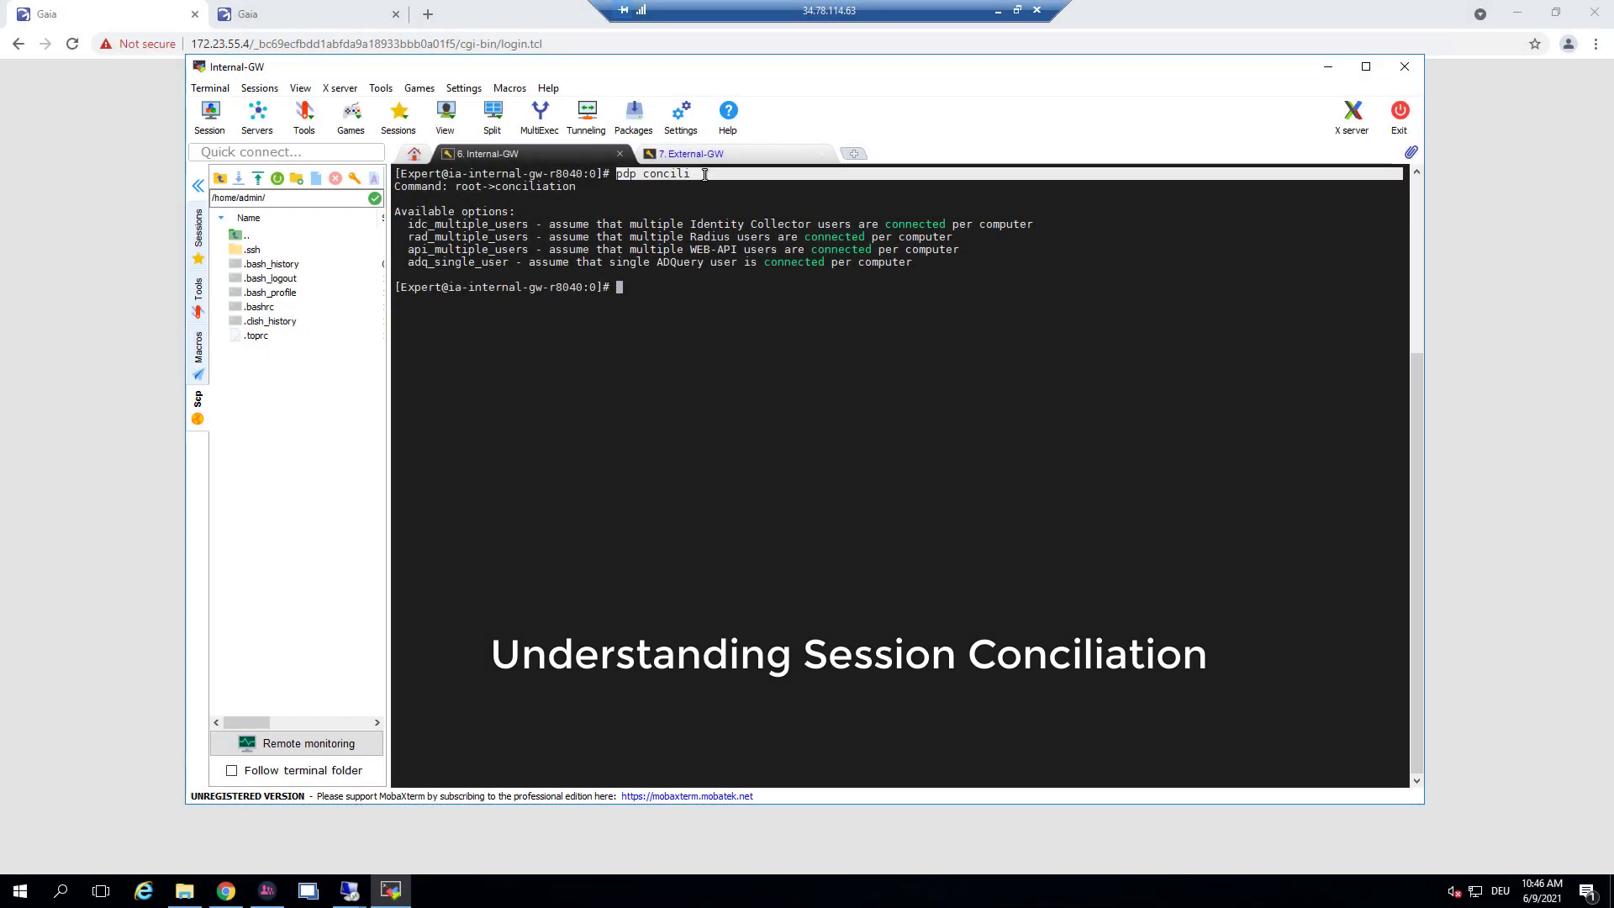
left_click(722, 294)
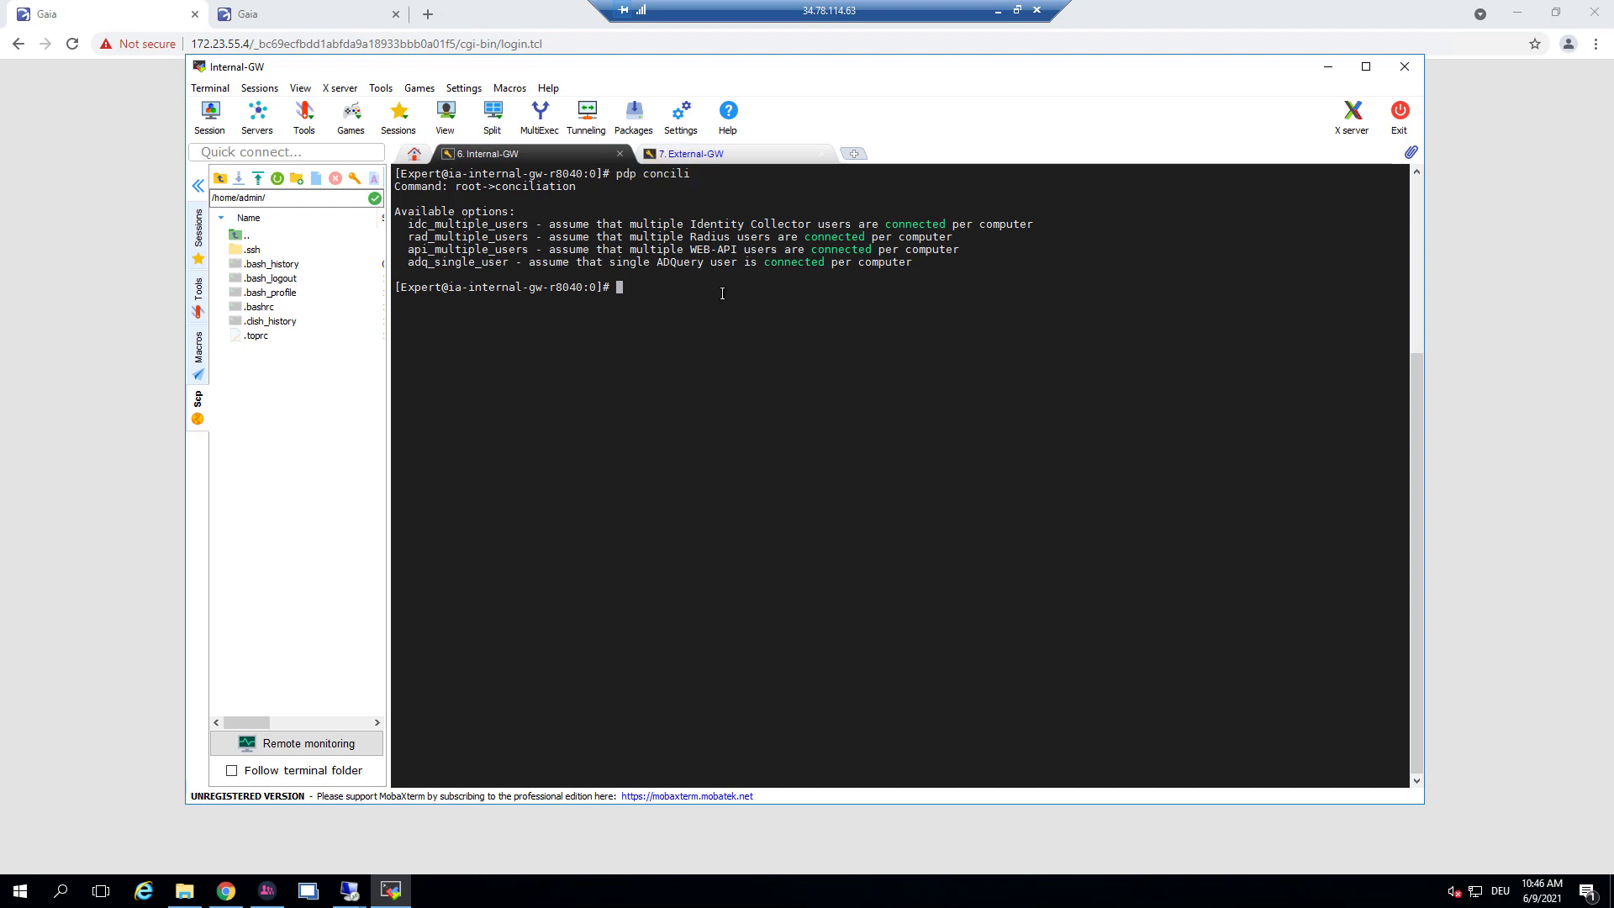
type("pdp concil ")
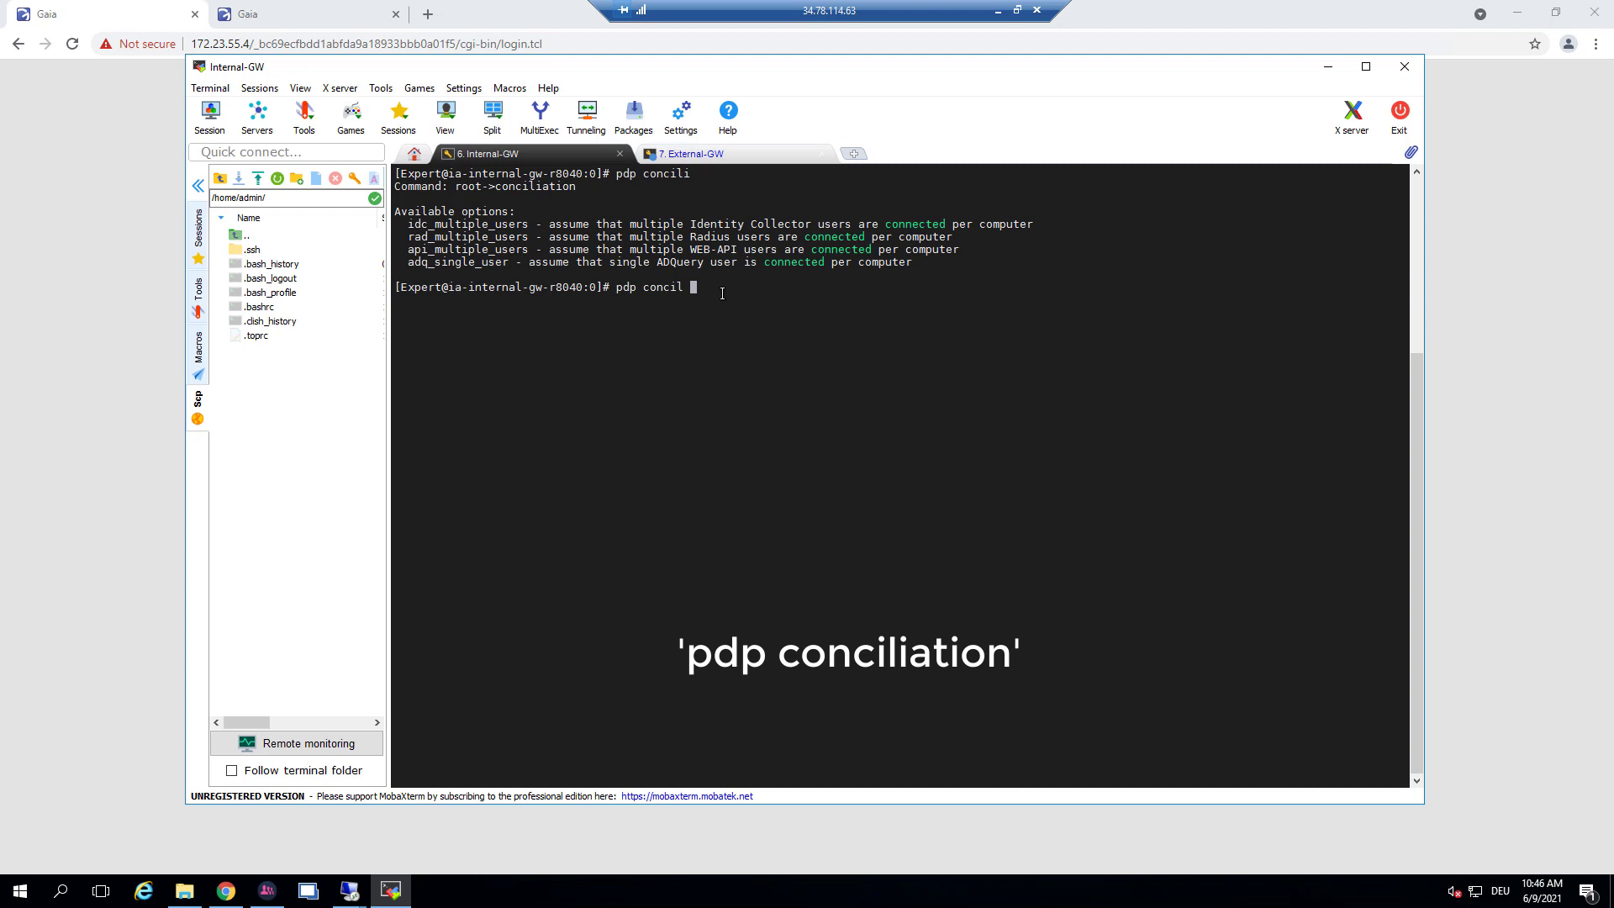
type("idc ")
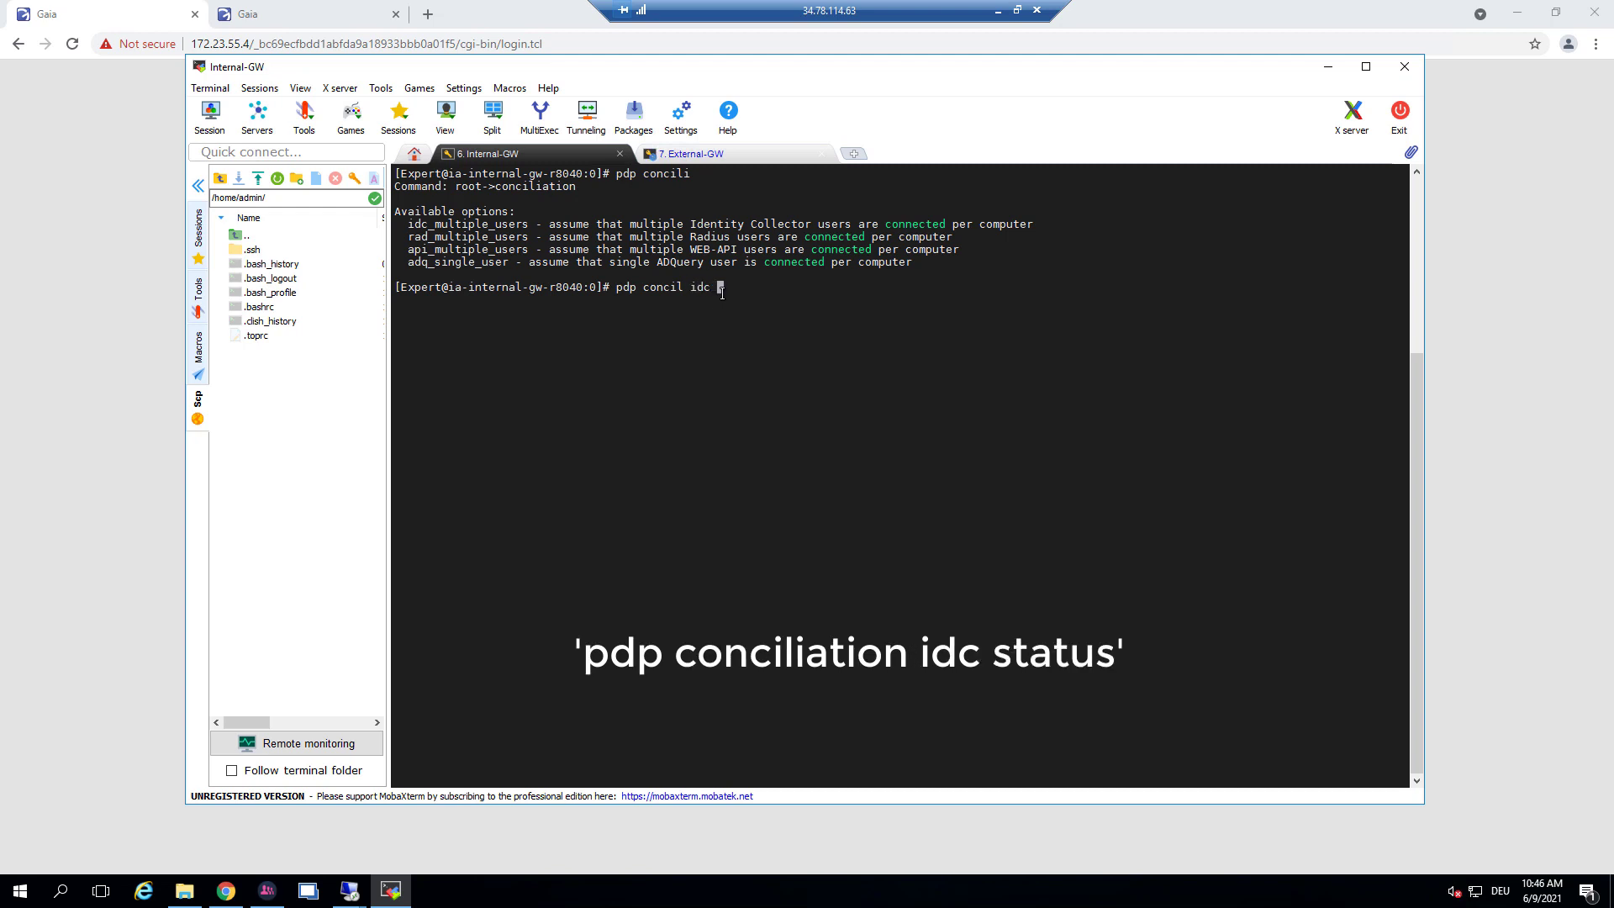
type("sta")
key("Return")
left_click_drag(554, 224, 1013, 231)
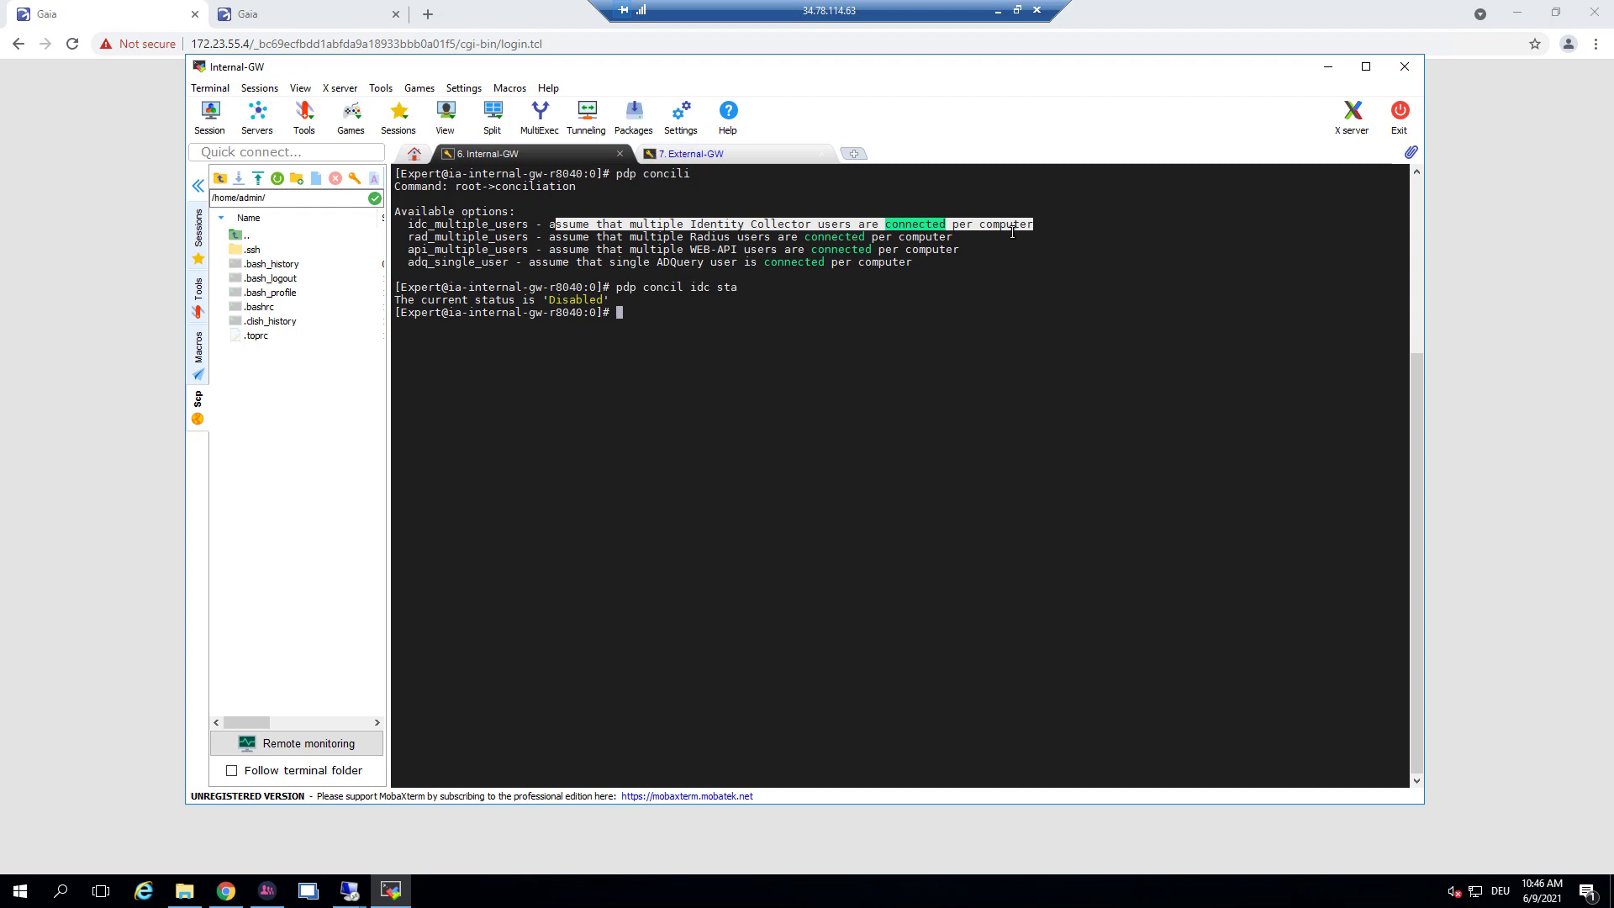
left_click(835, 291)
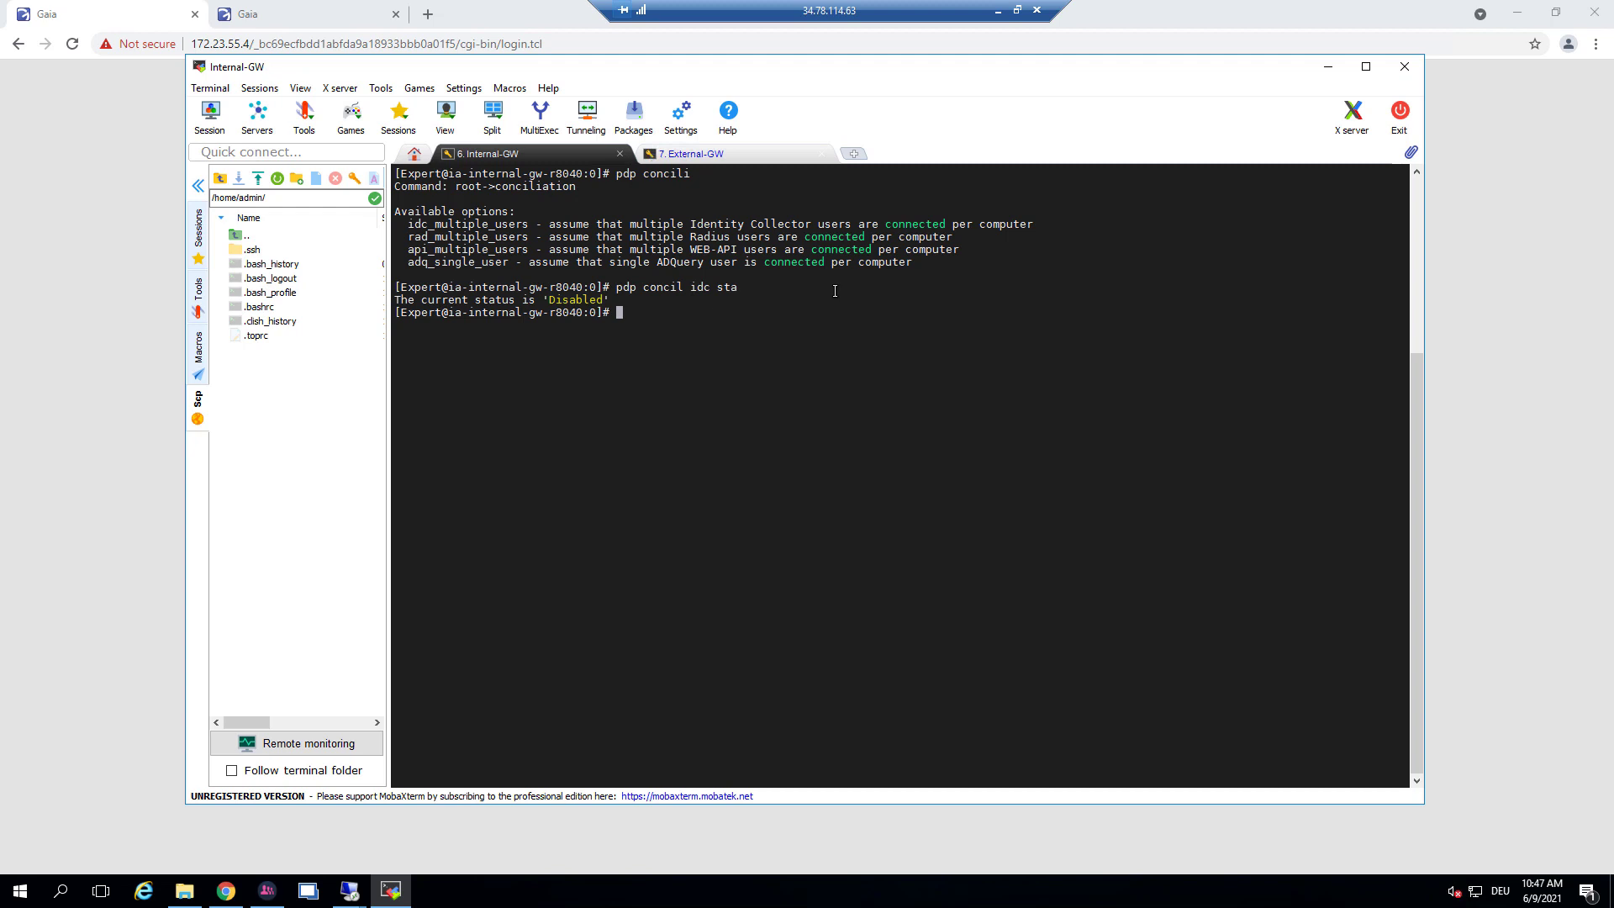
Enable IDC multiple-user conciliation by running 'pdp concil idc en'.
key("Up")
key("BackSpace")
key("BackSpace")
key("BackSpace")
type("en")
key("Return")
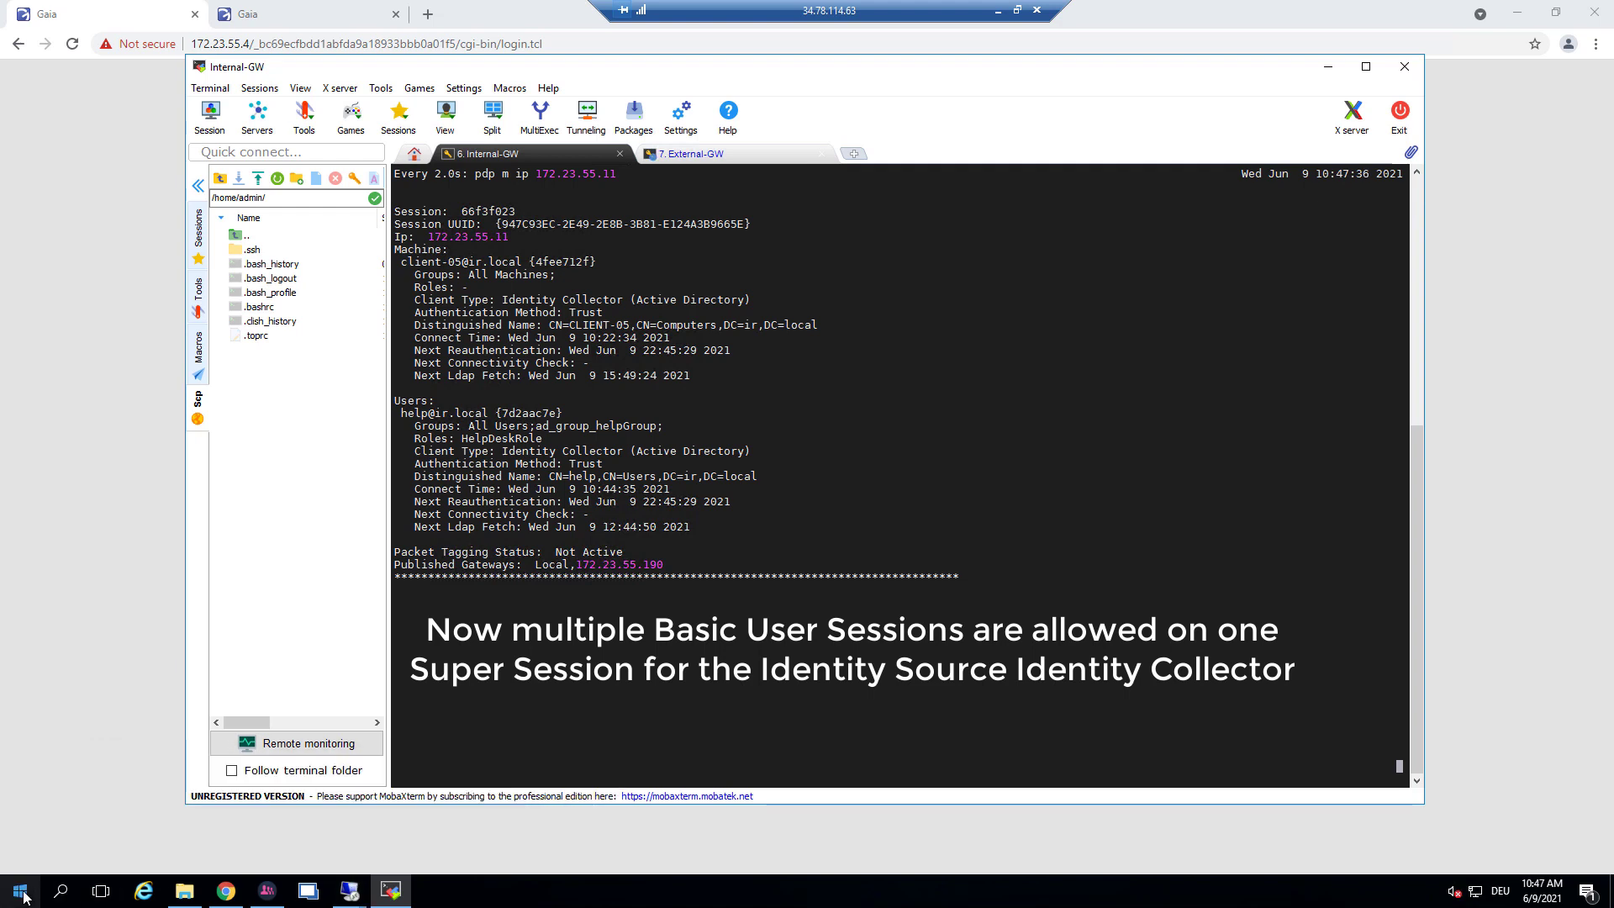
Launch Remote Desktop Connection, connect to 172.23.55.11 and bring up the other sign-in account choices.
left_click(63, 892)
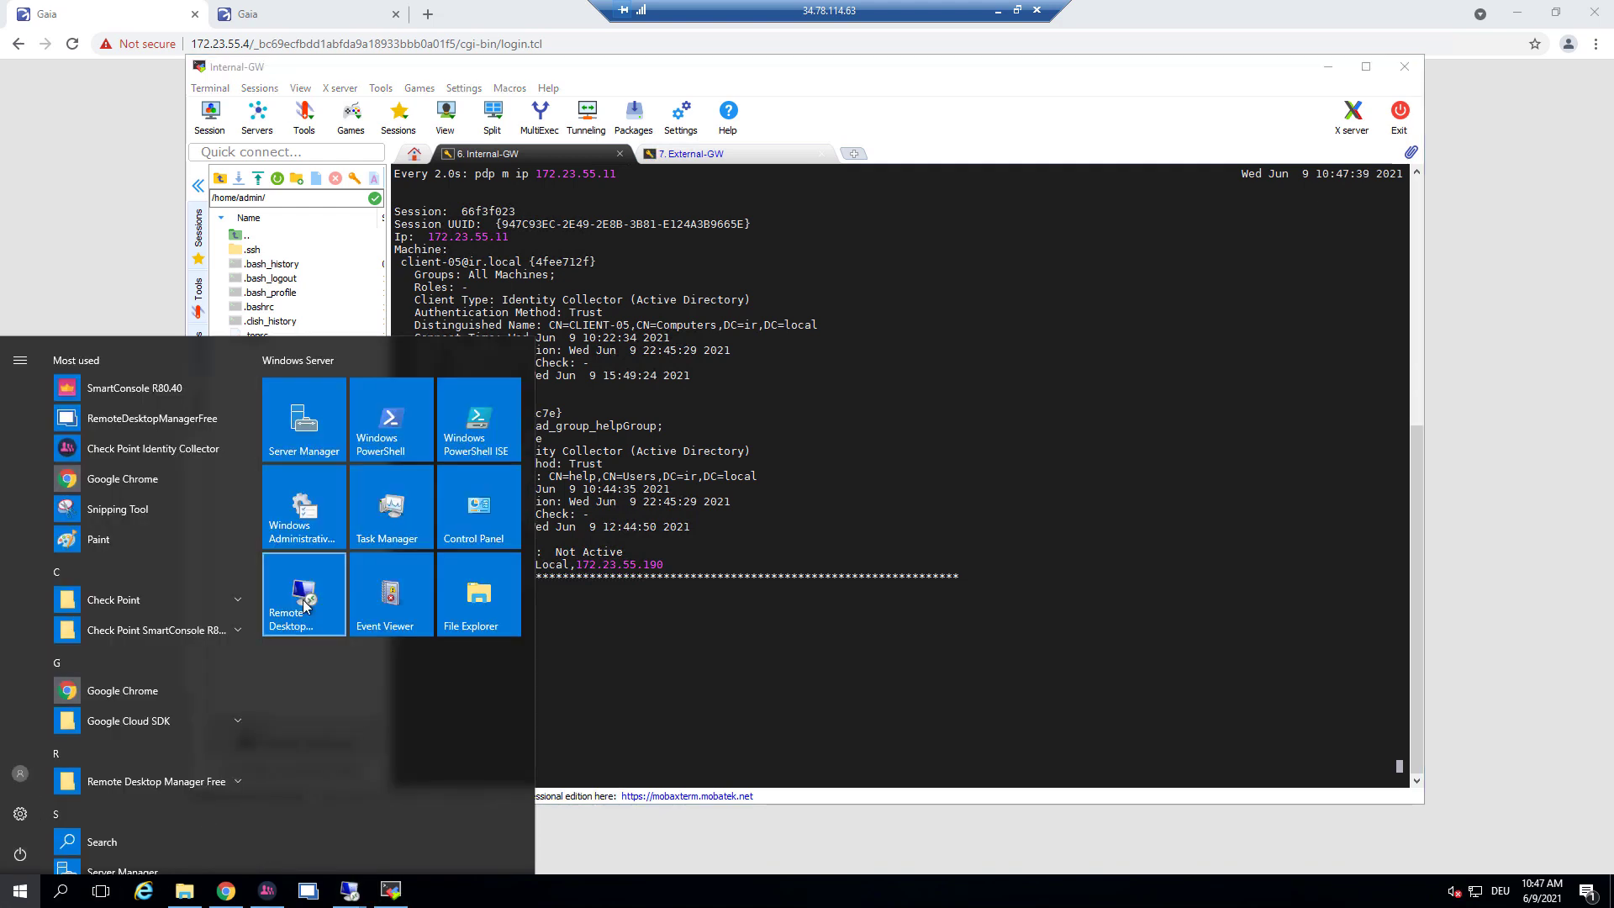
left_click(304, 592)
left_click(880, 361)
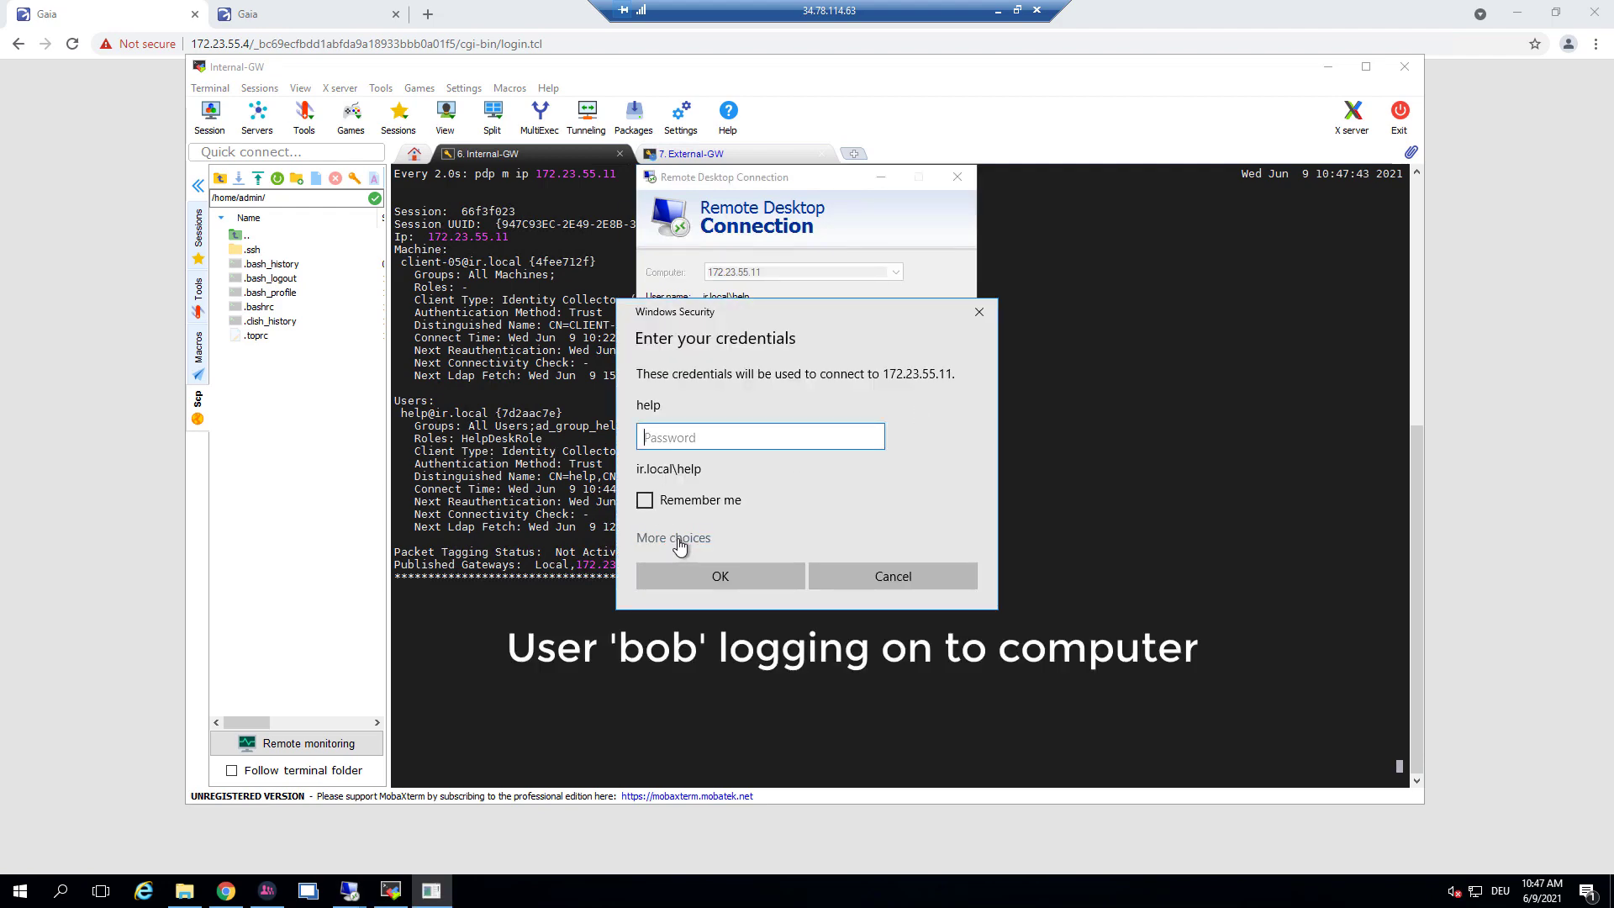
left_click(676, 542)
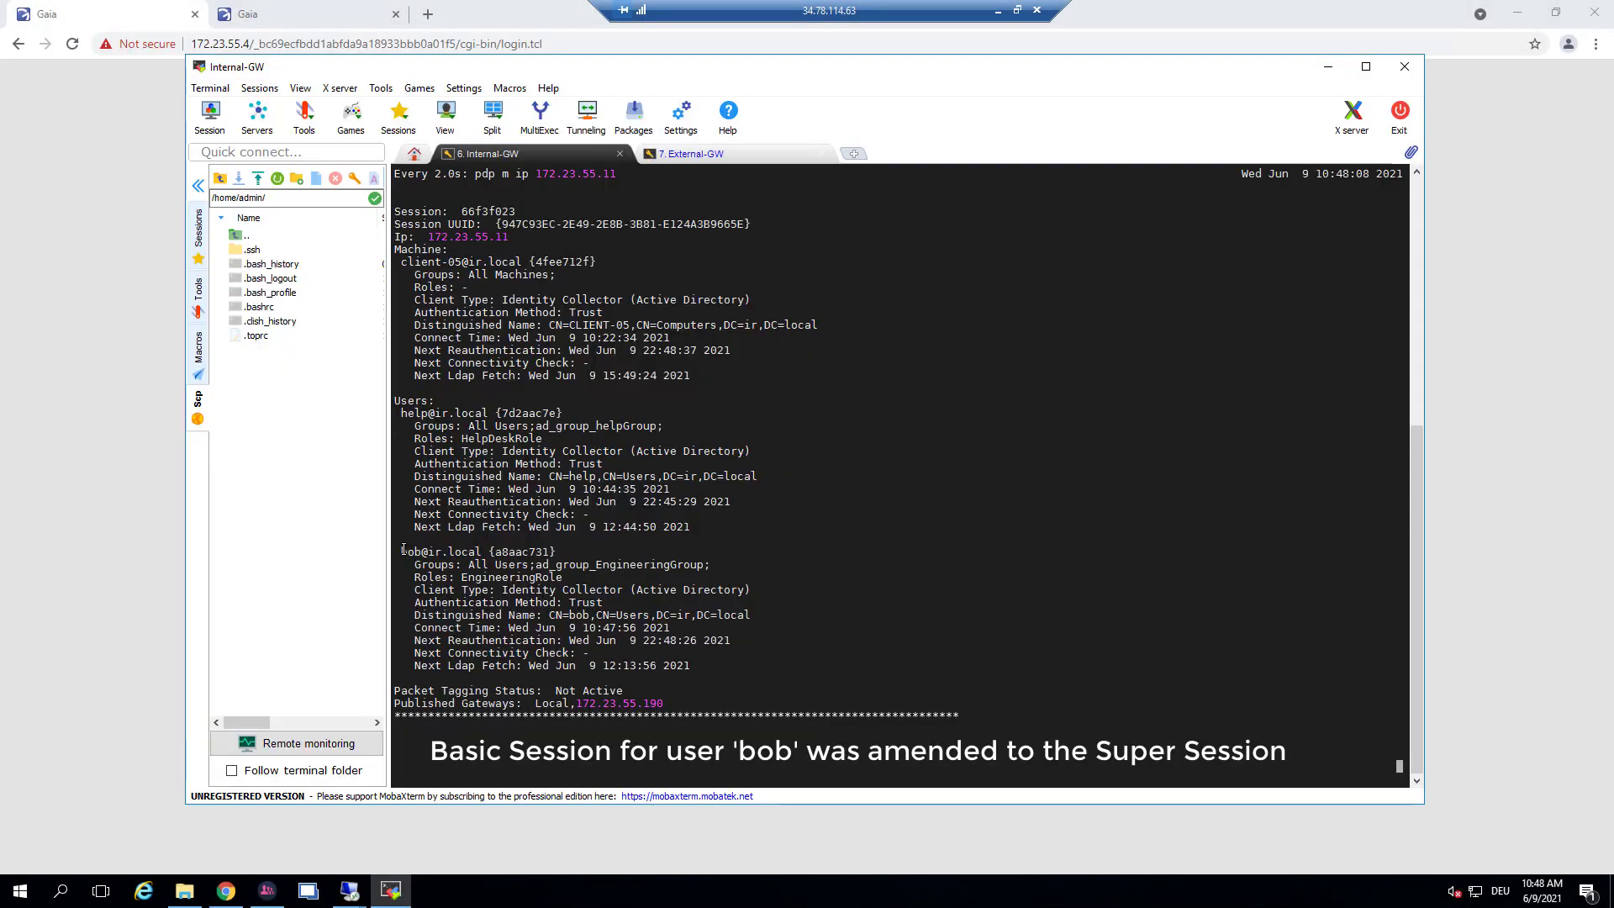
Highlight the new EngineeringRole entry and the HelpDeskRole session block, then restore Remote Desktop Connection.
left_click_drag(395, 551, 750, 614)
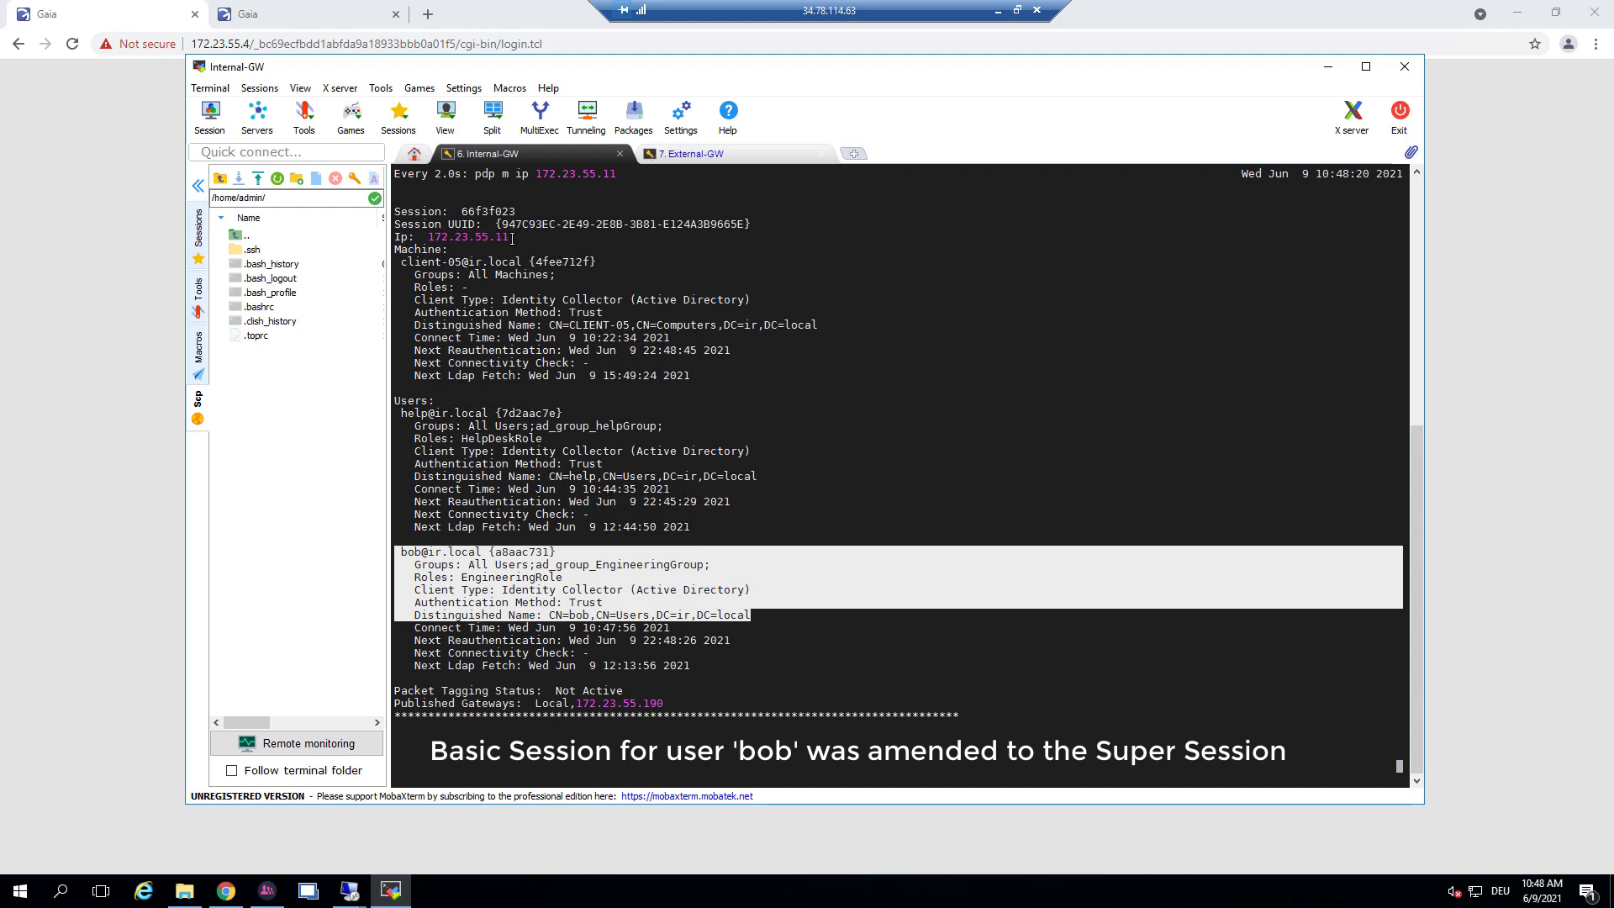
left_click_drag(404, 414, 729, 525)
left_click(649, 503)
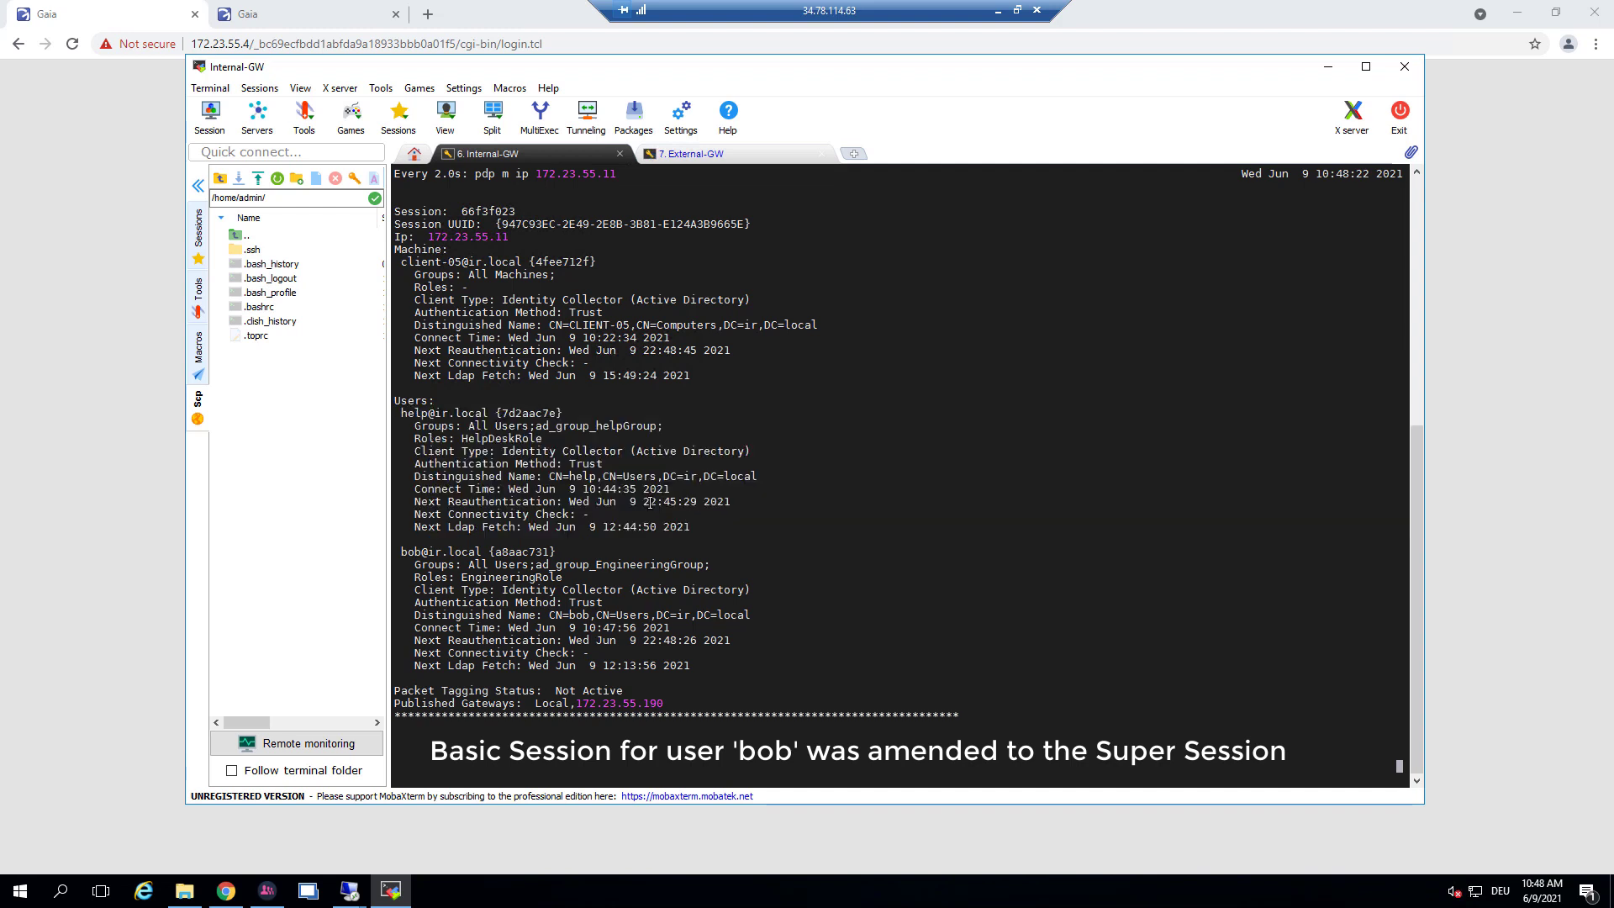
left_click_drag(400, 413, 722, 524)
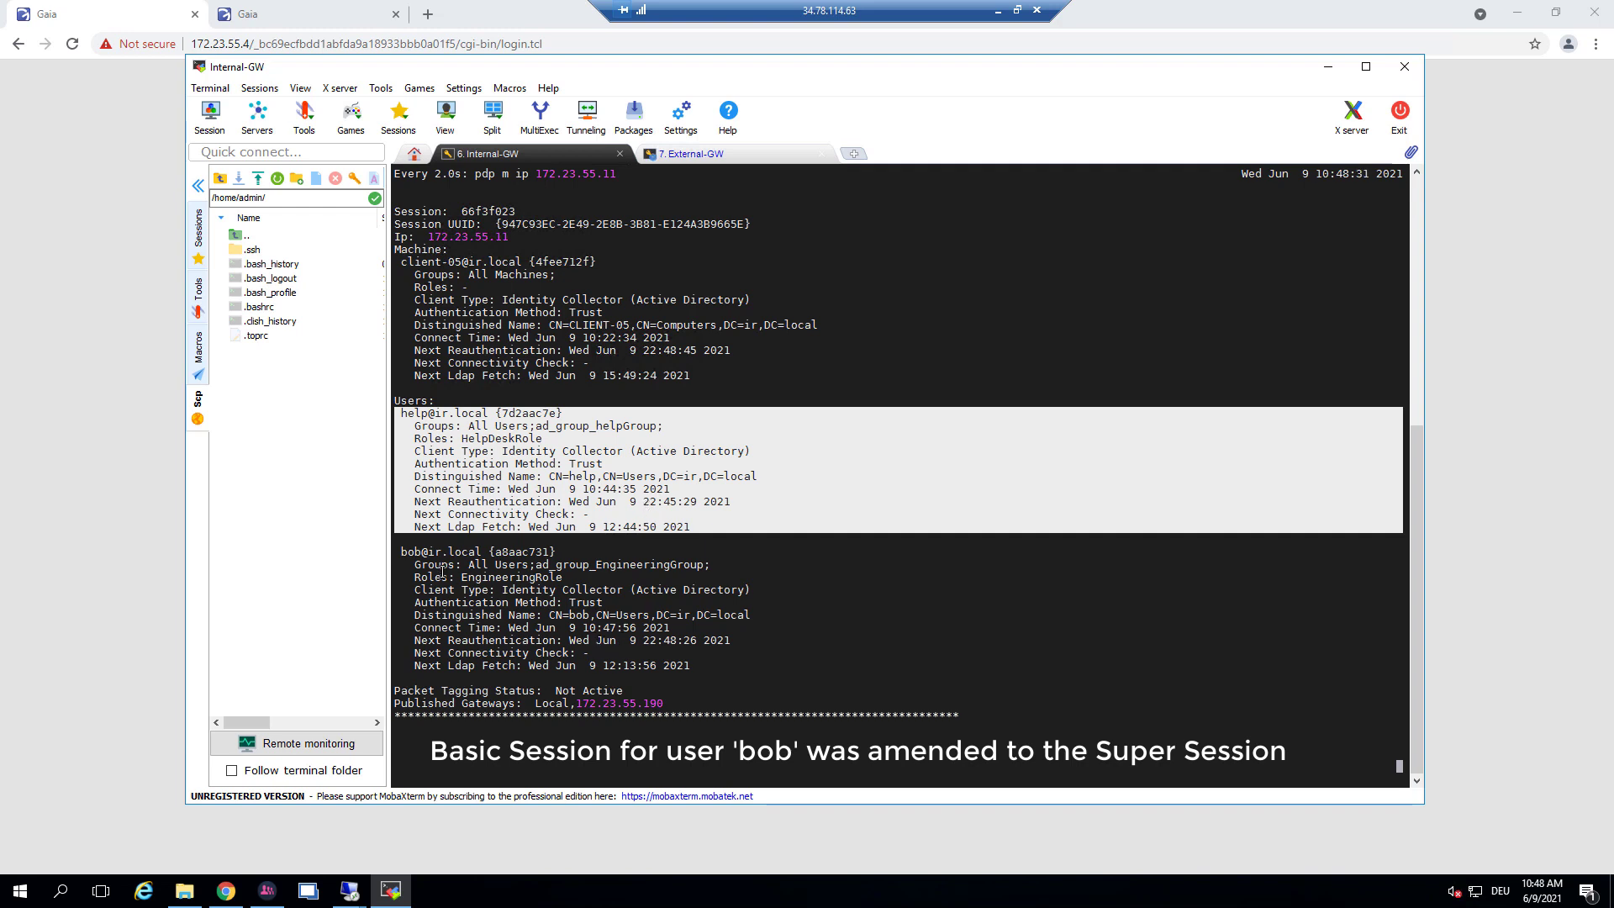
left_click(350, 890)
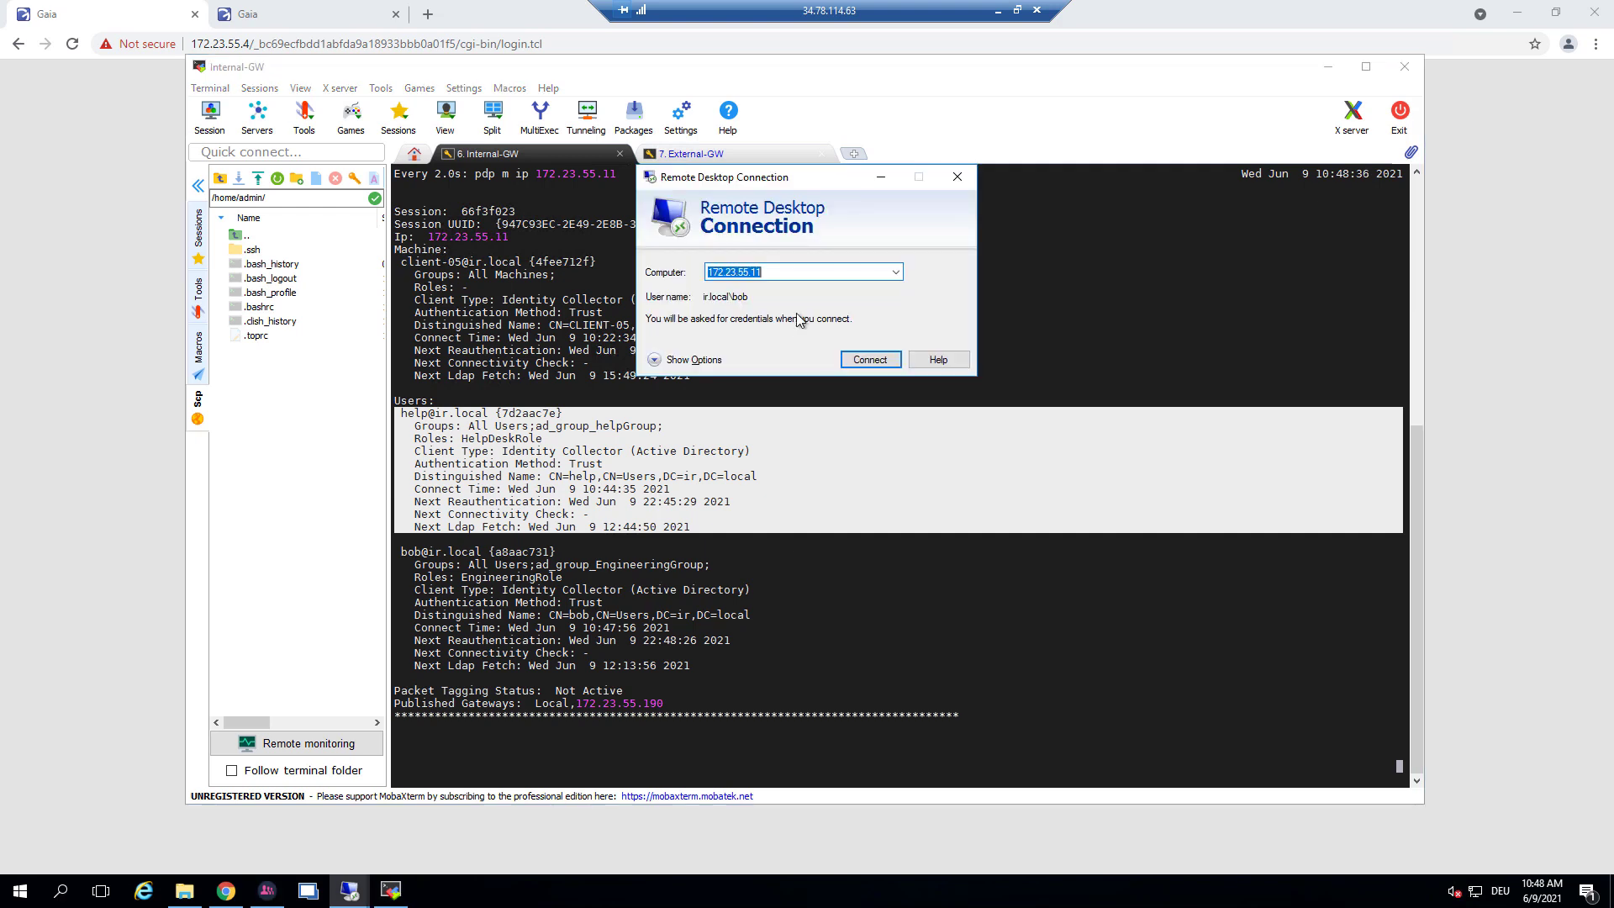
Connect to 172.23.55.11 as the third (sales) user via a different account, alongside the current session.
left_click(870, 360)
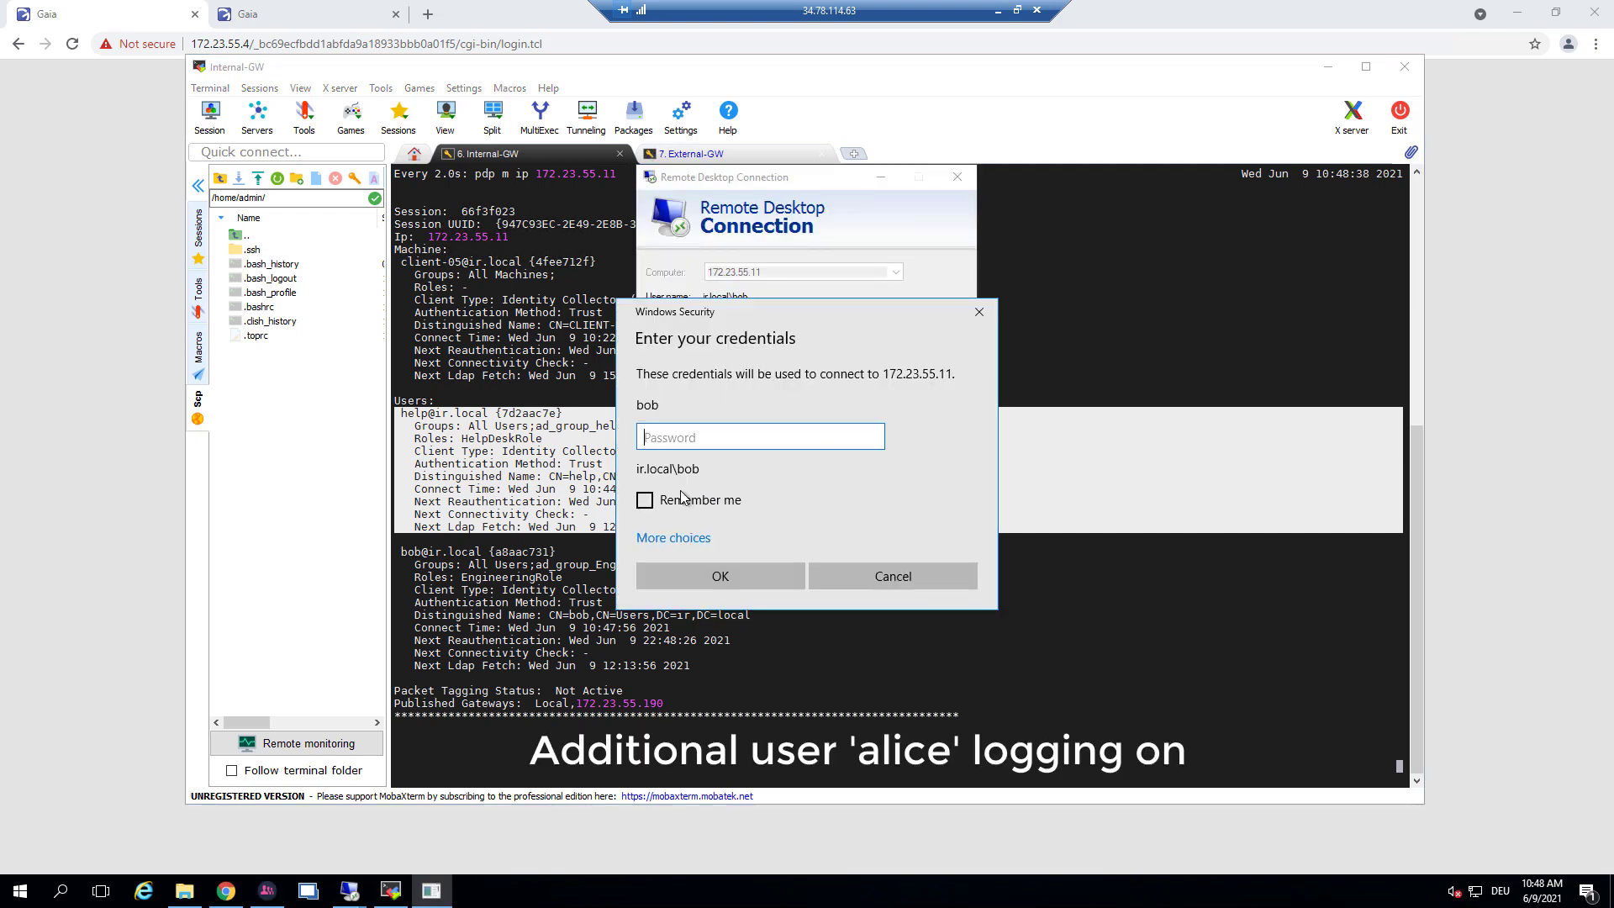
left_click(657, 538)
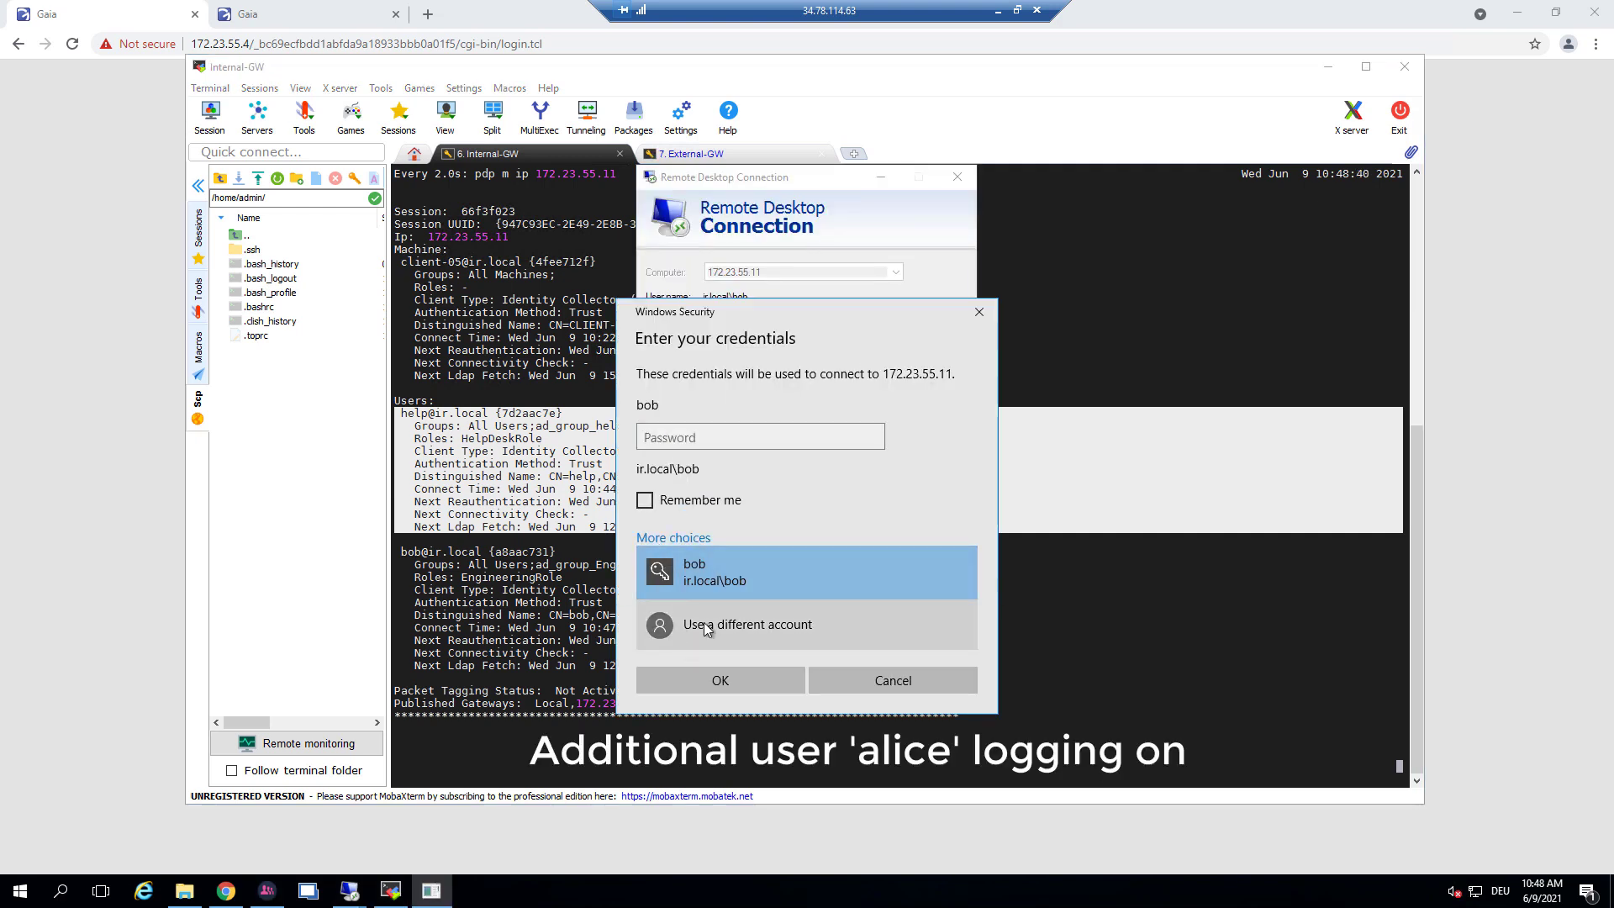
left_click(705, 628)
type("alice")
key("Tab")
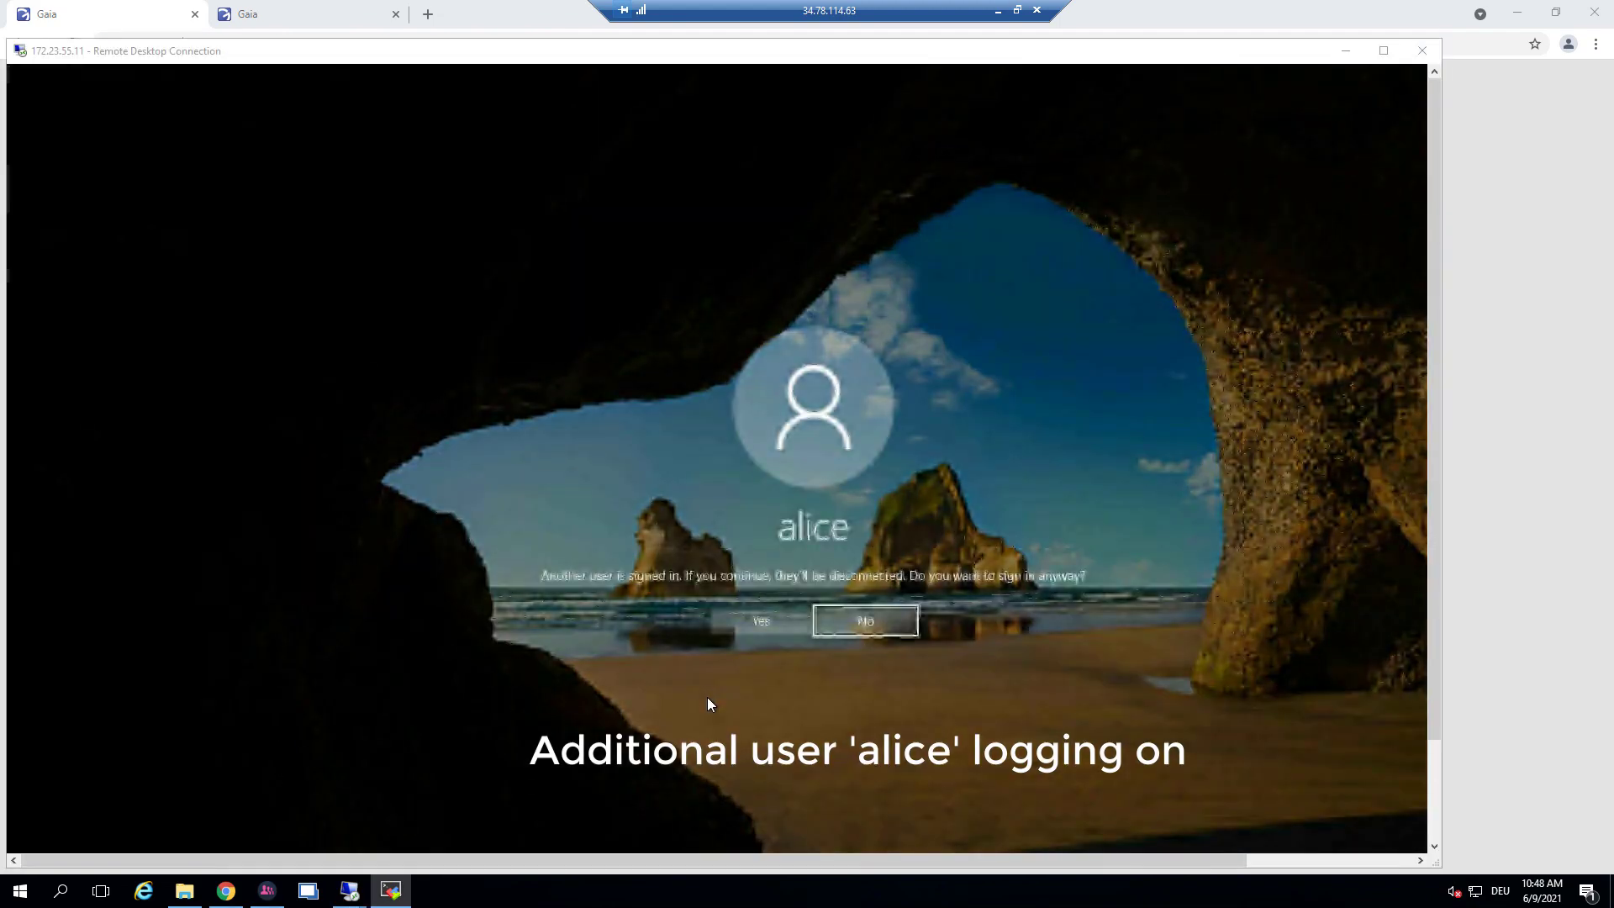
left_click(740, 620)
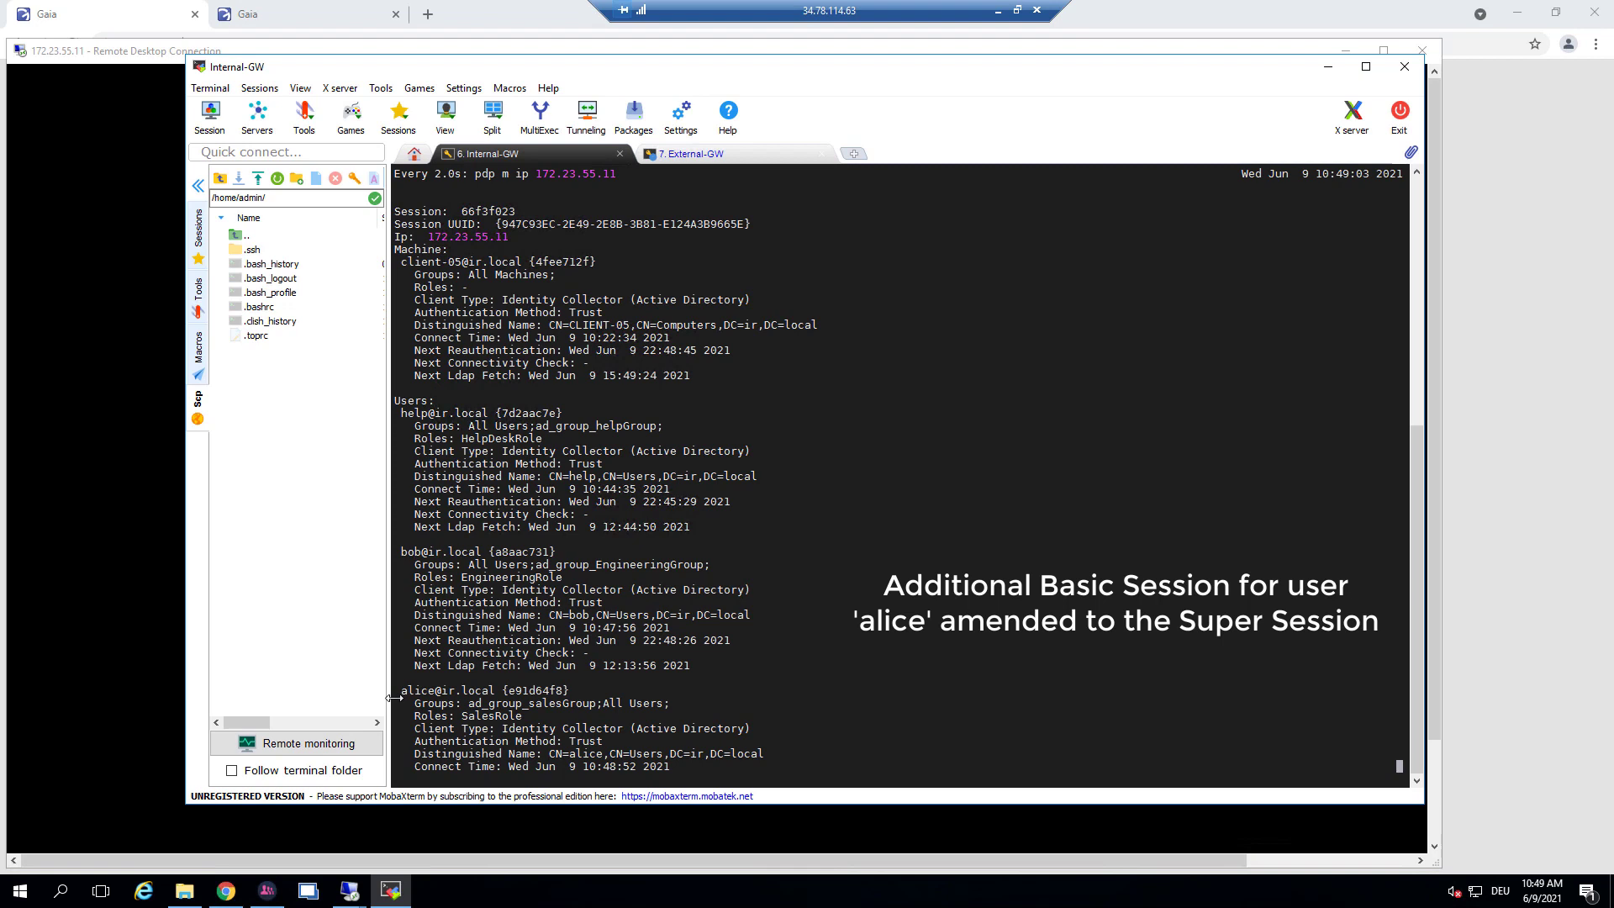
Highlight the SalesRole entry, verify External-GW's PEP user list for client-05, then highlight idc_multiple_users.
left_click_drag(397, 689, 711, 719)
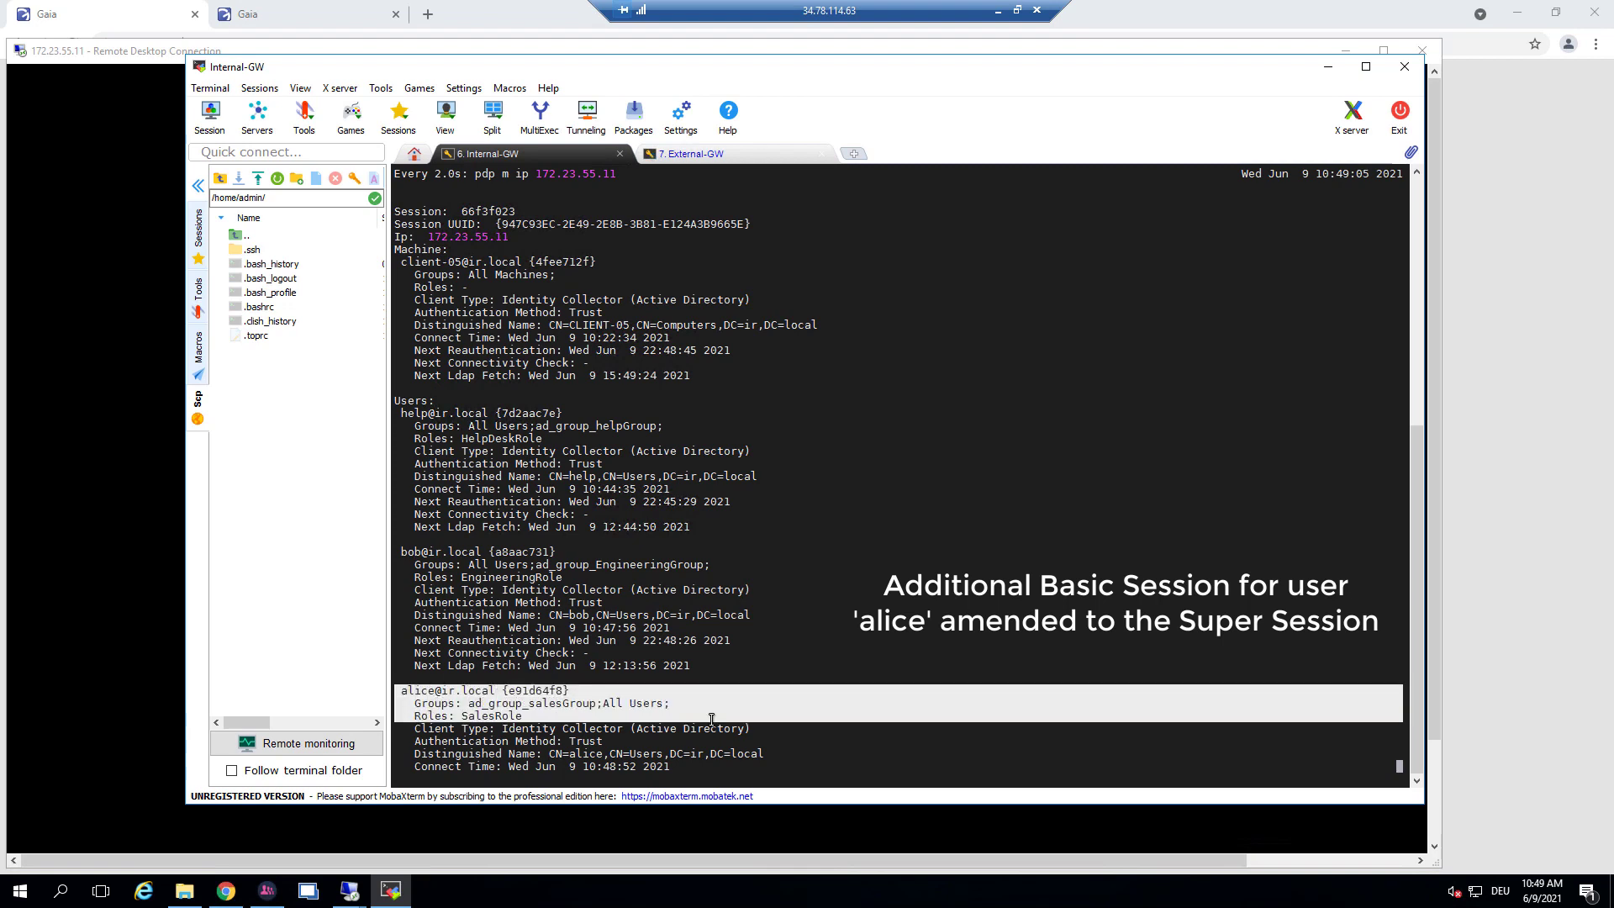
left_click(713, 153)
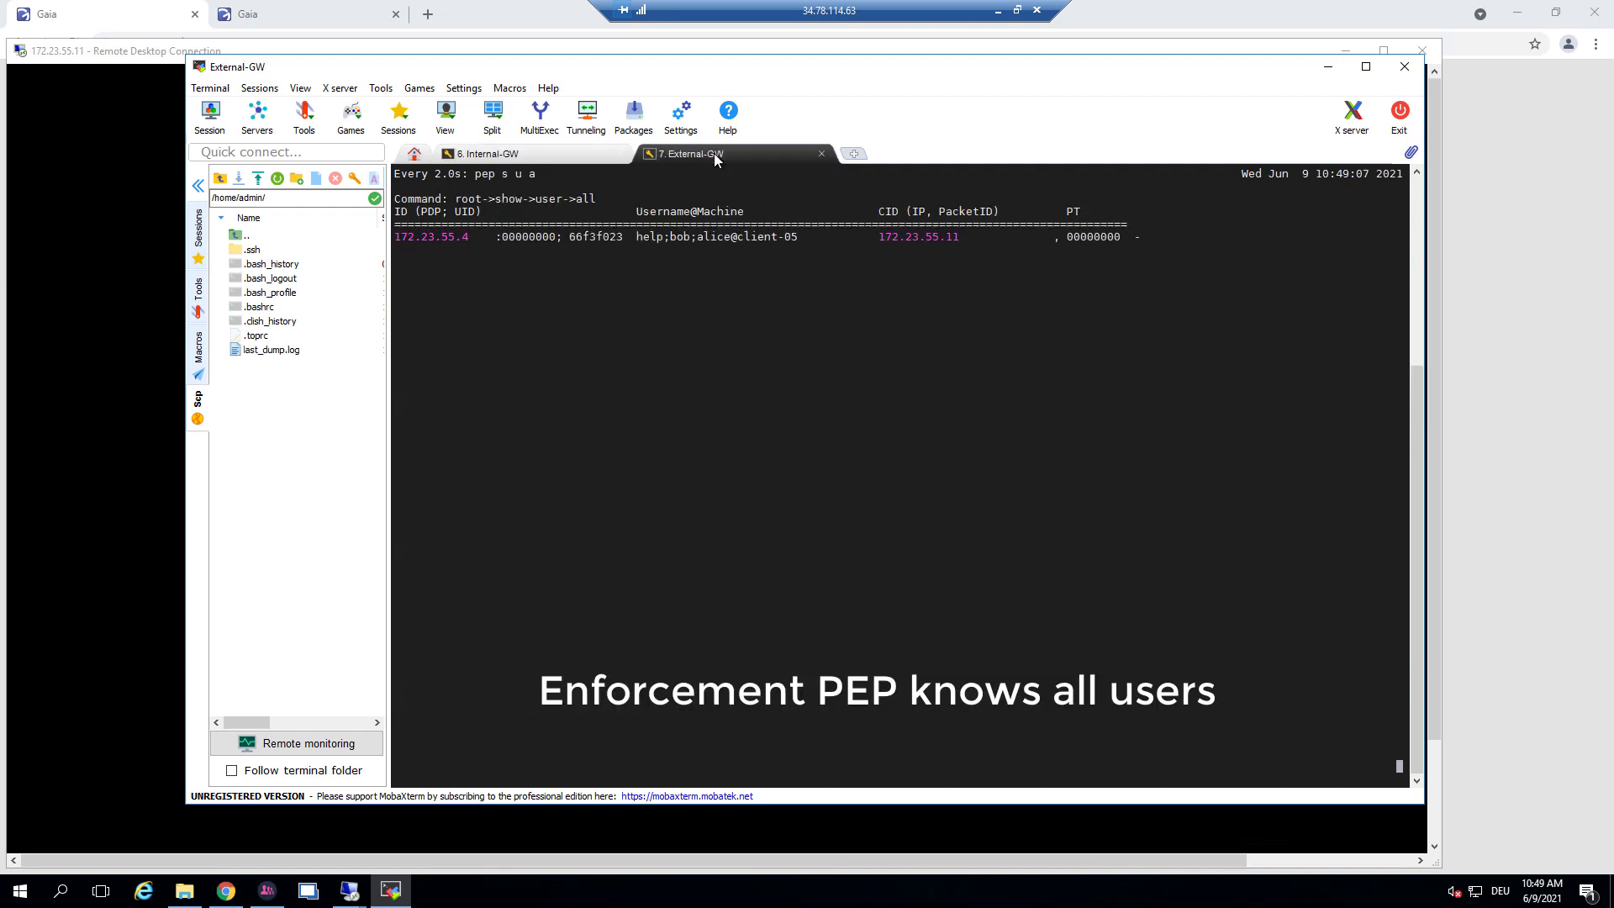
left_click_drag(637, 236, 679, 238)
left_click_drag(730, 236, 794, 237)
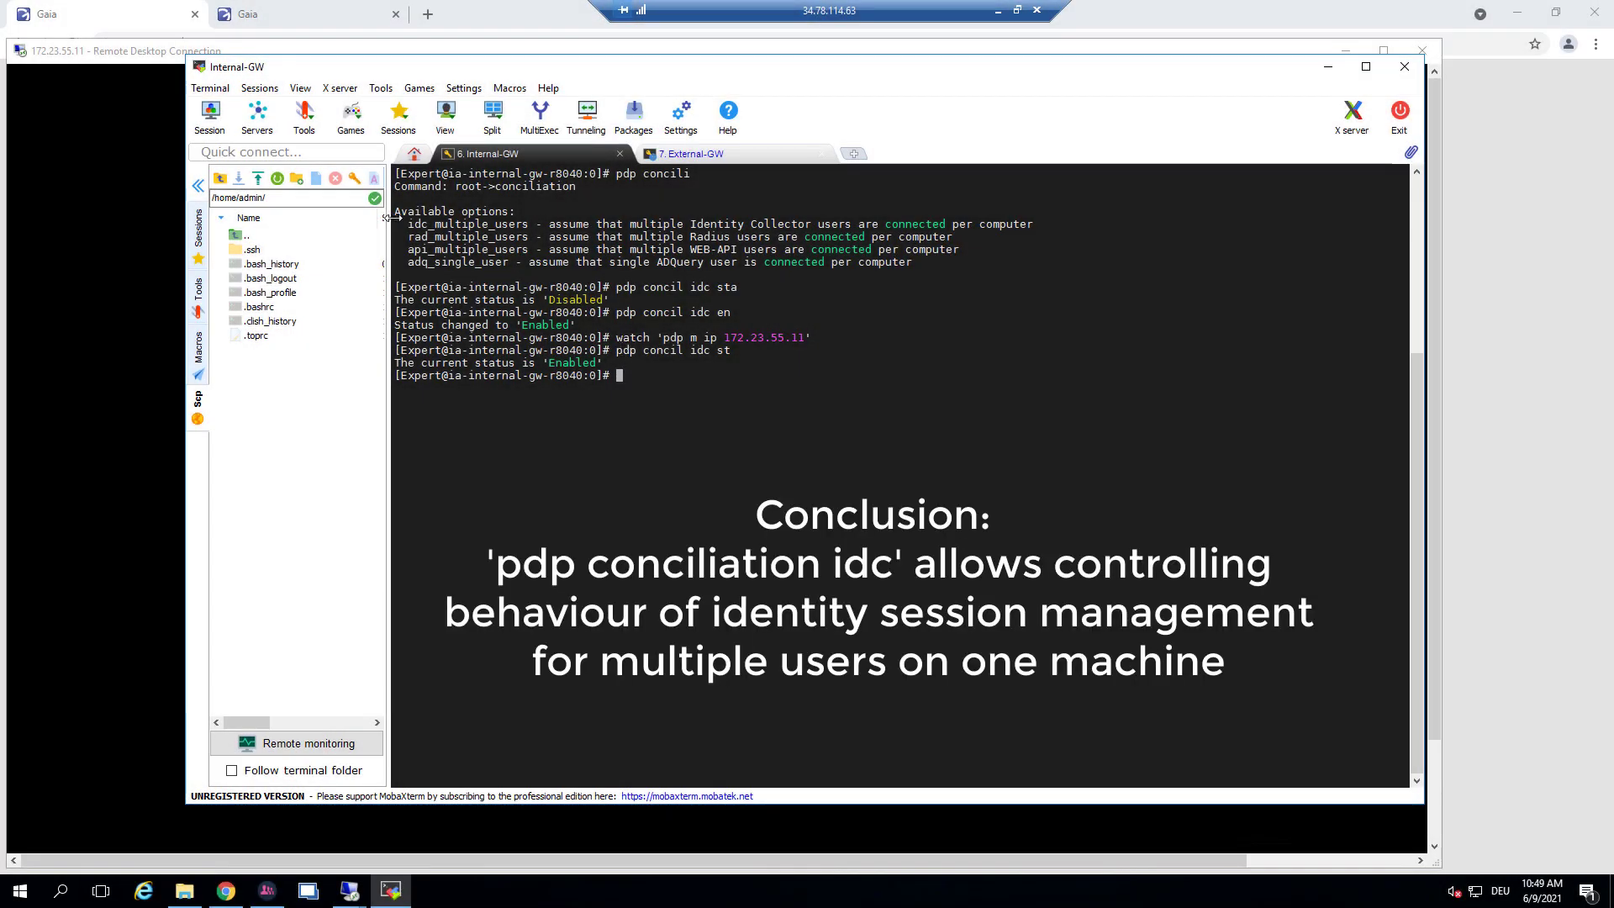
left_click_drag(410, 221, 525, 221)
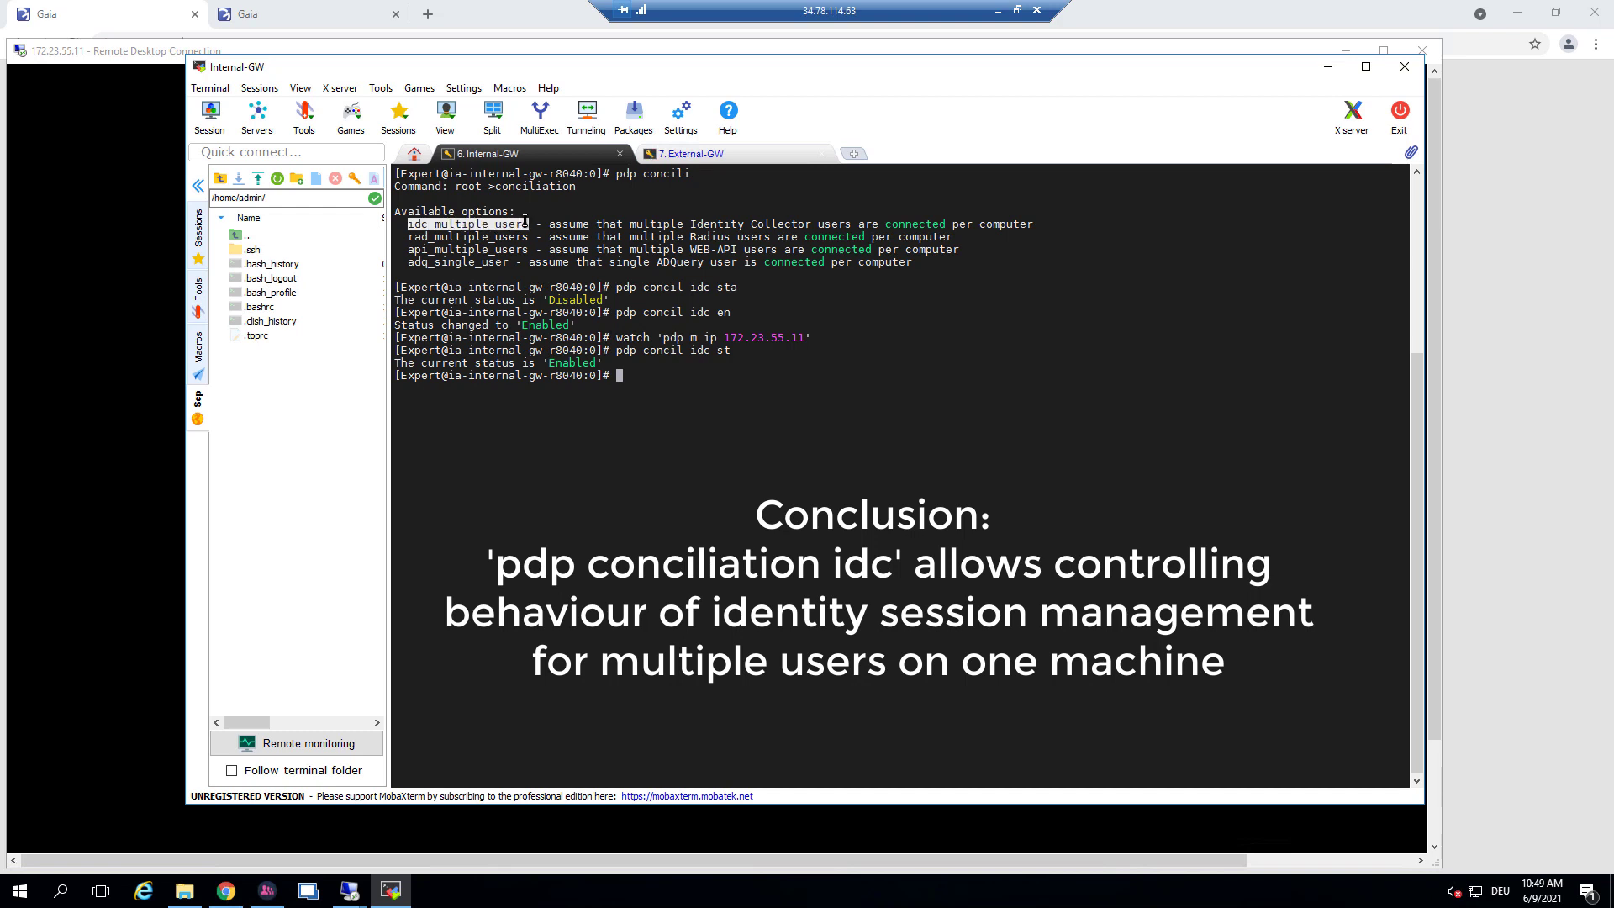